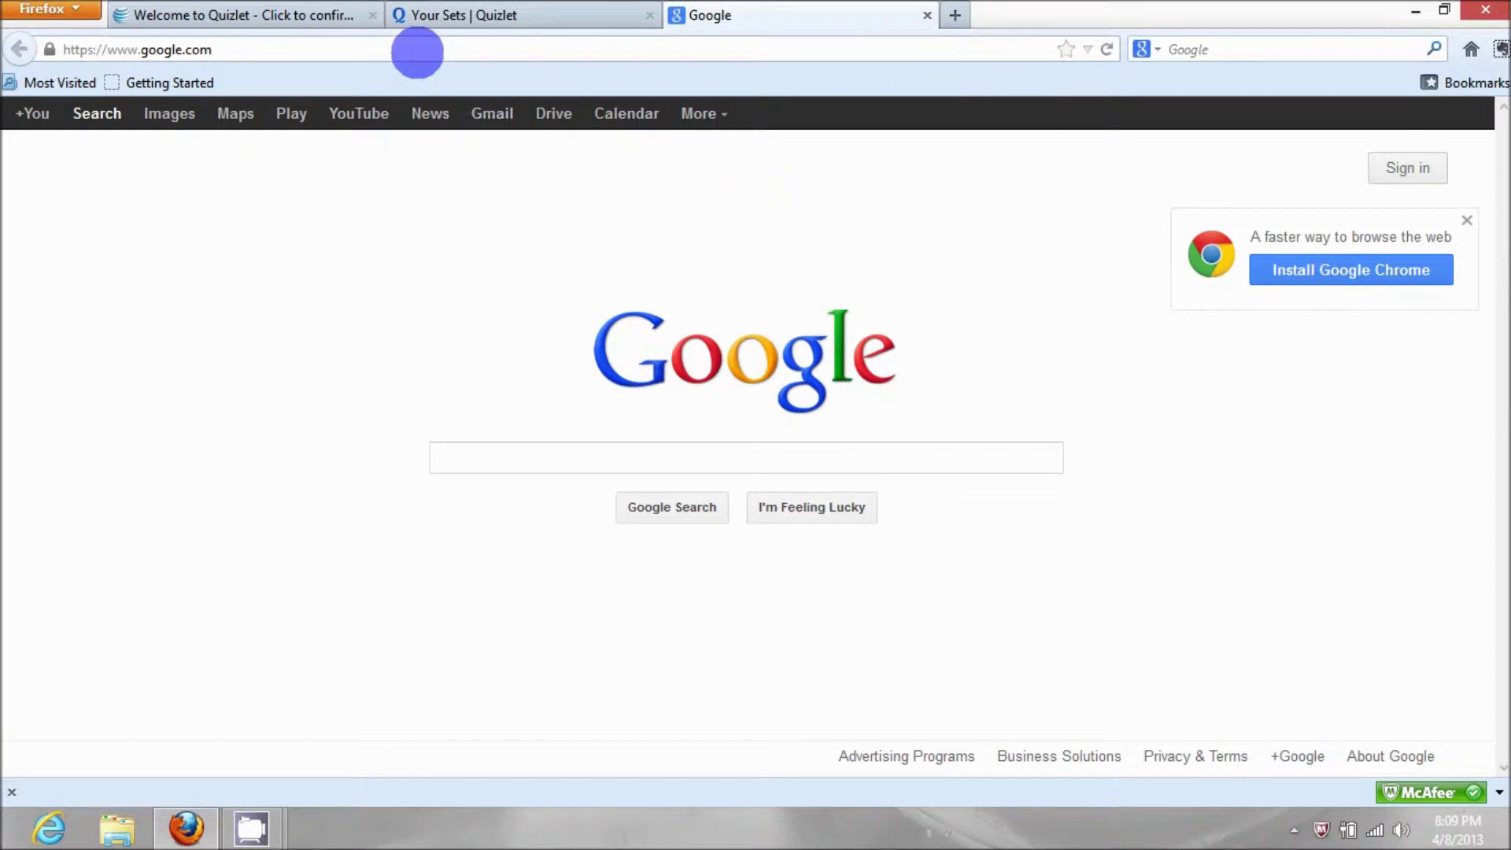
Step: Load Quizlet.com in the current Firefox tab to reach the Your Sets page
{"action": "left_click", "coordinate": [417, 52]}
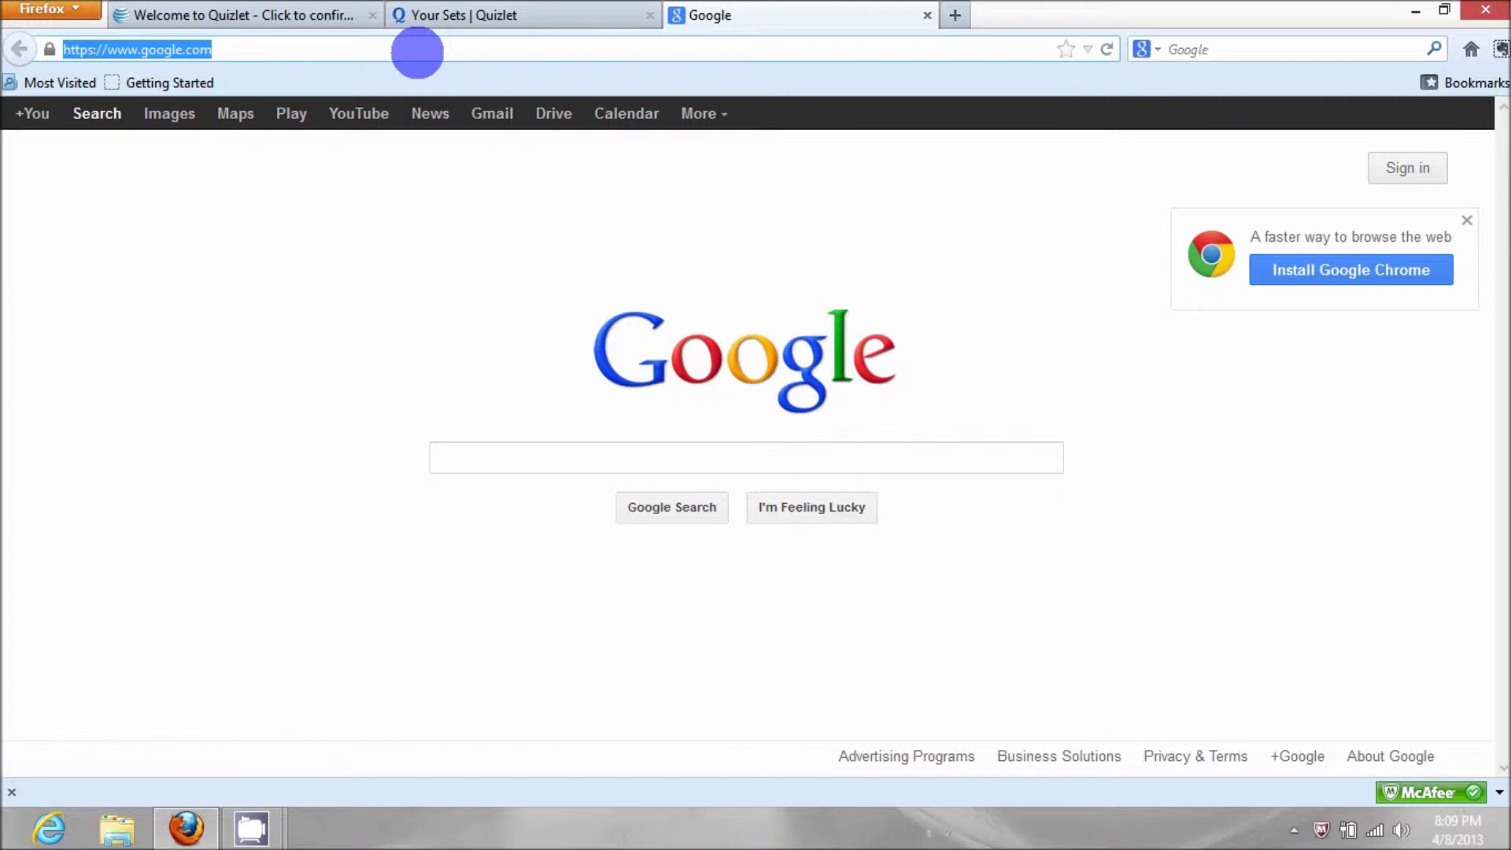
{"action": "type", "text": "Quiz"}
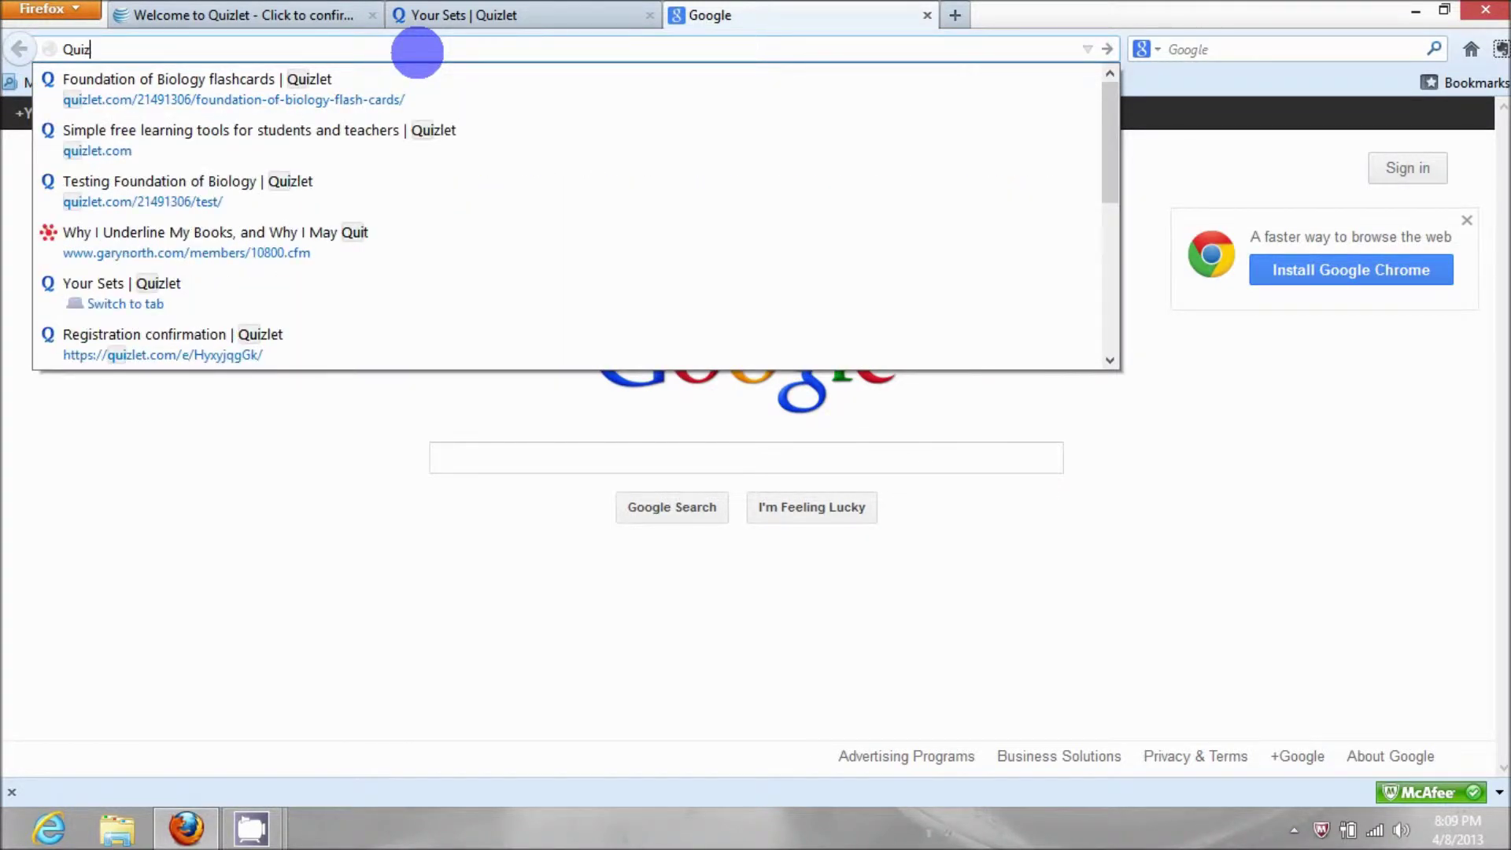
{"action": "type", "text": "let."}
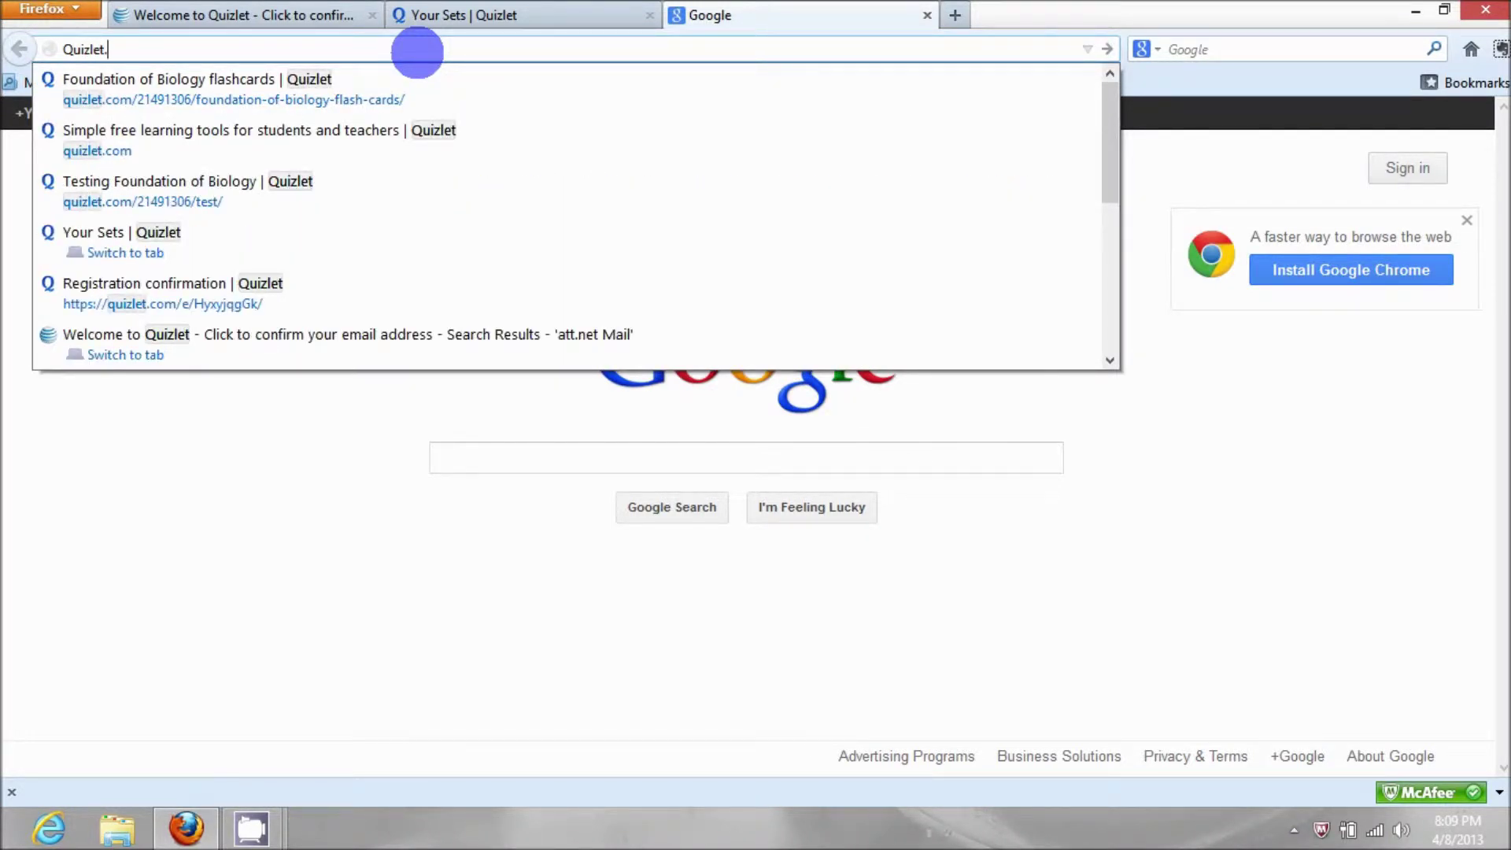
{"action": "type", "text": "com"}
{"action": "key", "text": "Return"}
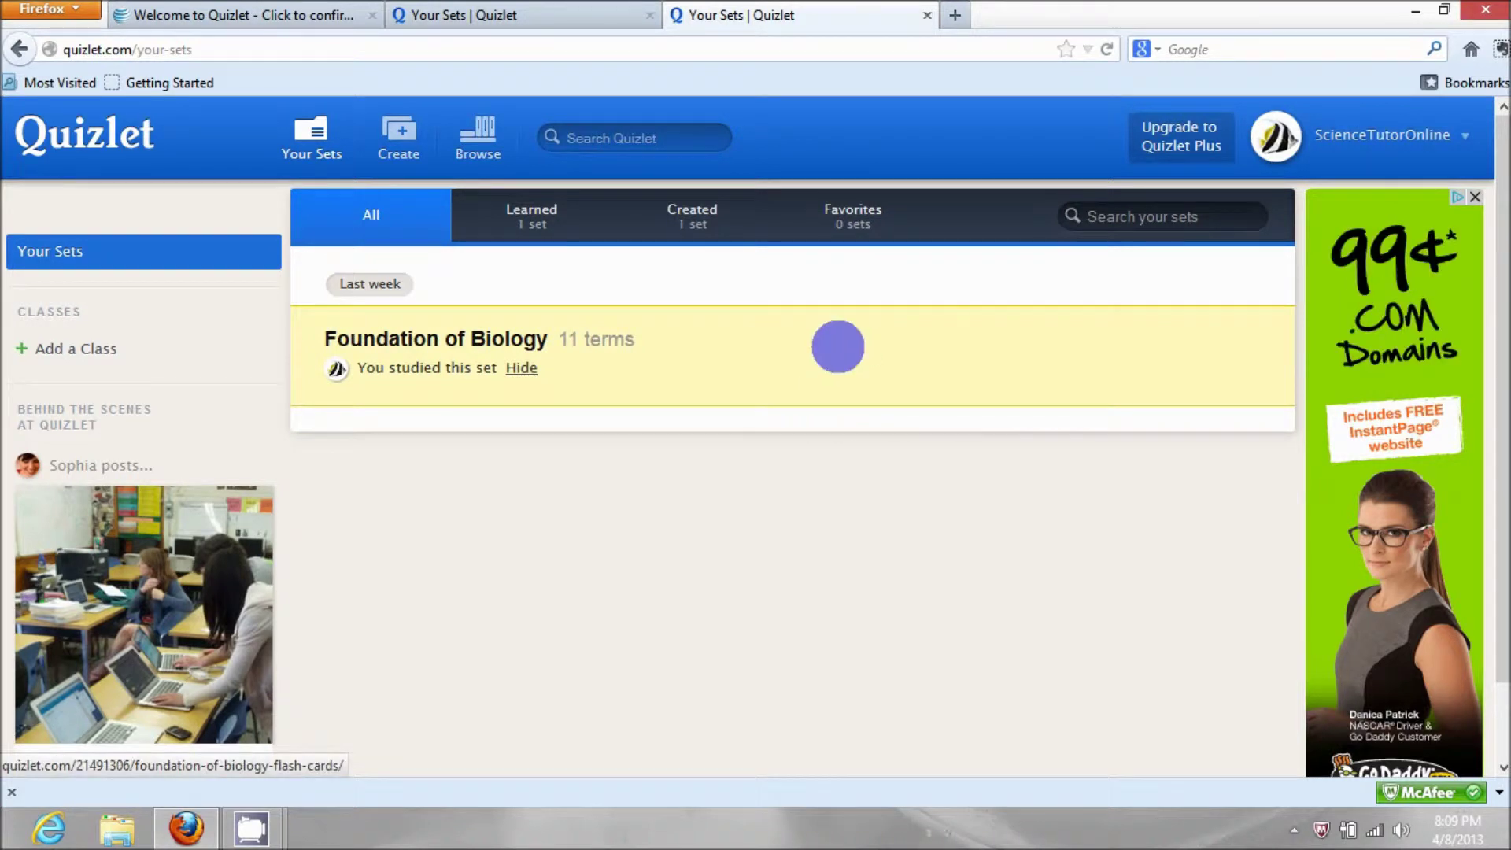
Step: Log out of the Quizlet account from the account dropdown, then bring up the Windows charms
{"action": "left_click", "coordinate": [1465, 137]}
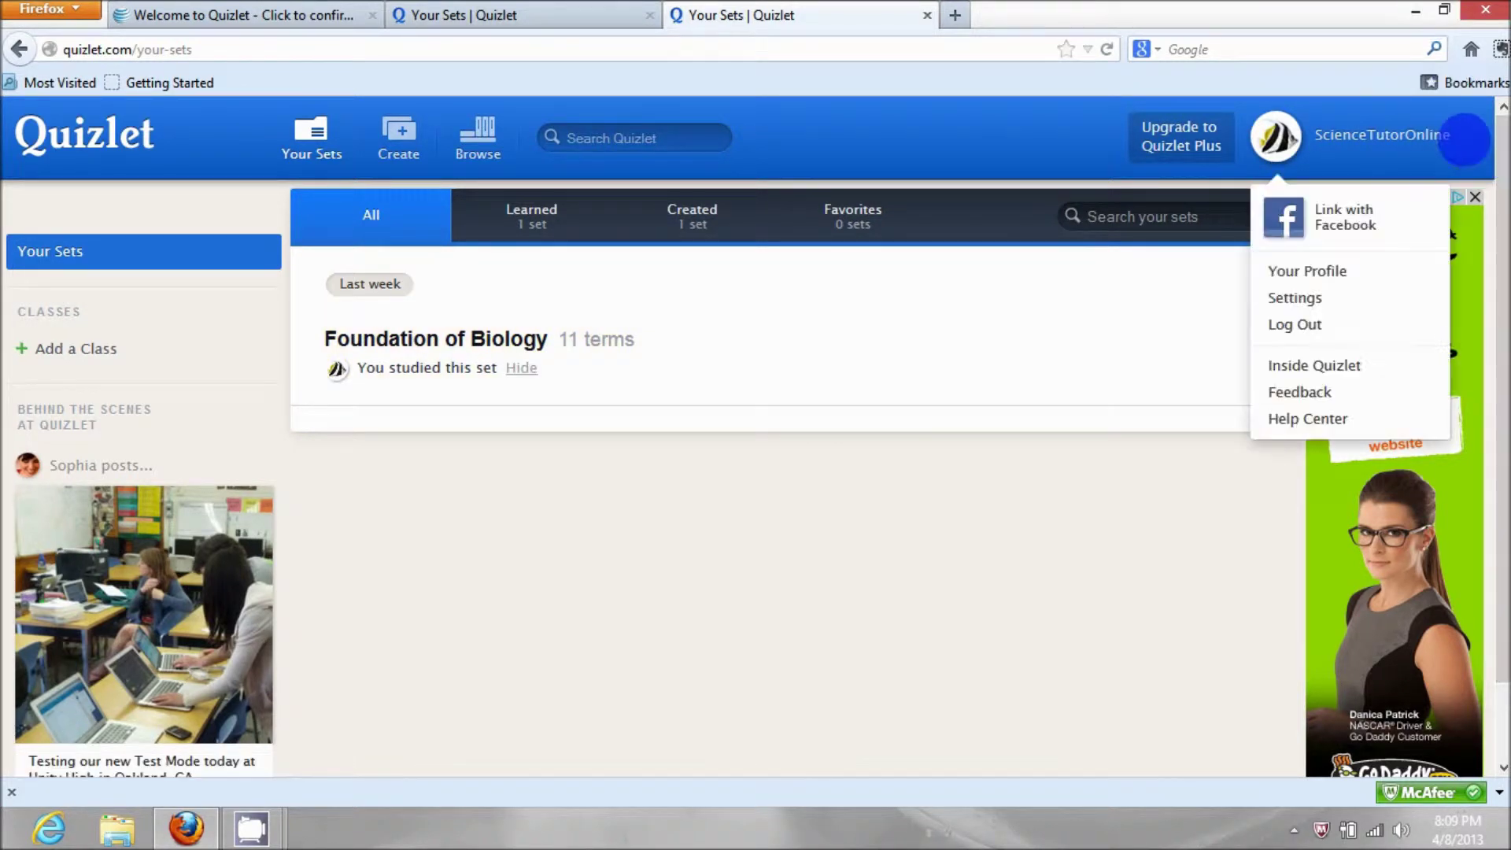
{"action": "mouse_move", "coordinate": [1507, 4]}
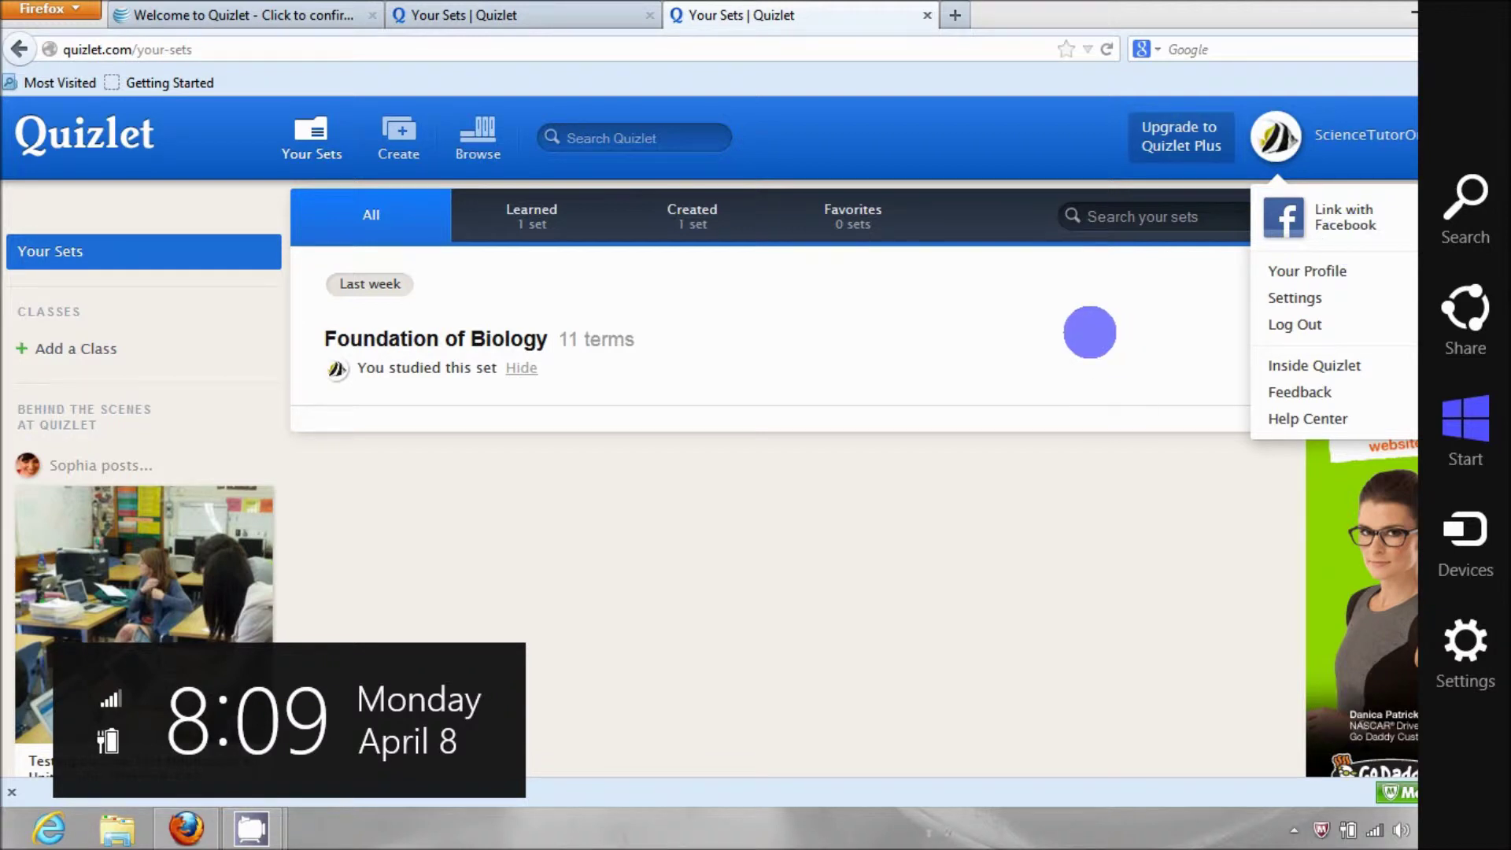
{"action": "left_click", "coordinate": [1424, 149]}
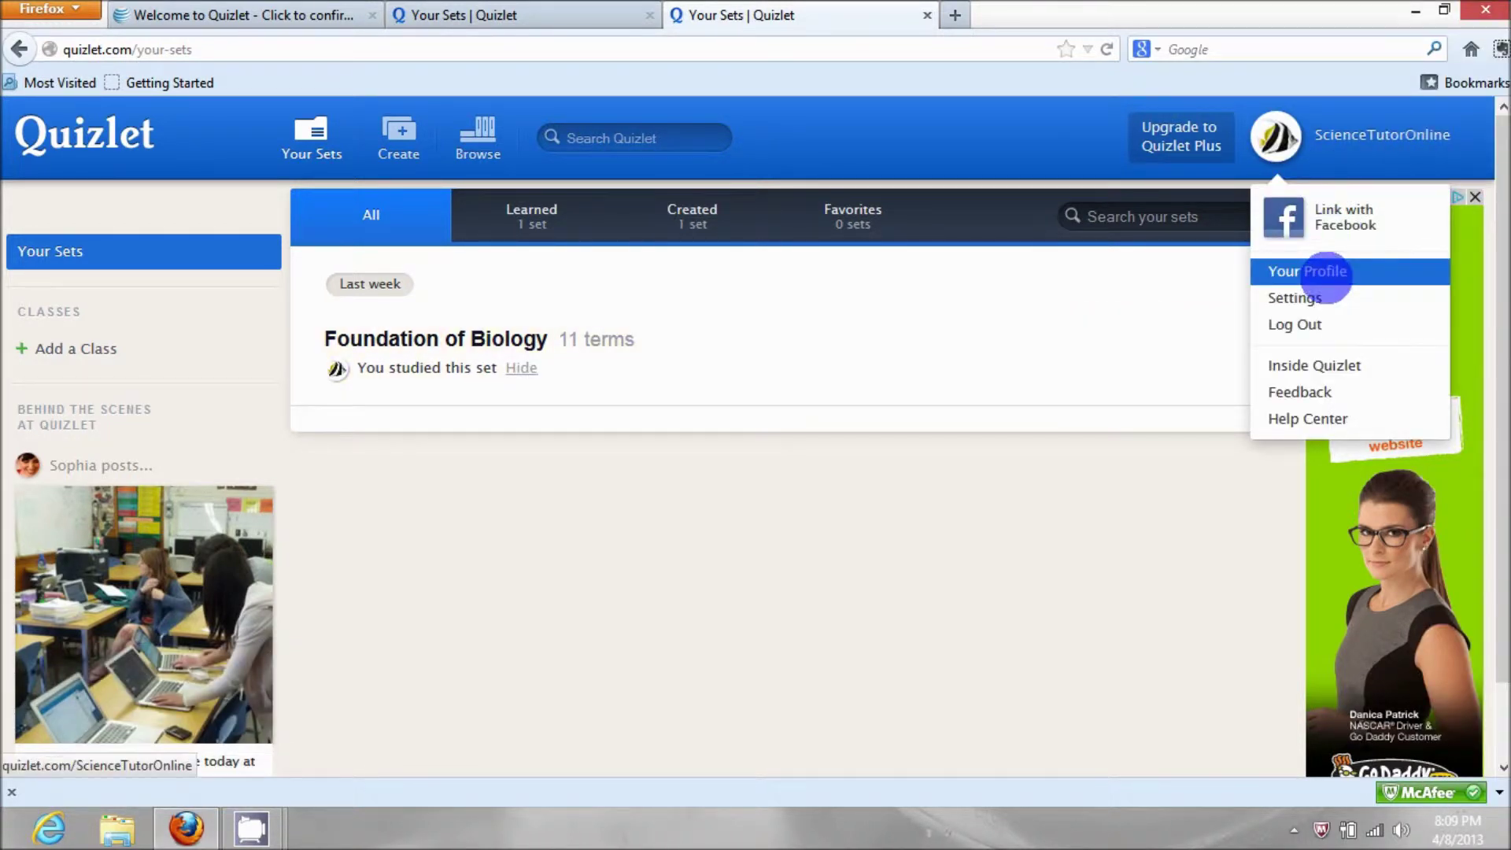
{"action": "left_click", "coordinate": [1297, 323]}
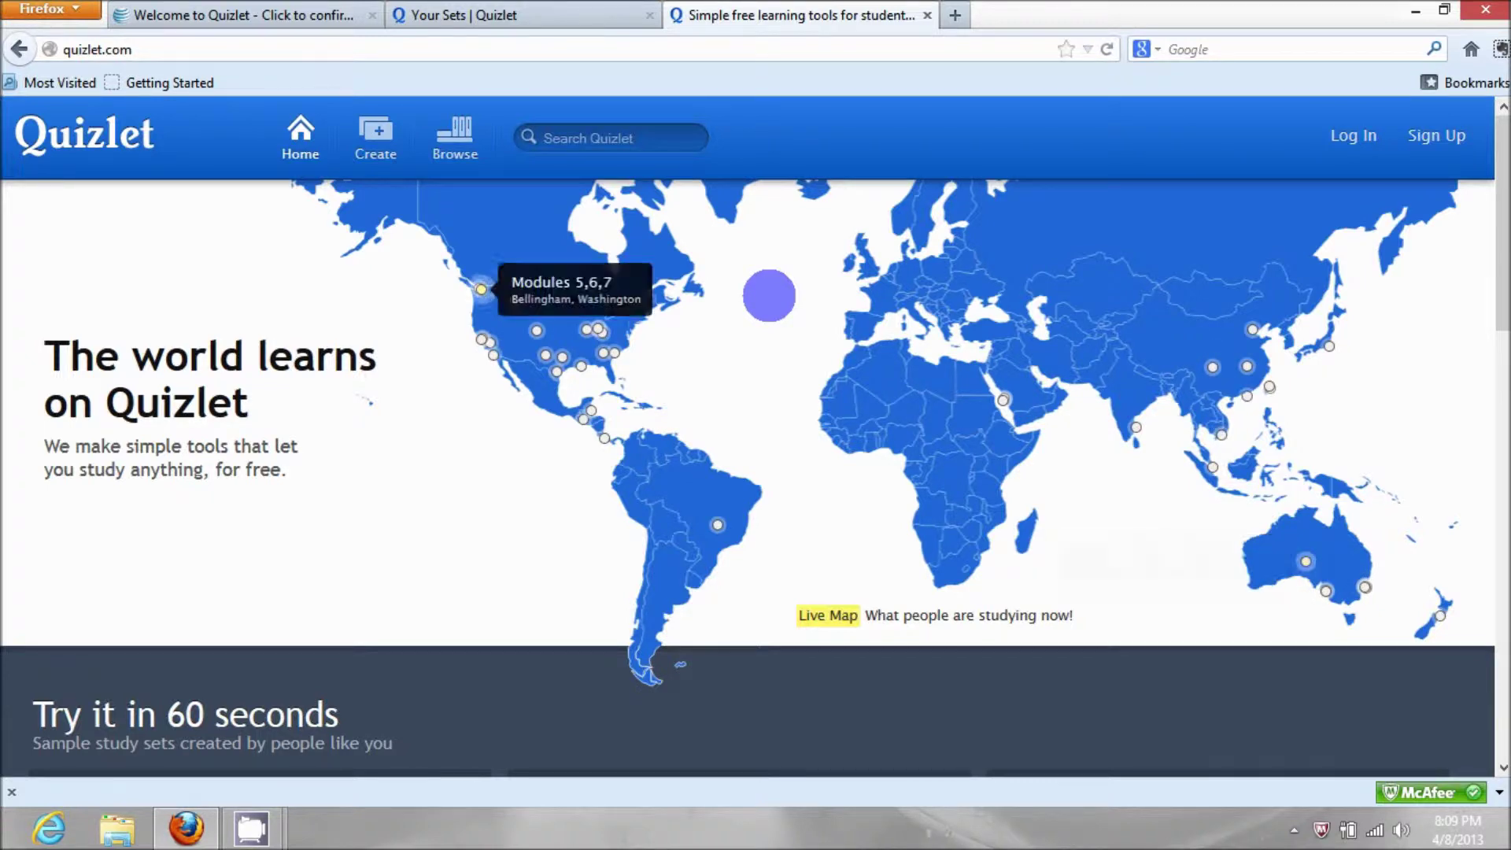
{"action": "key", "text": "super+c"}
{"action": "key", "text": "super"}
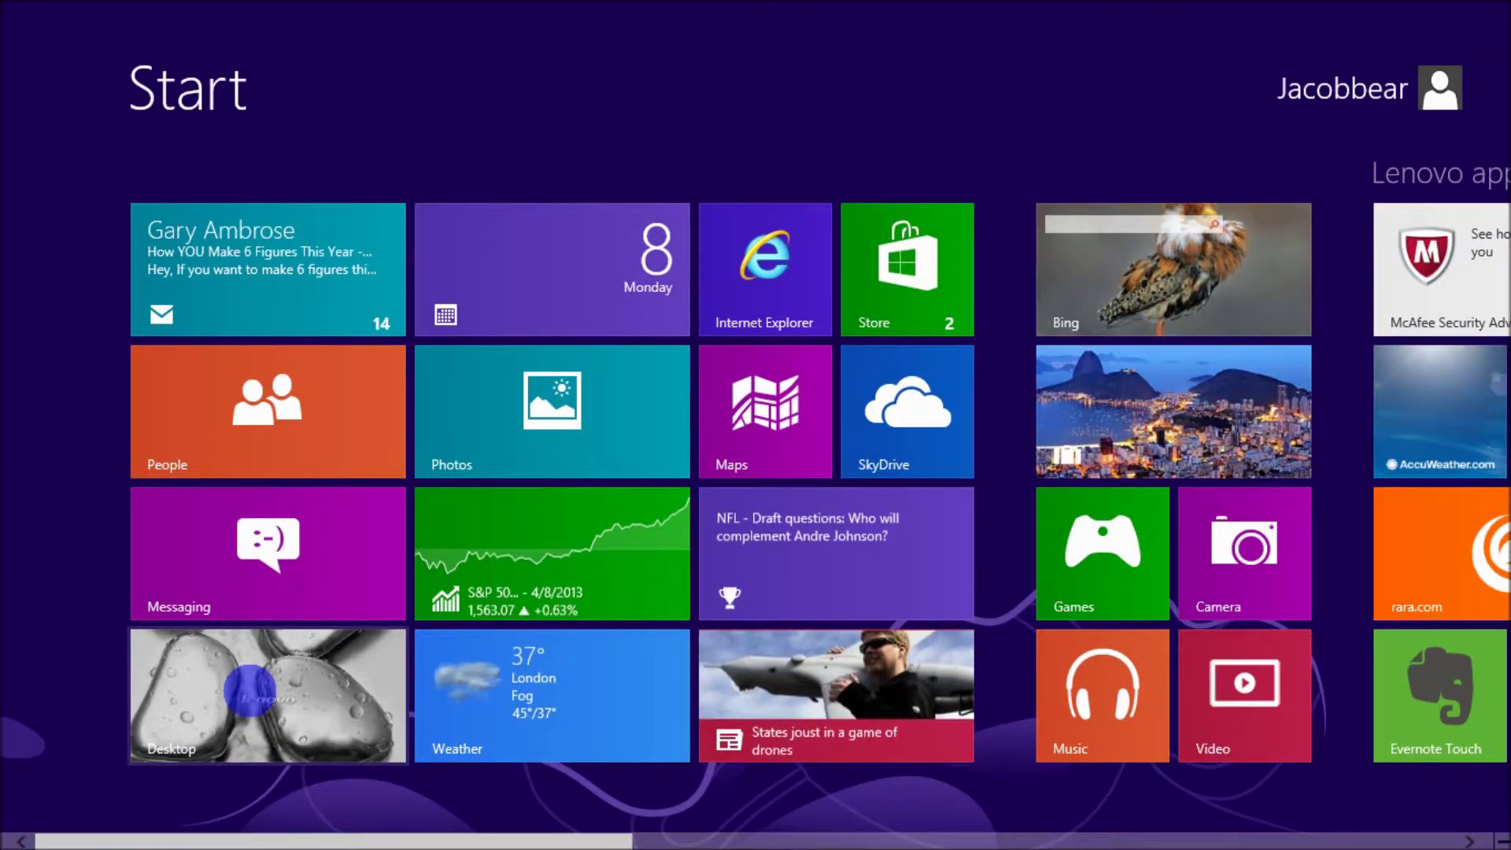
{"action": "left_click", "coordinate": [249, 690]}
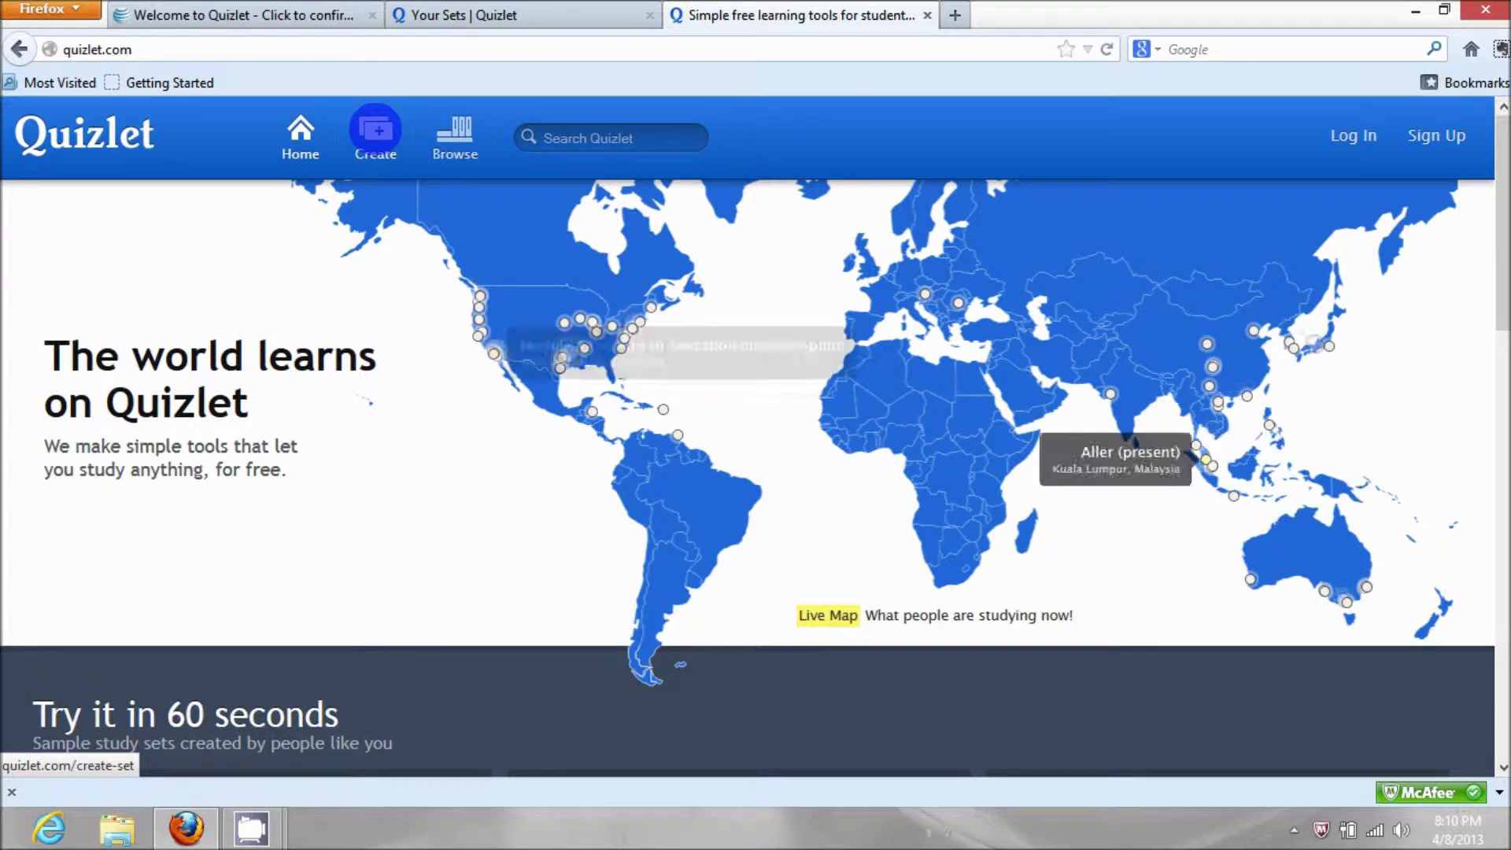
Step: Start a new set titled 'Parts of the cell' with the subject Biology
{"action": "left_click", "coordinate": [376, 129]}
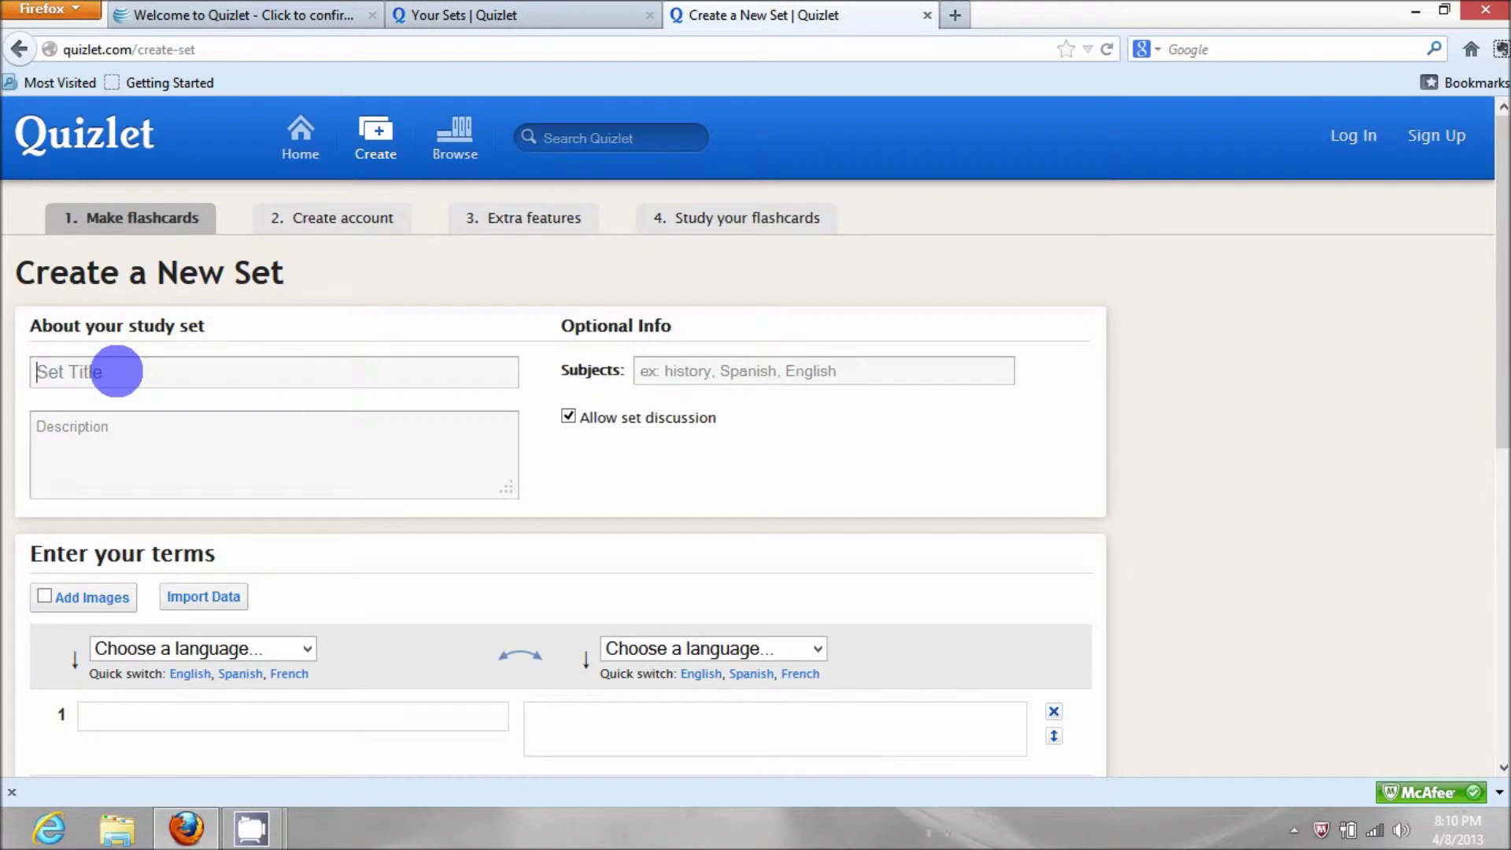
{"action": "left_click", "coordinate": [116, 371]}
{"action": "type", "text": "Parts of the ce"}
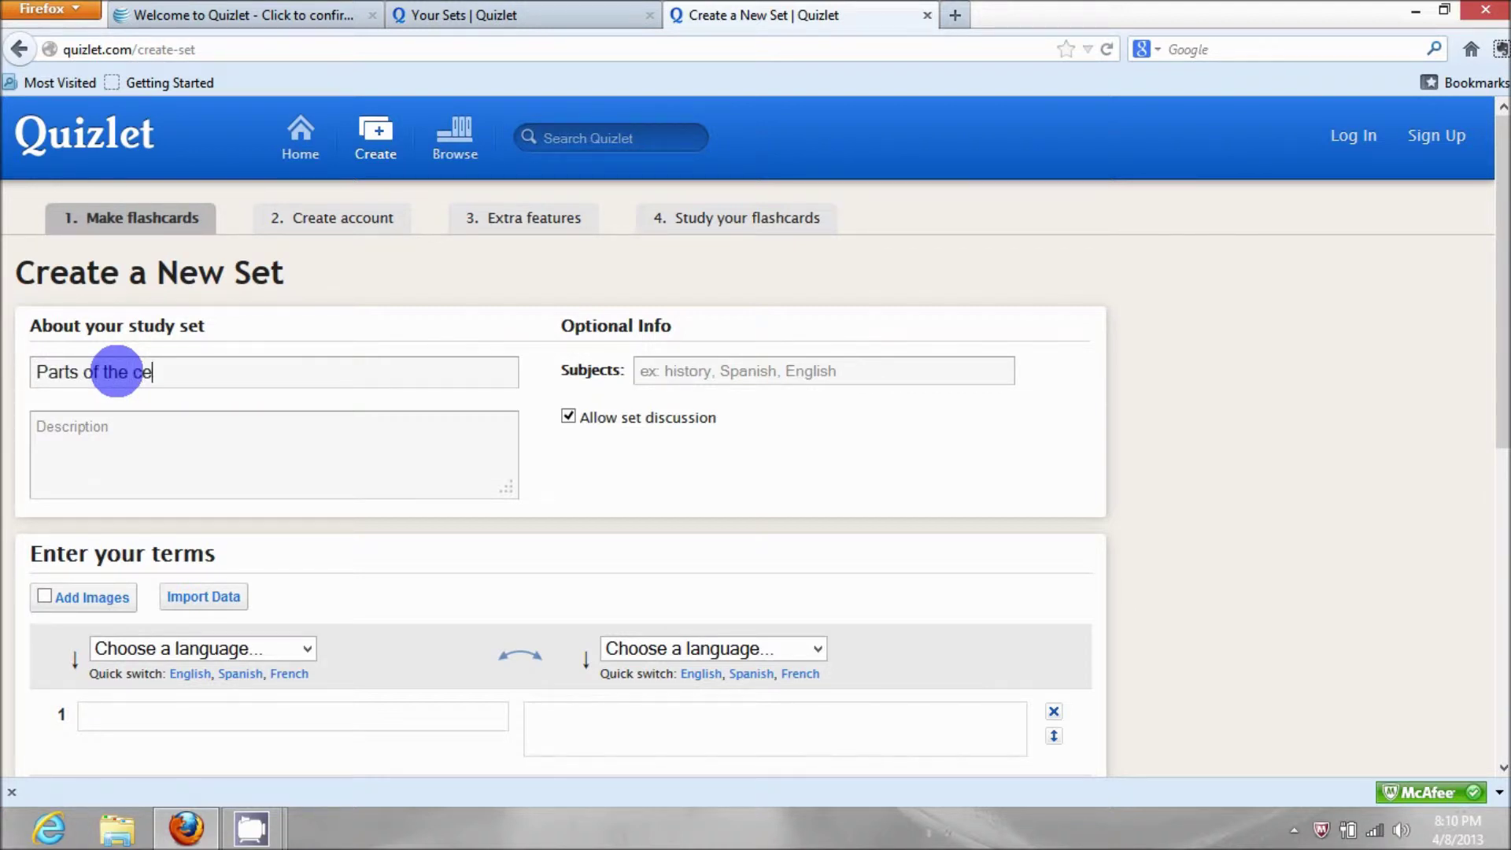
{"action": "type", "text": "ll"}
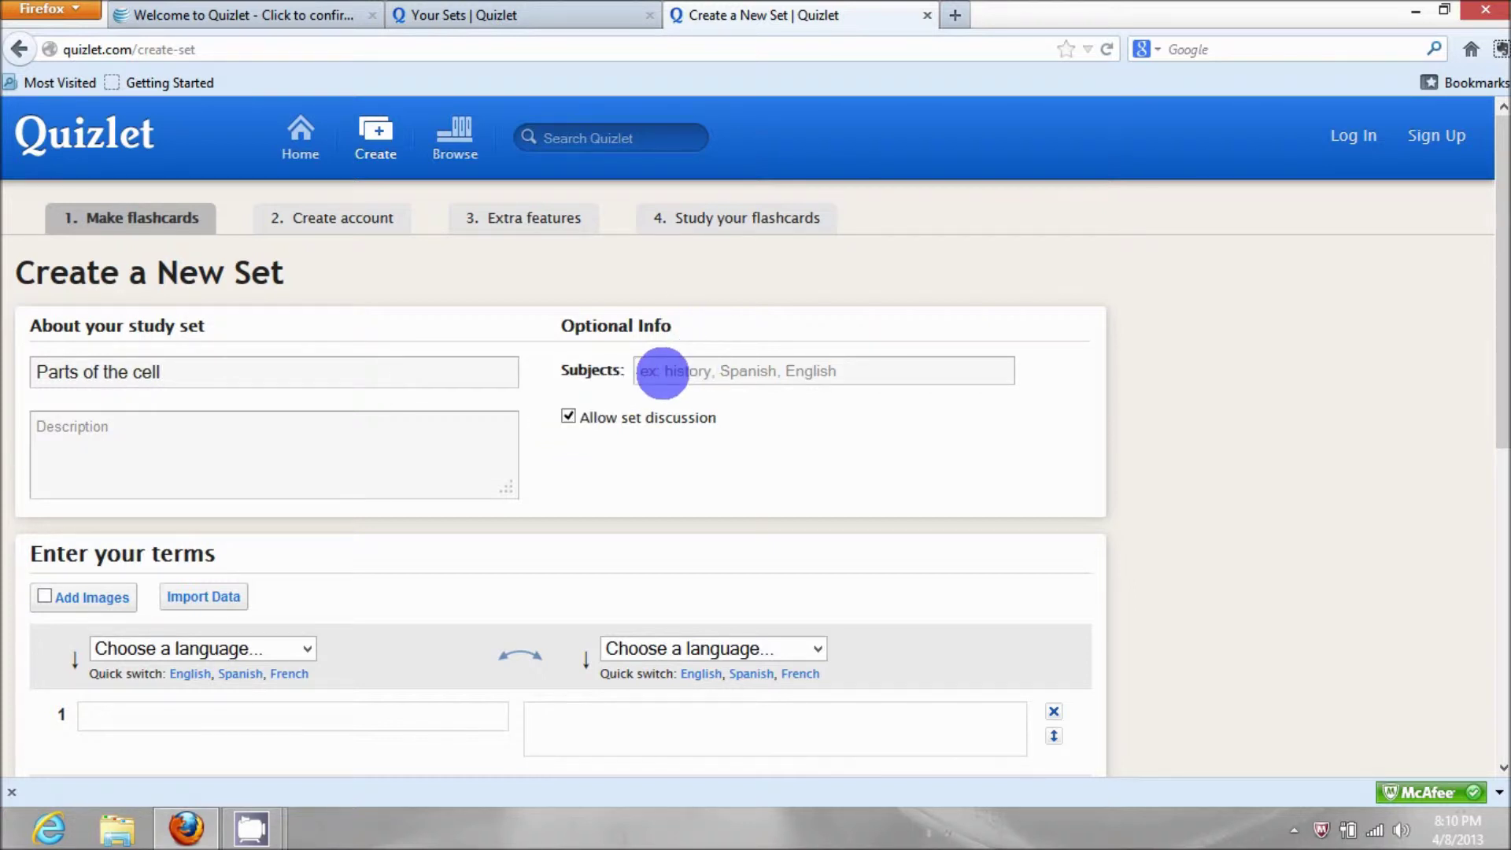
{"action": "type", "text": "B"}
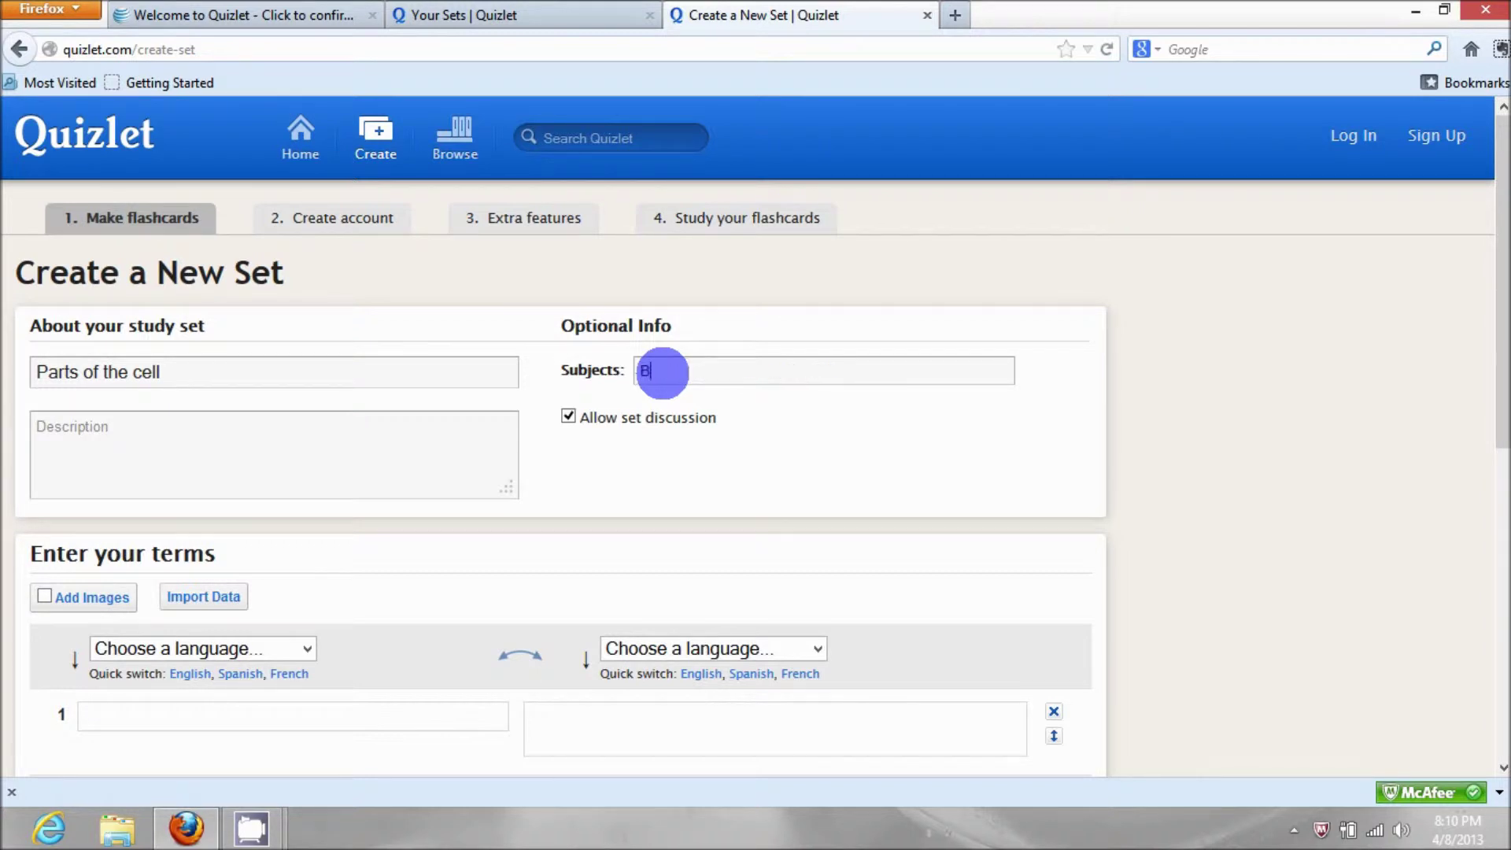
{"action": "type", "text": "iology"}
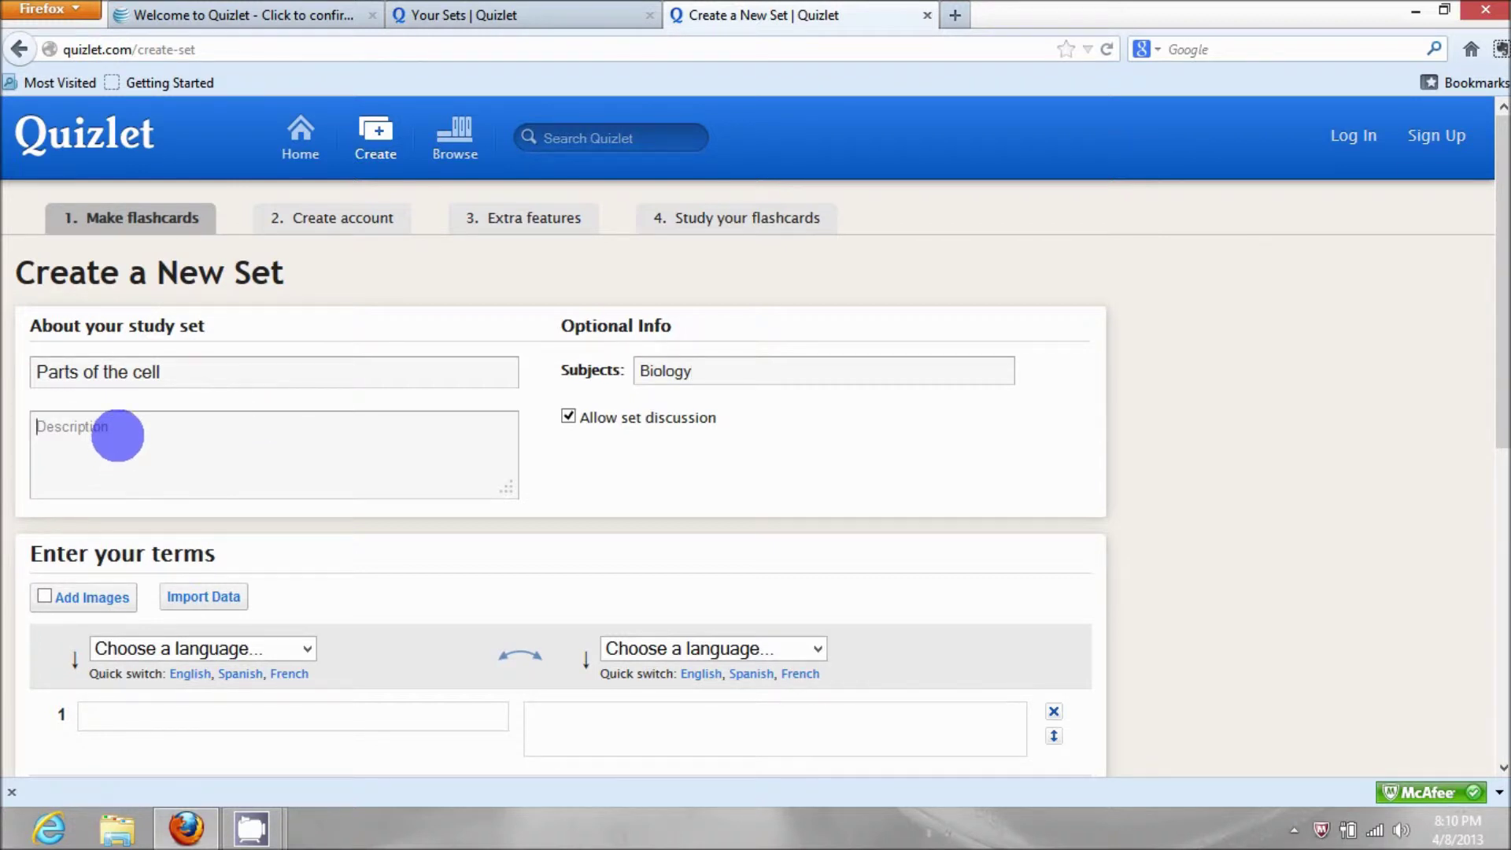
Step: Enter the description 'The major organelles of a eukaryotic cell' and scroll down to the term rows
{"action": "left_click", "coordinate": [118, 435]}
{"action": "type", "text": "Thie"}
{"action": "key", "text": "BackSpace"}
{"action": "key", "text": "BackSpace"}
{"action": "key", "text": "BackSpace"}
{"action": "type", "text": "e major organelles of a"}
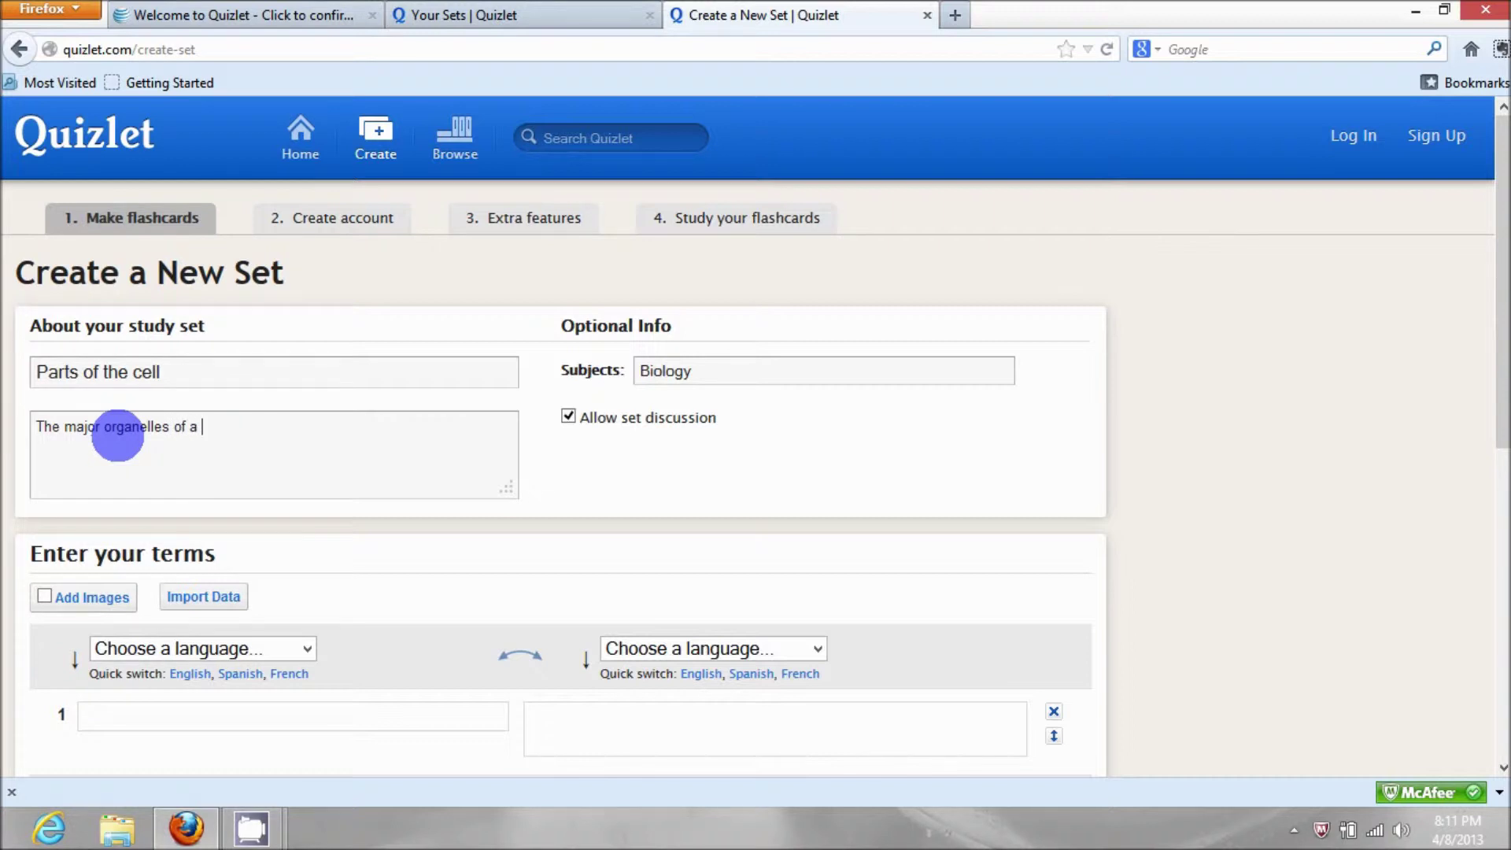
{"action": "type", "text": " eukaryotic cell"}
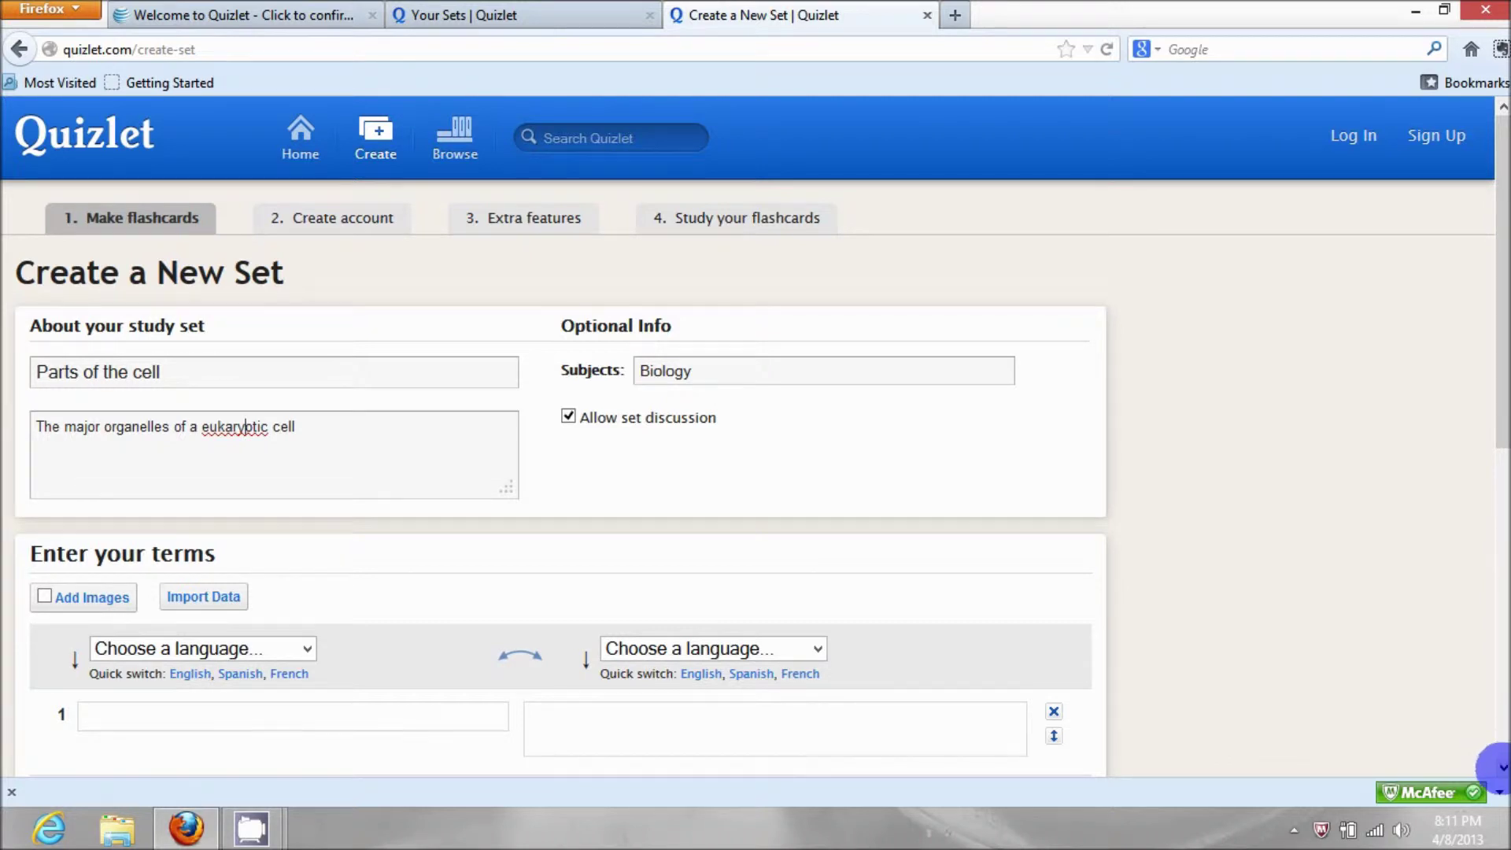
{"action": "scroll", "coordinate": [1498, 767], "scroll_direction": "down", "scroll_amount": 4}
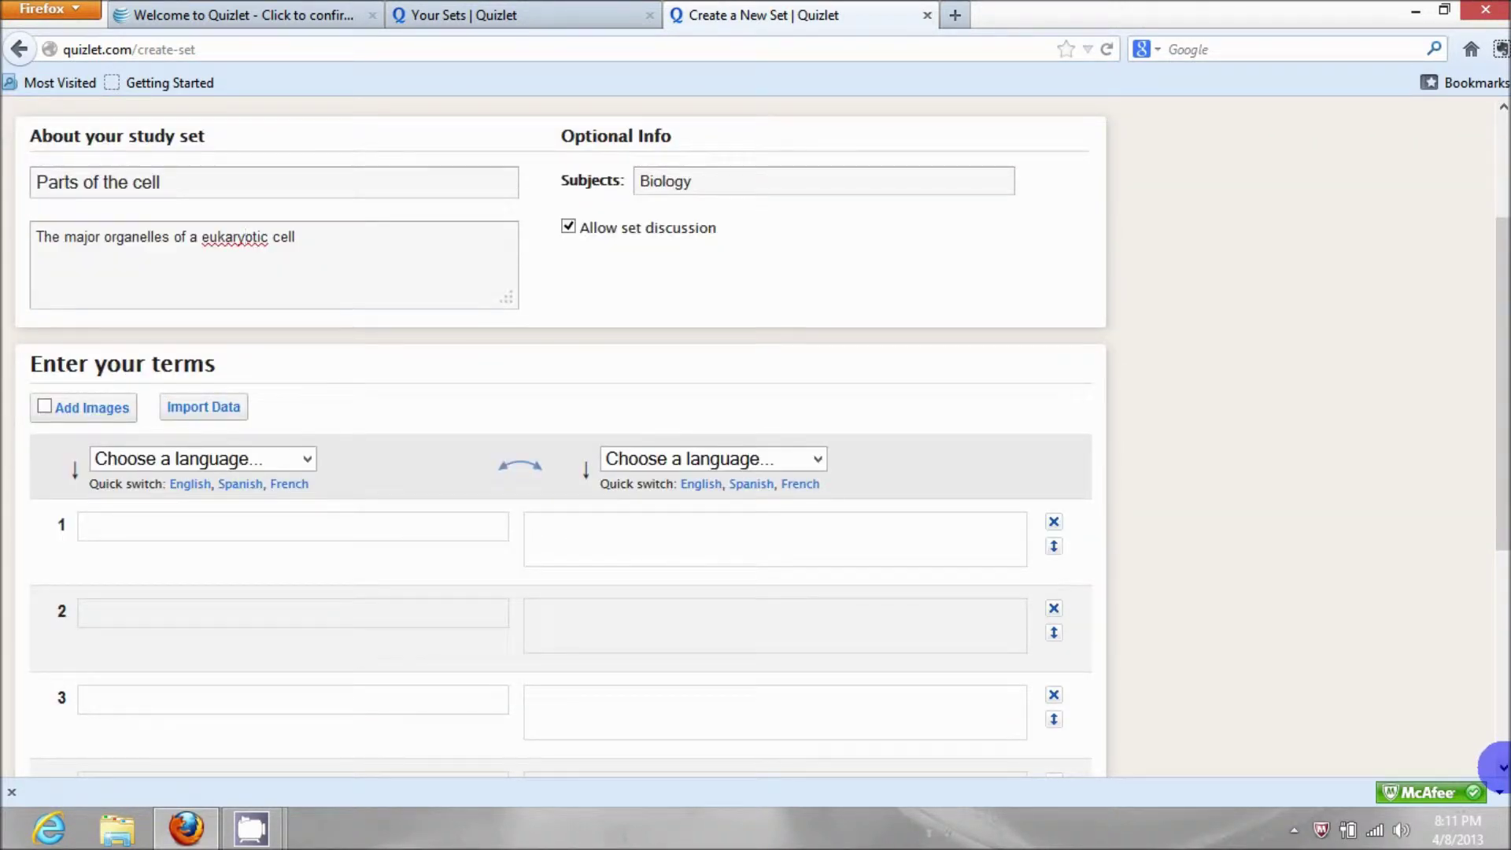
{"action": "scroll", "coordinate": [1498, 767], "scroll_direction": "down", "scroll_amount": 4}
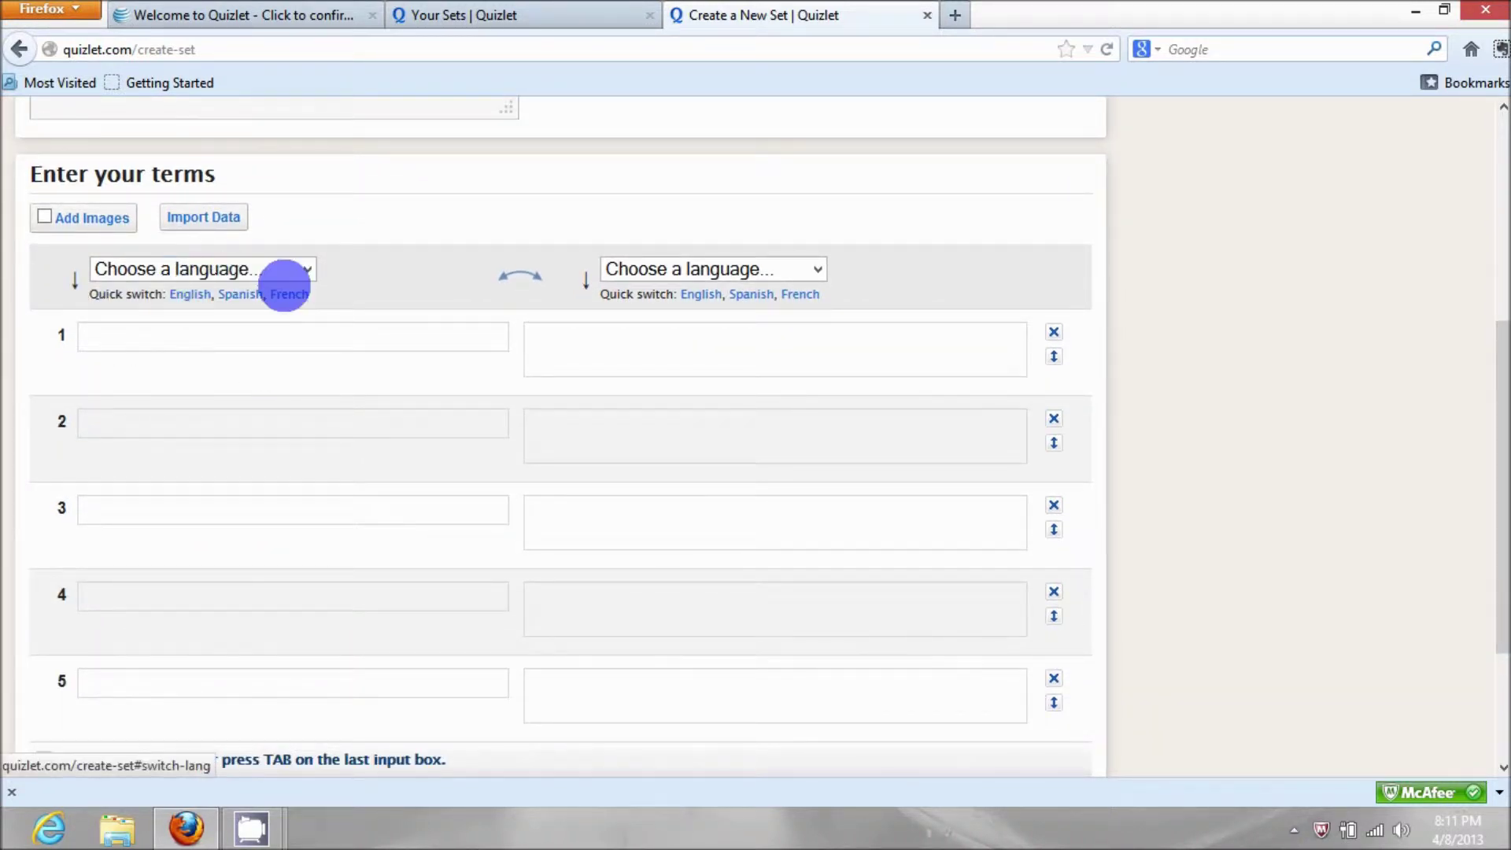
Step: Set both the term language and the definition language to English
{"action": "left_click", "coordinate": [305, 270]}
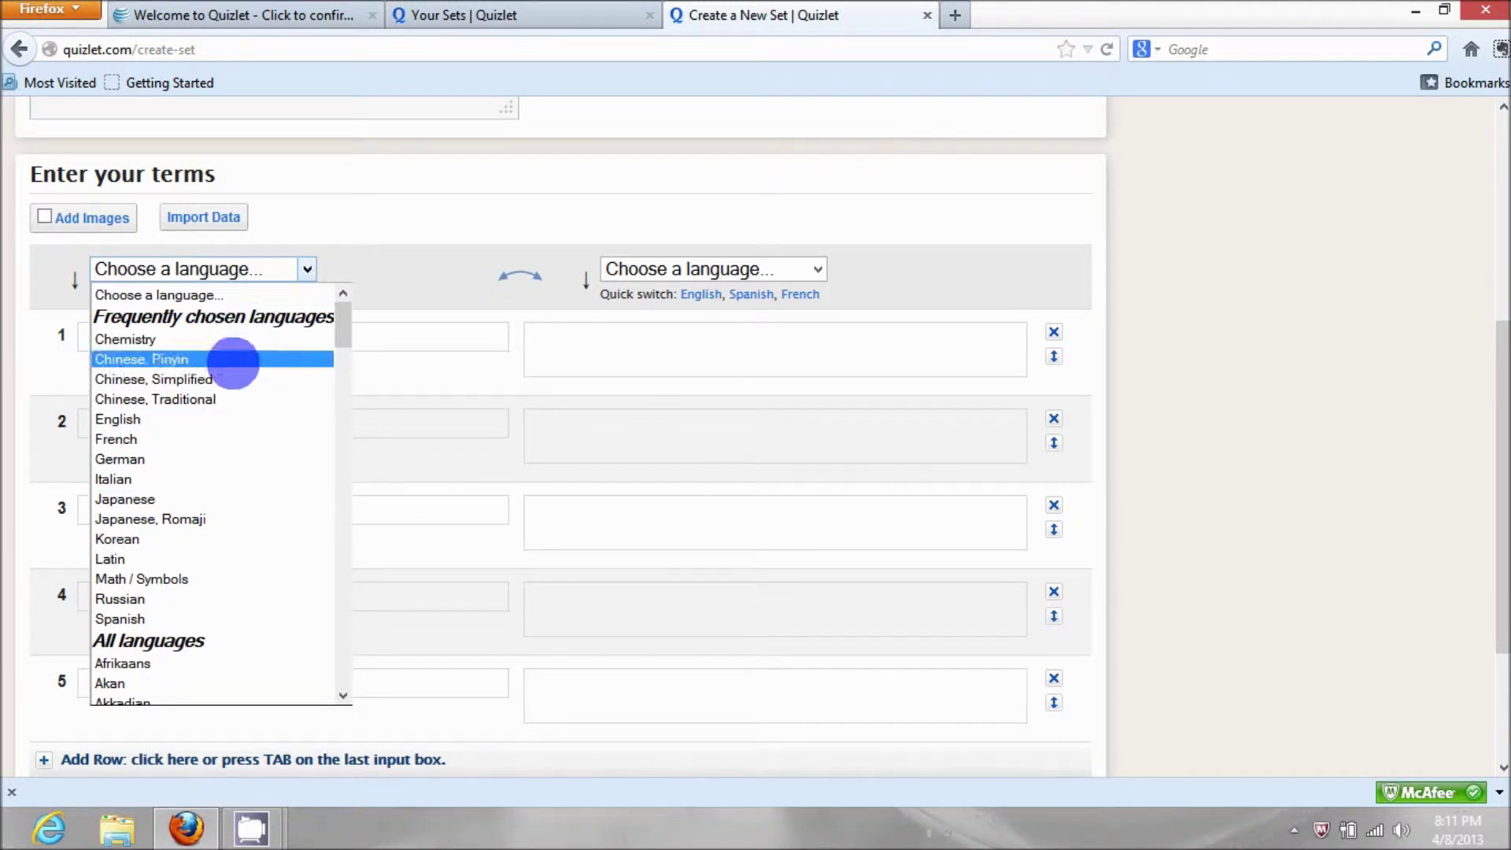
{"action": "left_click", "coordinate": [152, 421]}
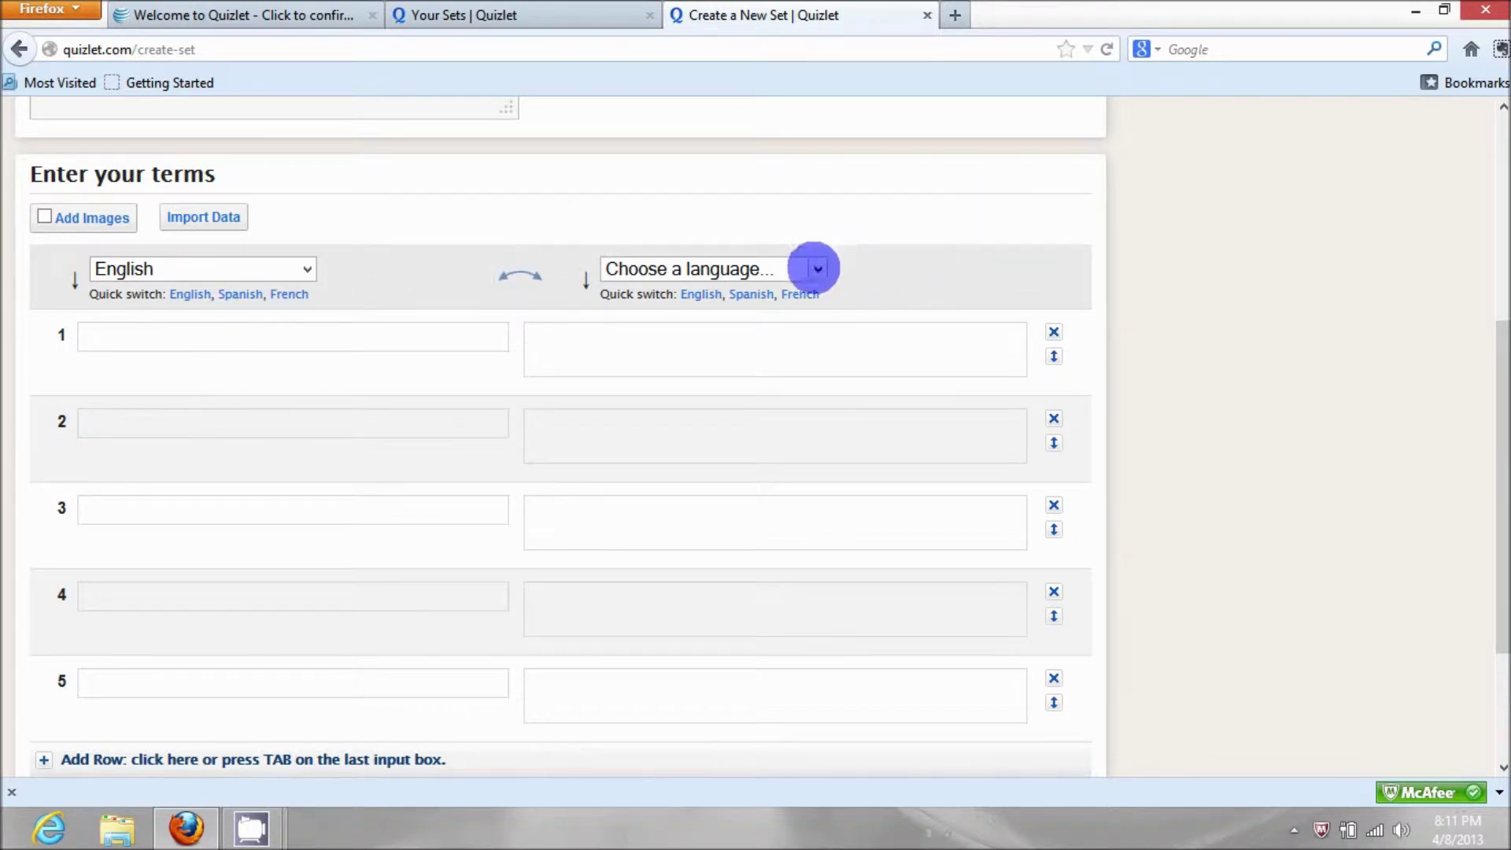
{"action": "left_click", "coordinate": [815, 268]}
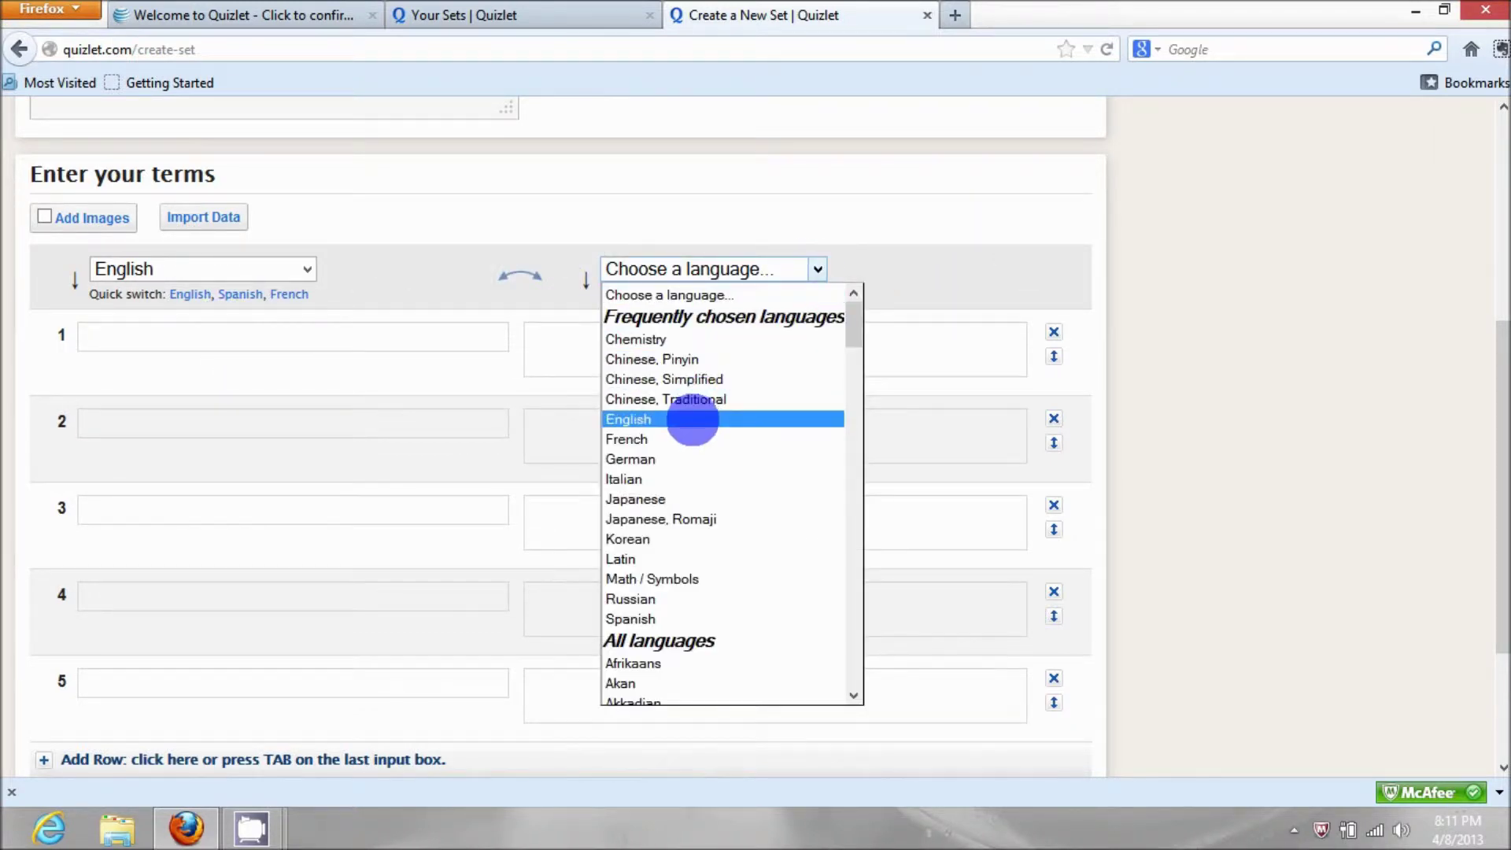
{"action": "left_click", "coordinate": [693, 420]}
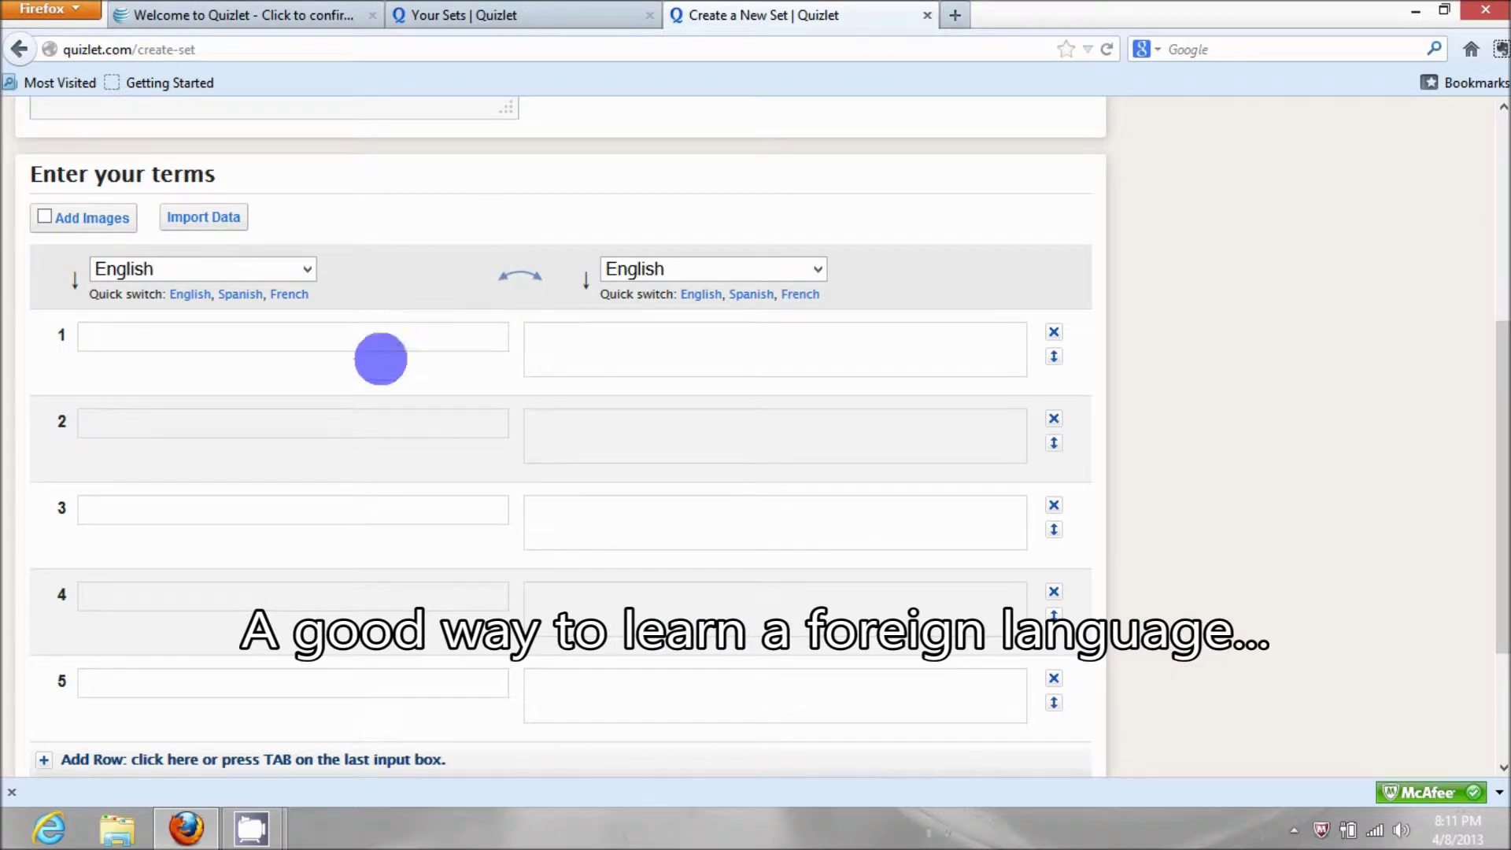
{"action": "key", "text": "super+c"}
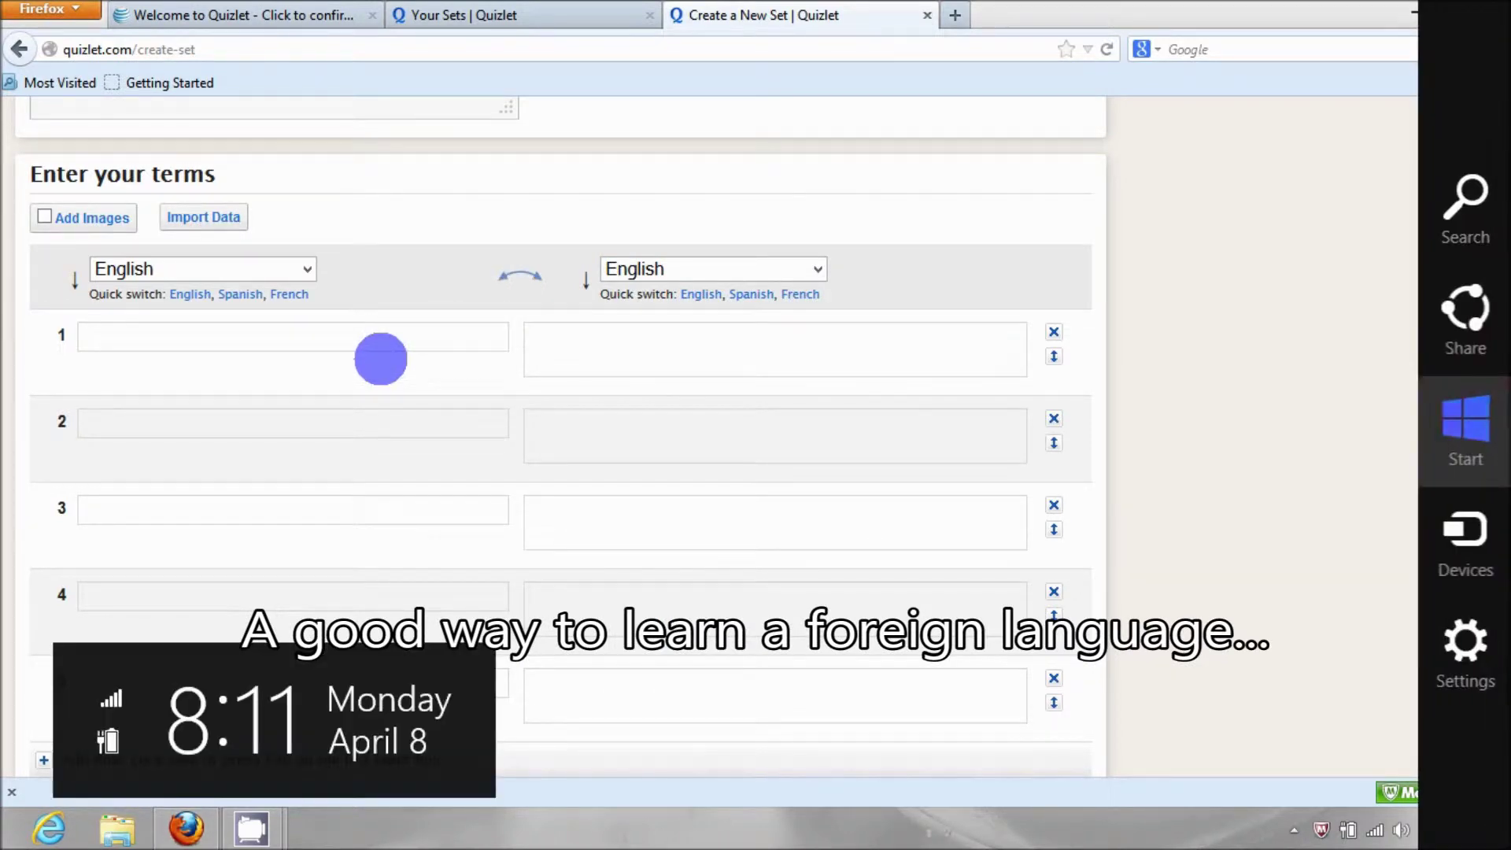
{"action": "key", "text": "Escape"}
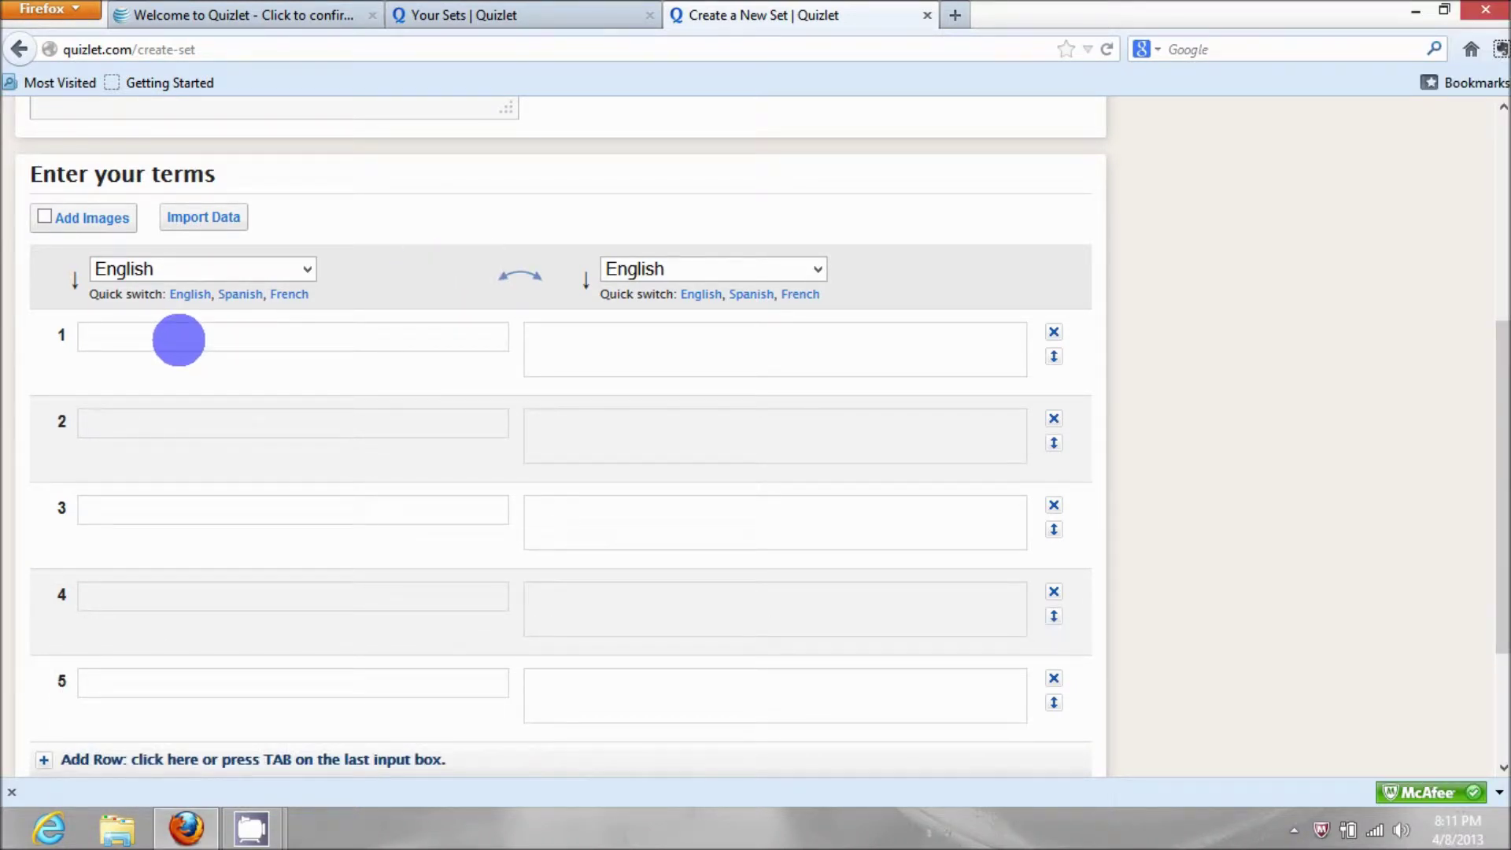
Step: Enter 'nucleus' as the first term and request auto-defined suggestions for it
{"action": "left_click", "coordinate": [179, 340]}
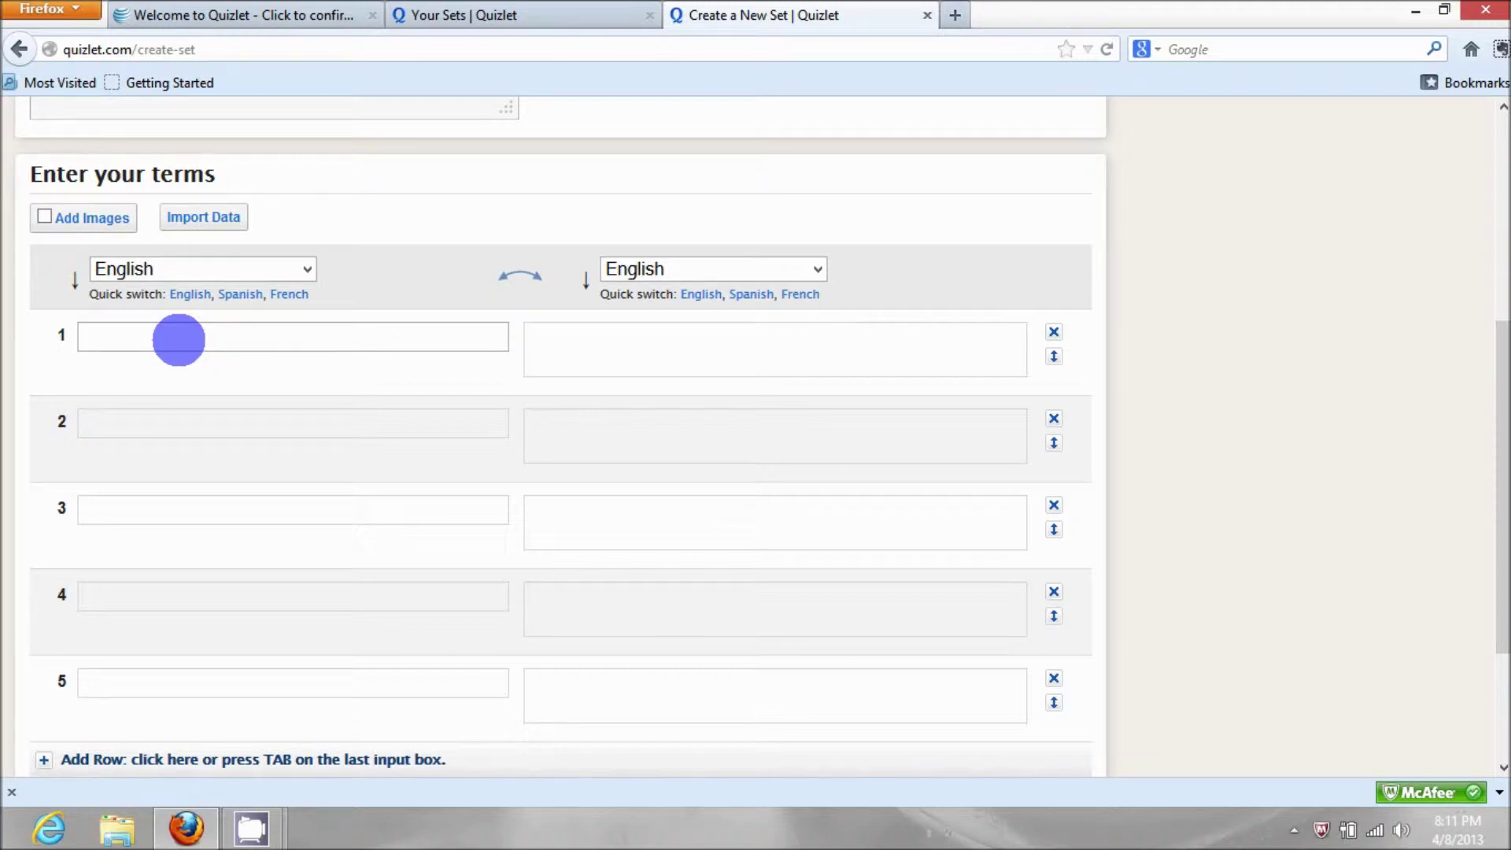
{"action": "type", "text": "nucel"}
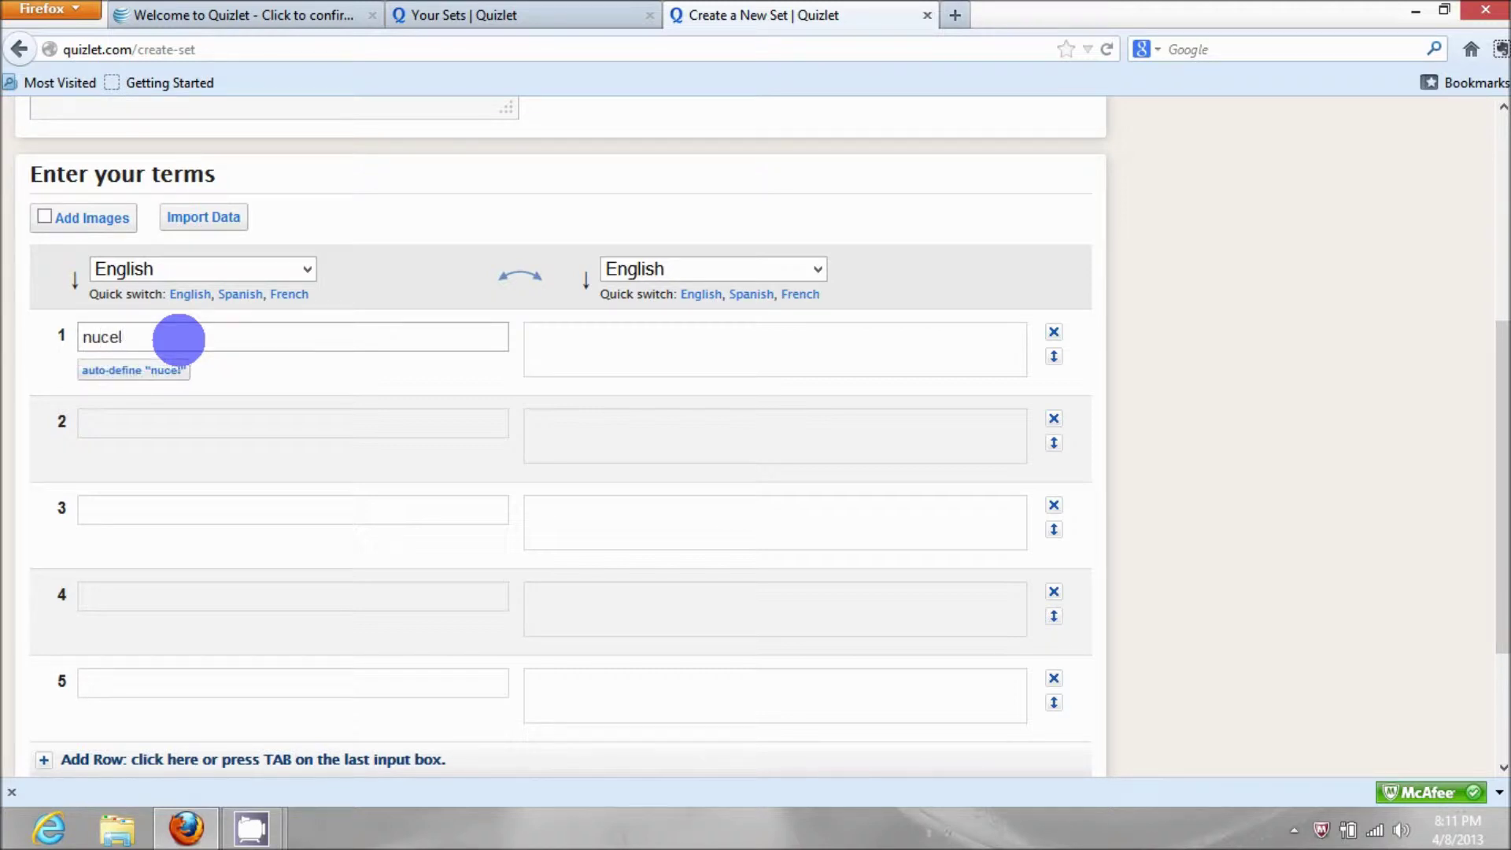
{"action": "key", "text": "BackSpace"}
{"action": "key", "text": "BackSpace"}
{"action": "type", "text": "leus"}
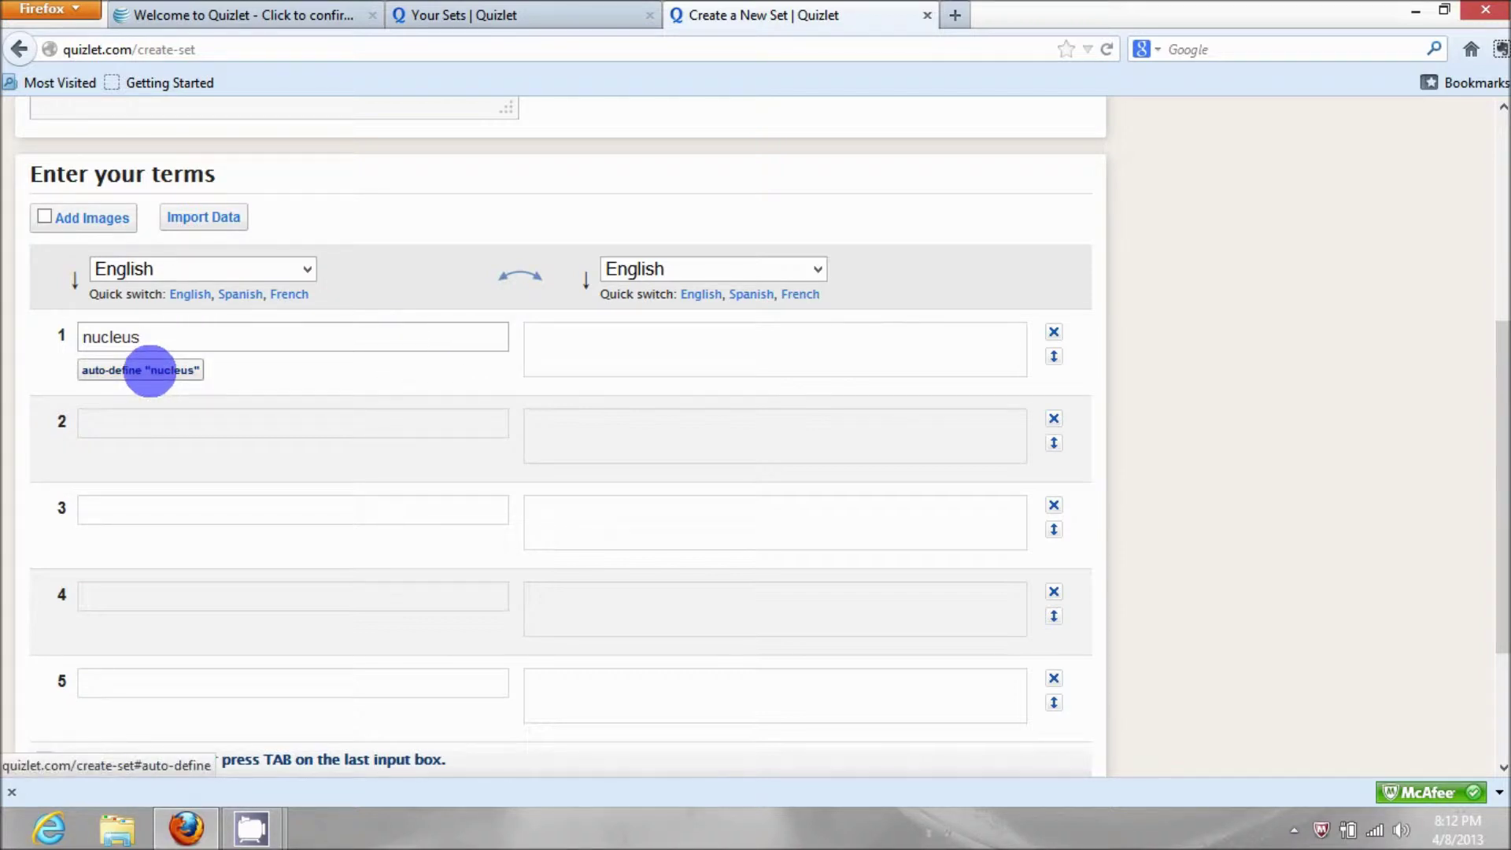
{"action": "left_click", "coordinate": [149, 370]}
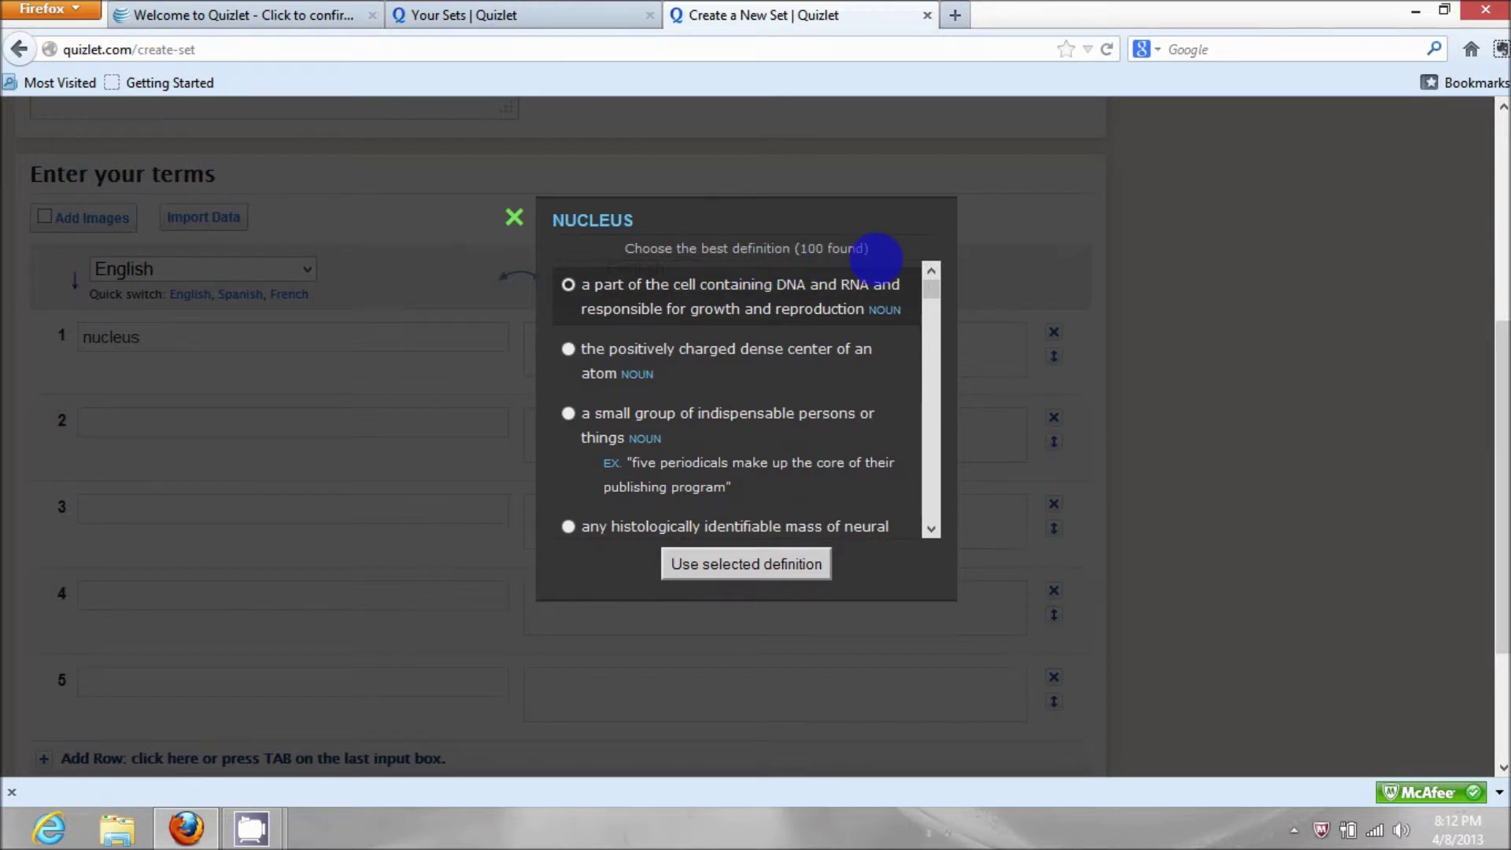
Step: Use the first suggested definition for nucleus: 'a part of the cell containing DNA and RNA…'
{"action": "left_click", "coordinate": [931, 529]}
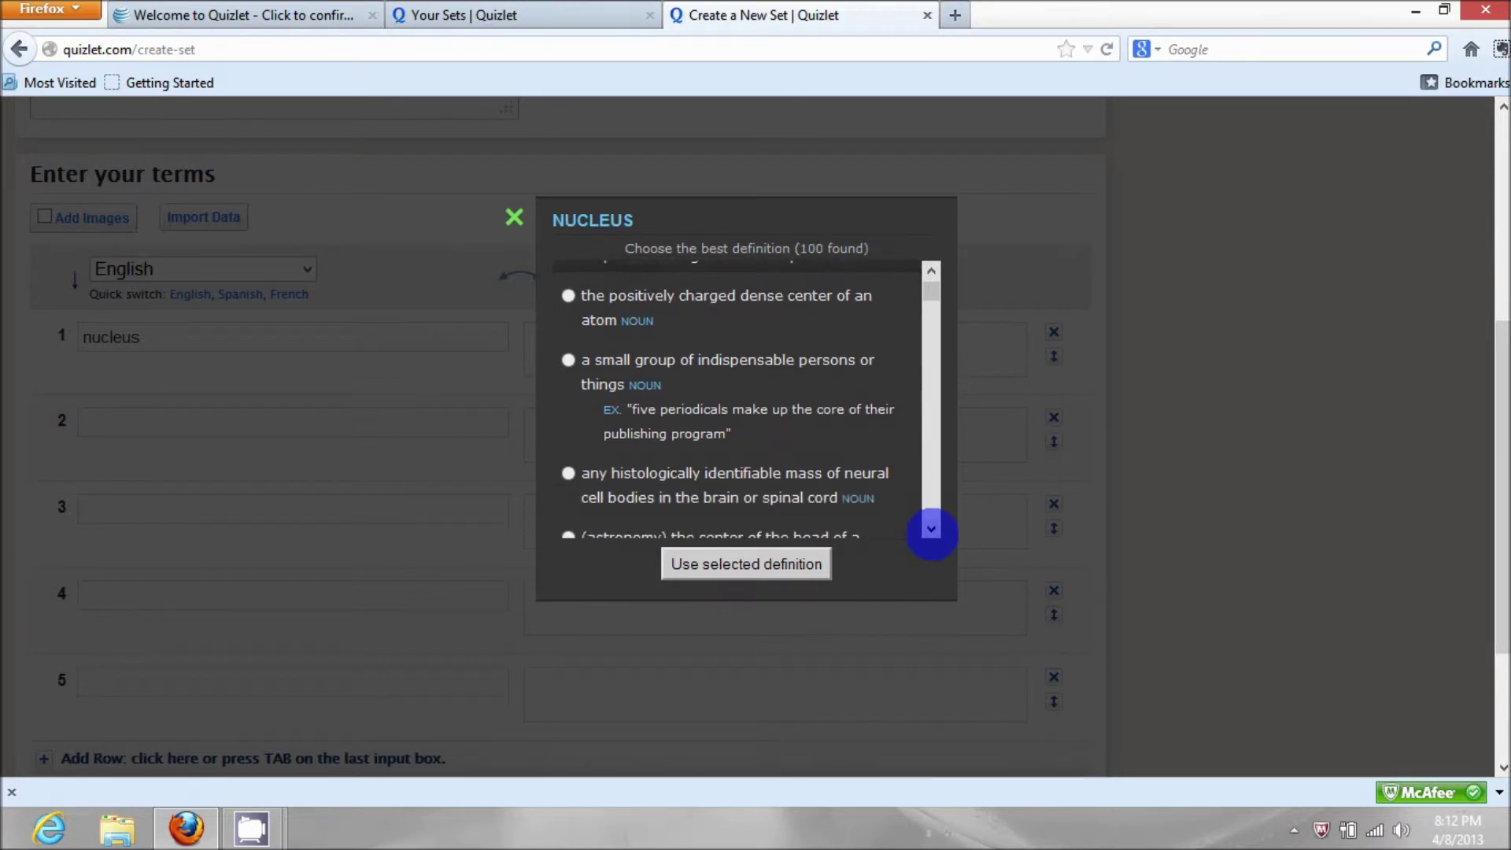
{"action": "scroll", "coordinate": [932, 529], "scroll_direction": "down", "scroll_amount": 5}
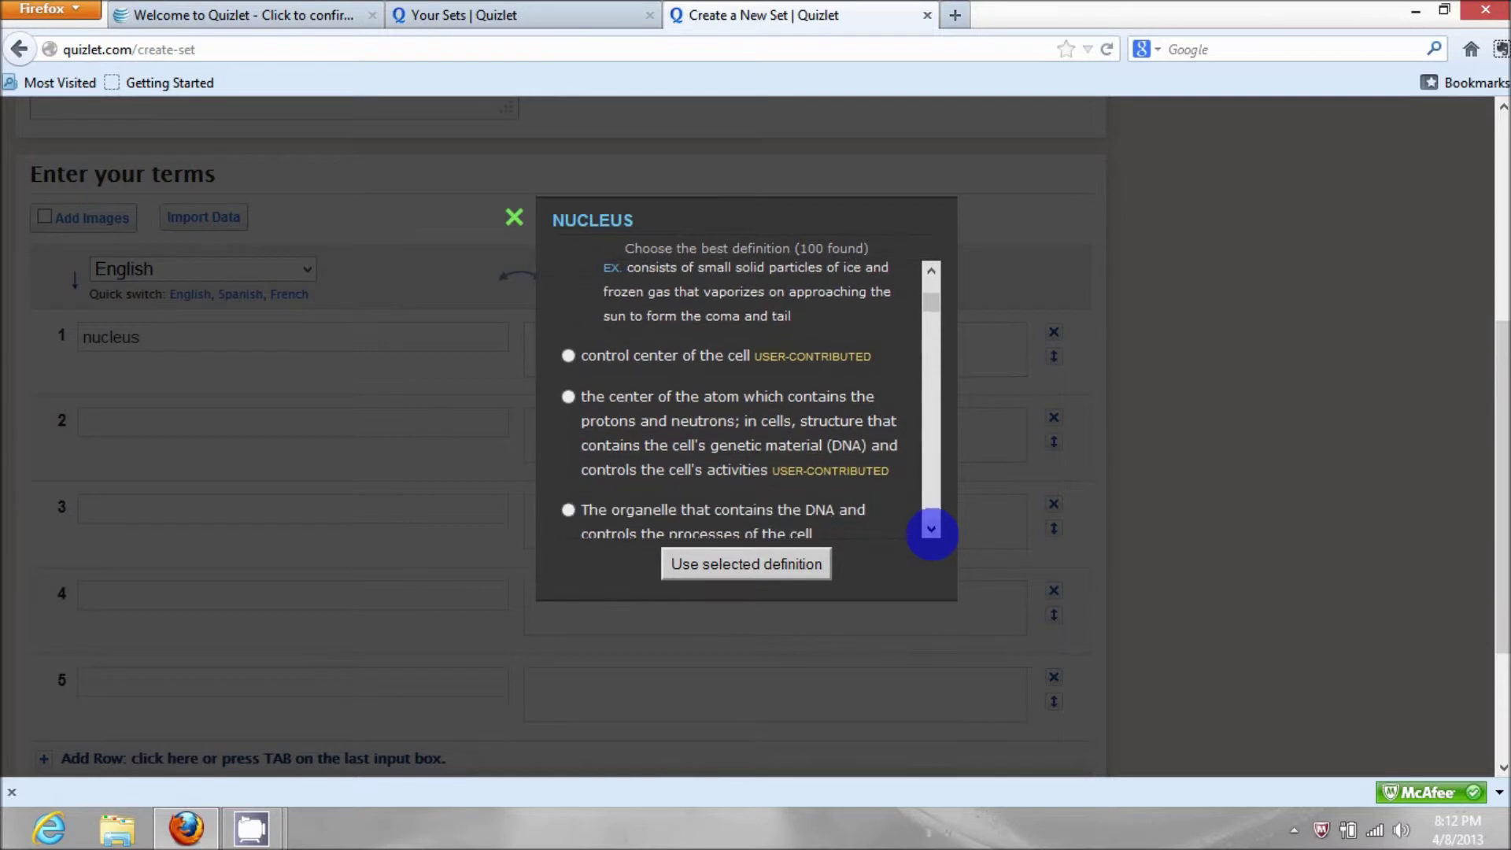
{"action": "left_click", "coordinate": [931, 270]}
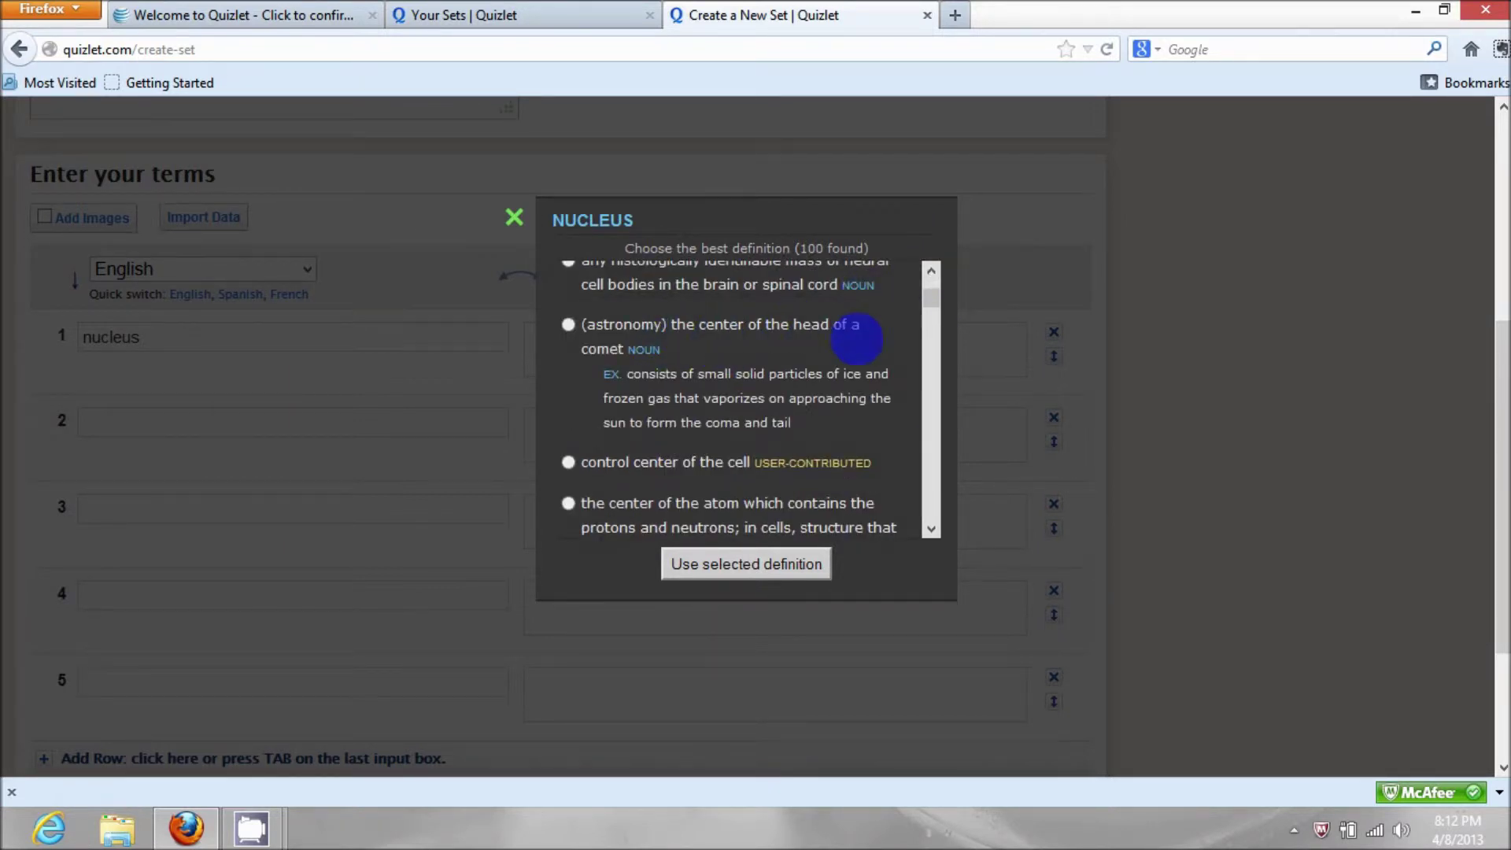
{"action": "left_click", "coordinate": [931, 270]}
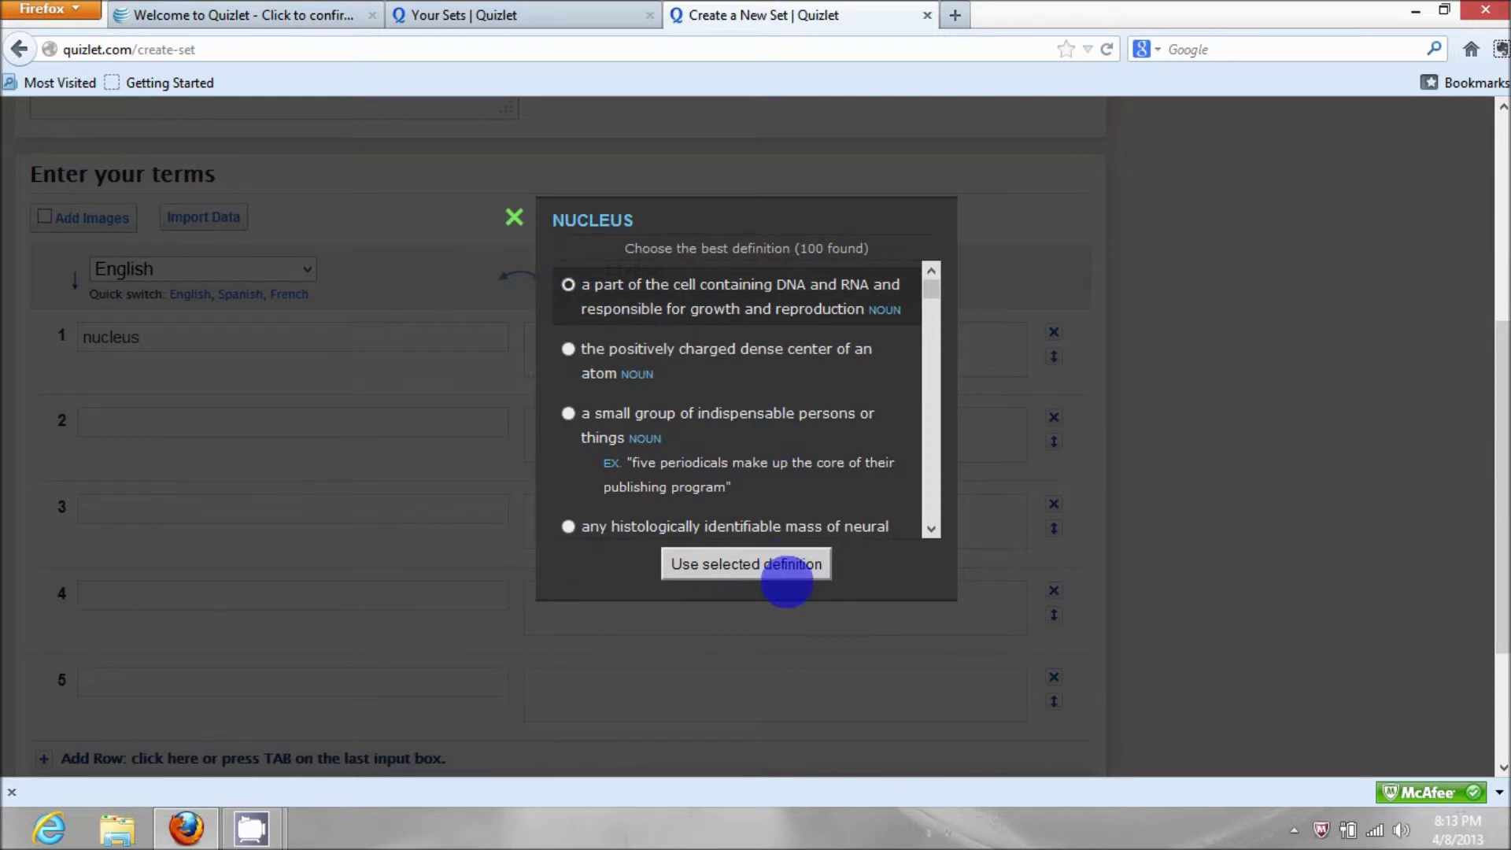
{"action": "left_click", "coordinate": [759, 563]}
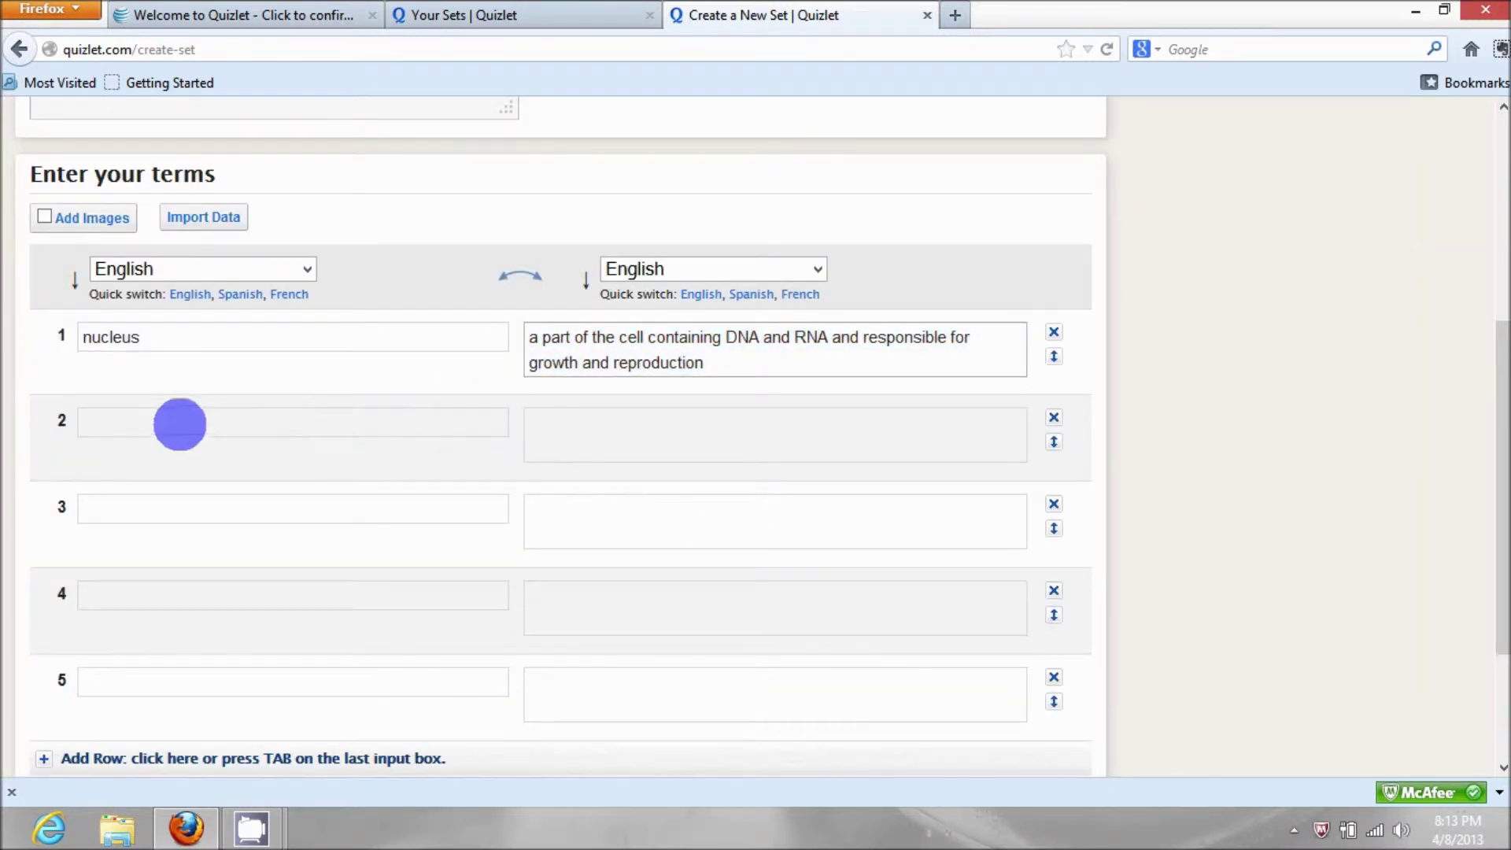
Step: Enter mitochondria with its pasted definition, continue the remaining terms, and add a ninth row
{"action": "left_click", "coordinate": [146, 424]}
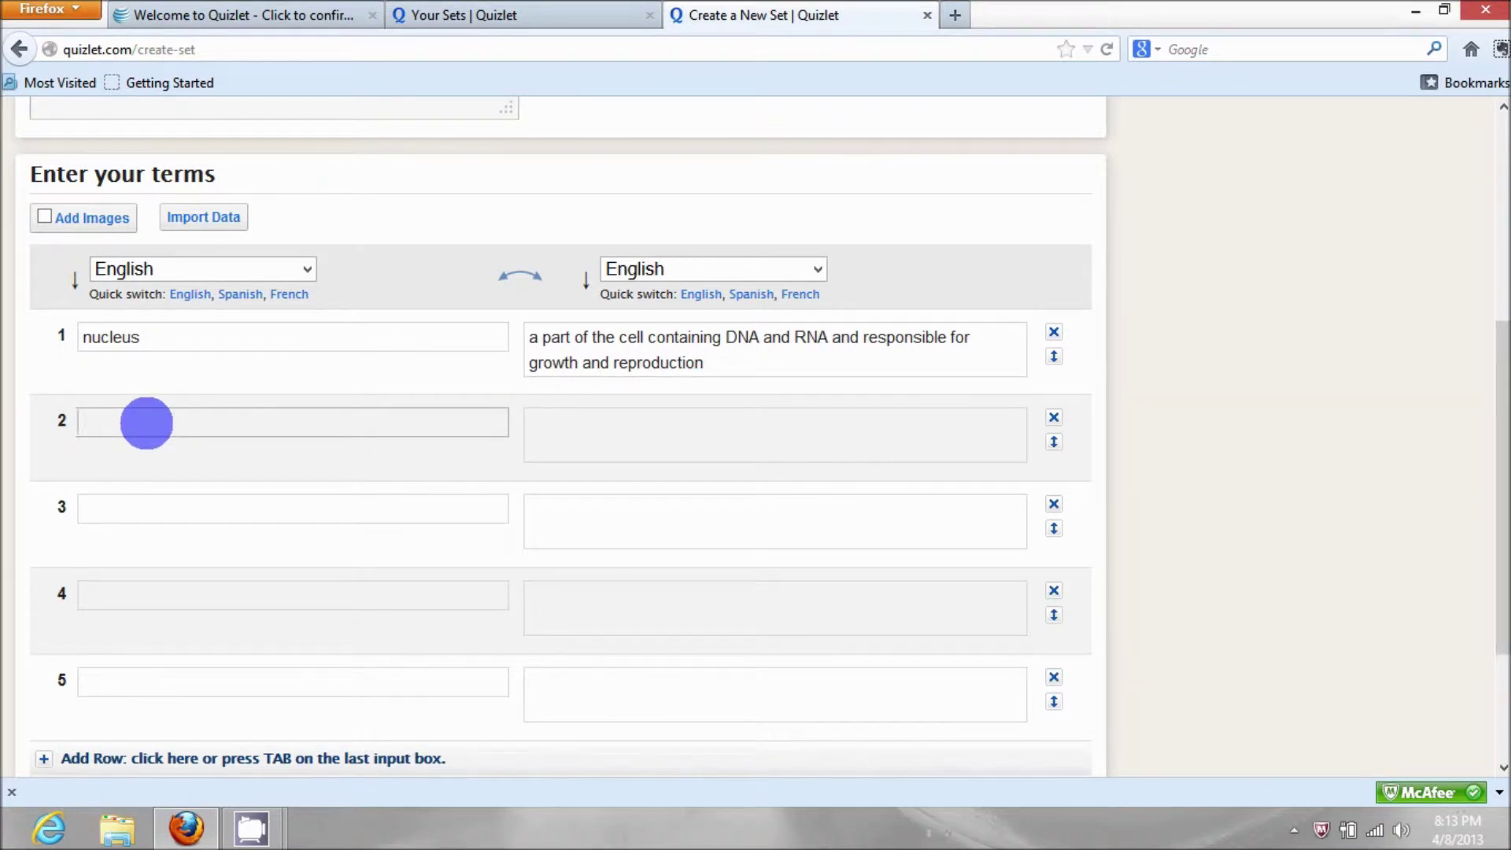
{"action": "type", "text": "mitochond"}
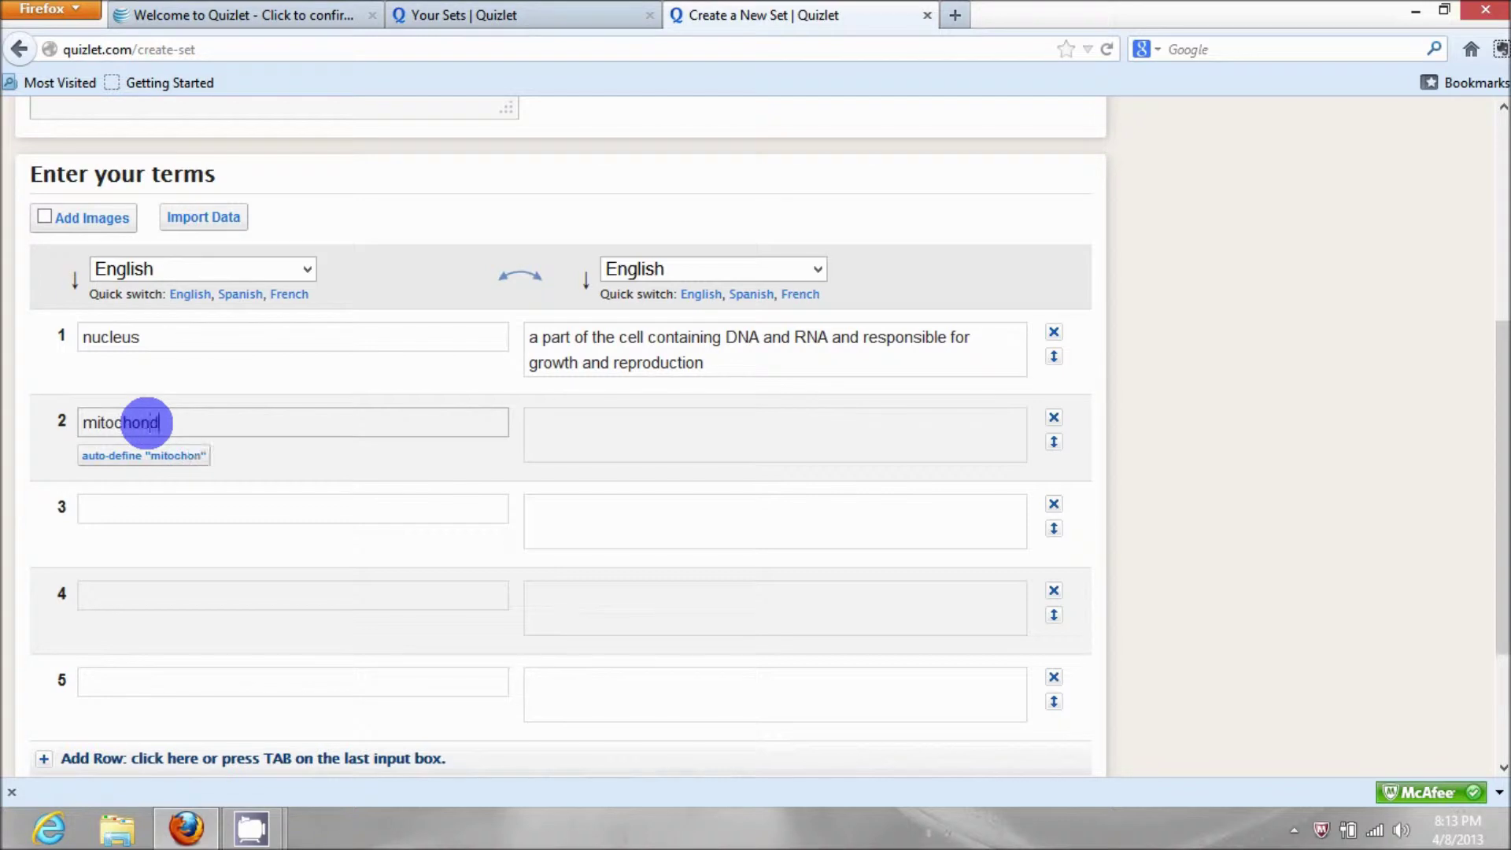
{"action": "type", "text": "ria"}
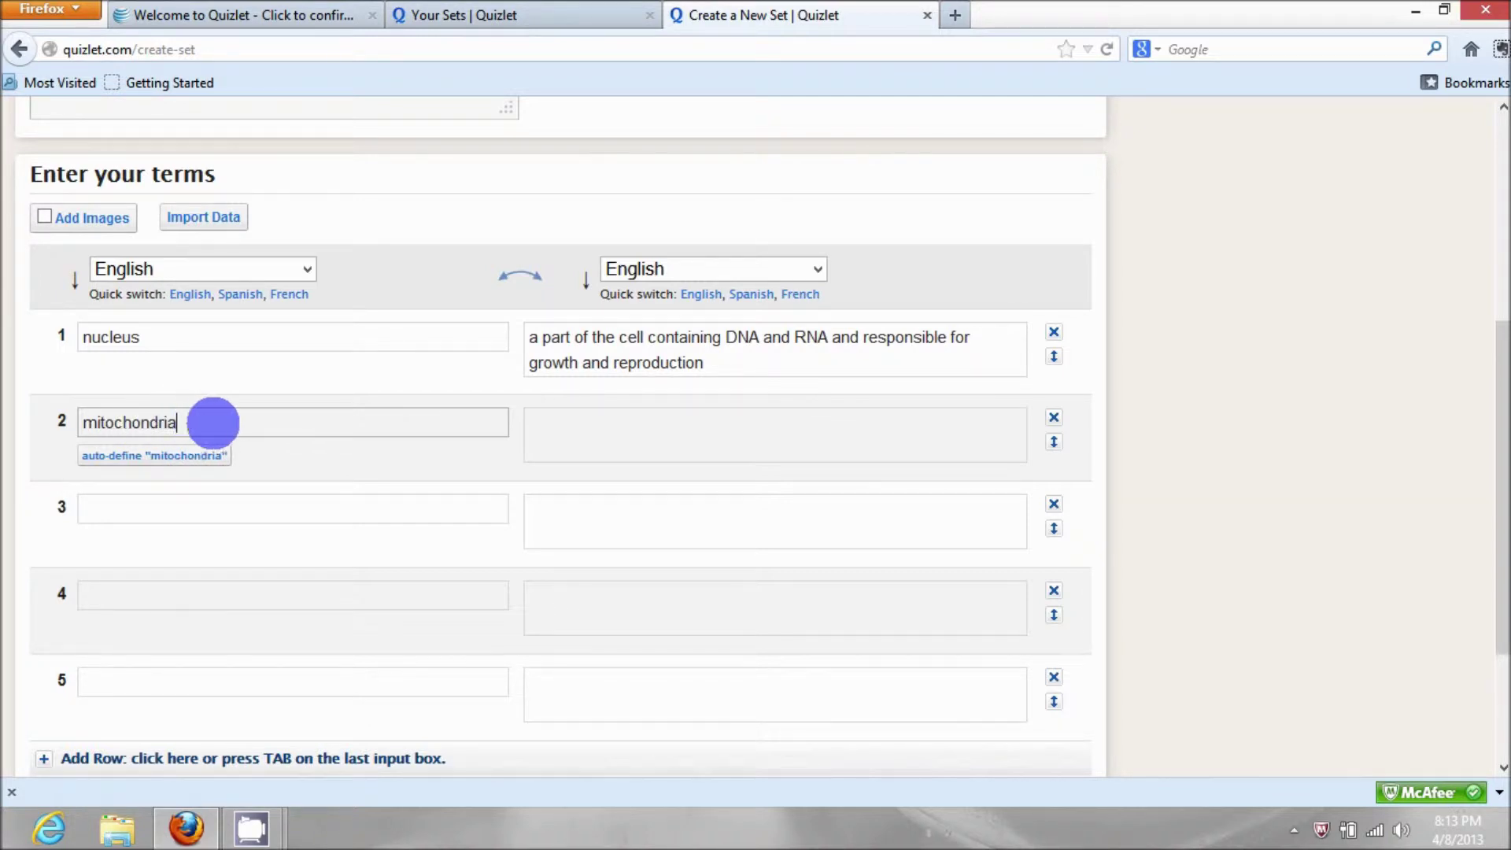
{"action": "left_click", "coordinate": [541, 419]}
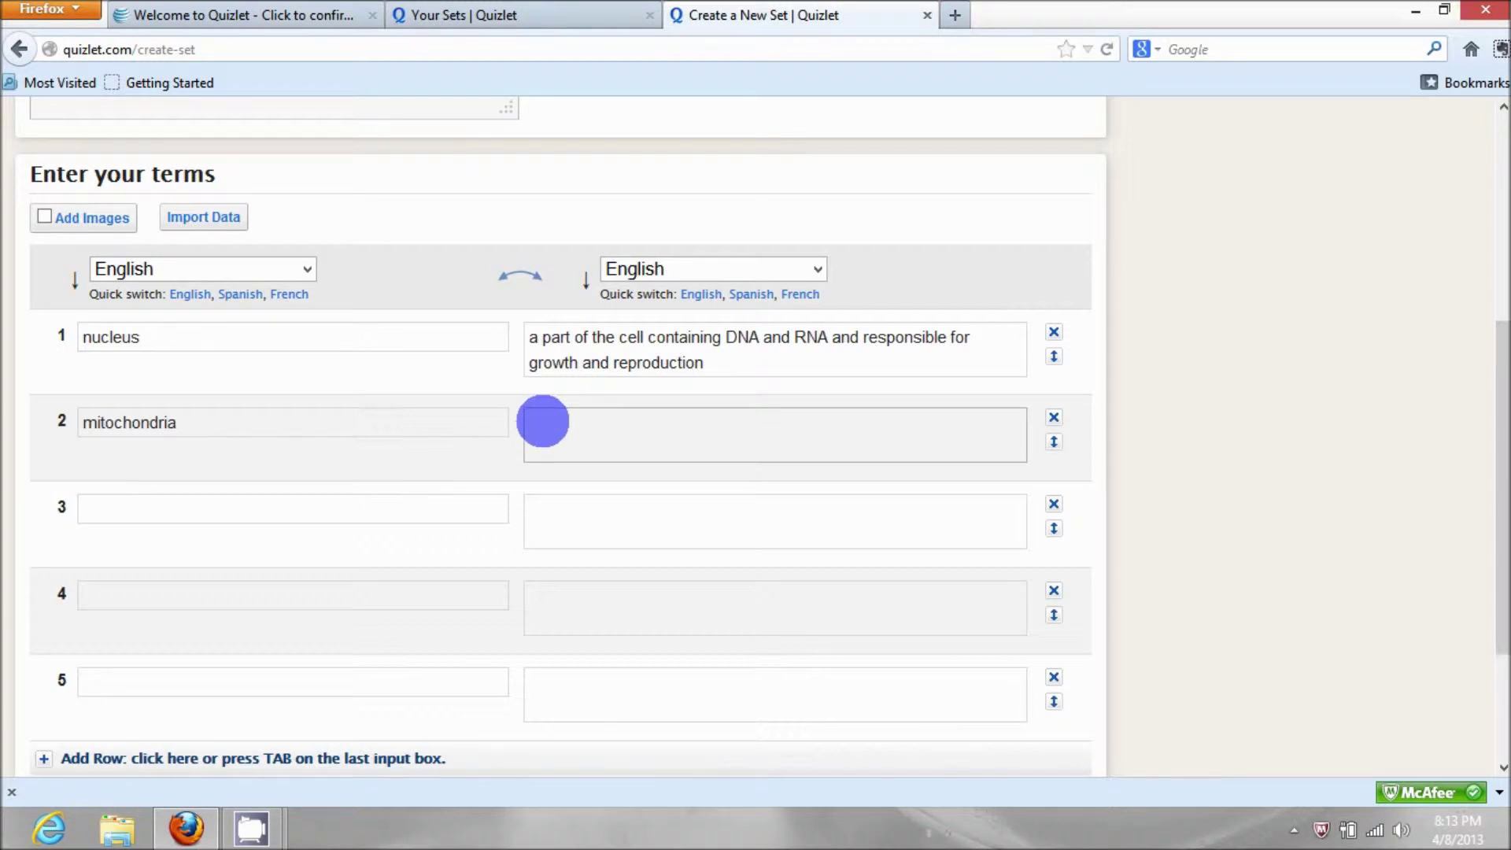
{"action": "left_click", "coordinate": [188, 421]}
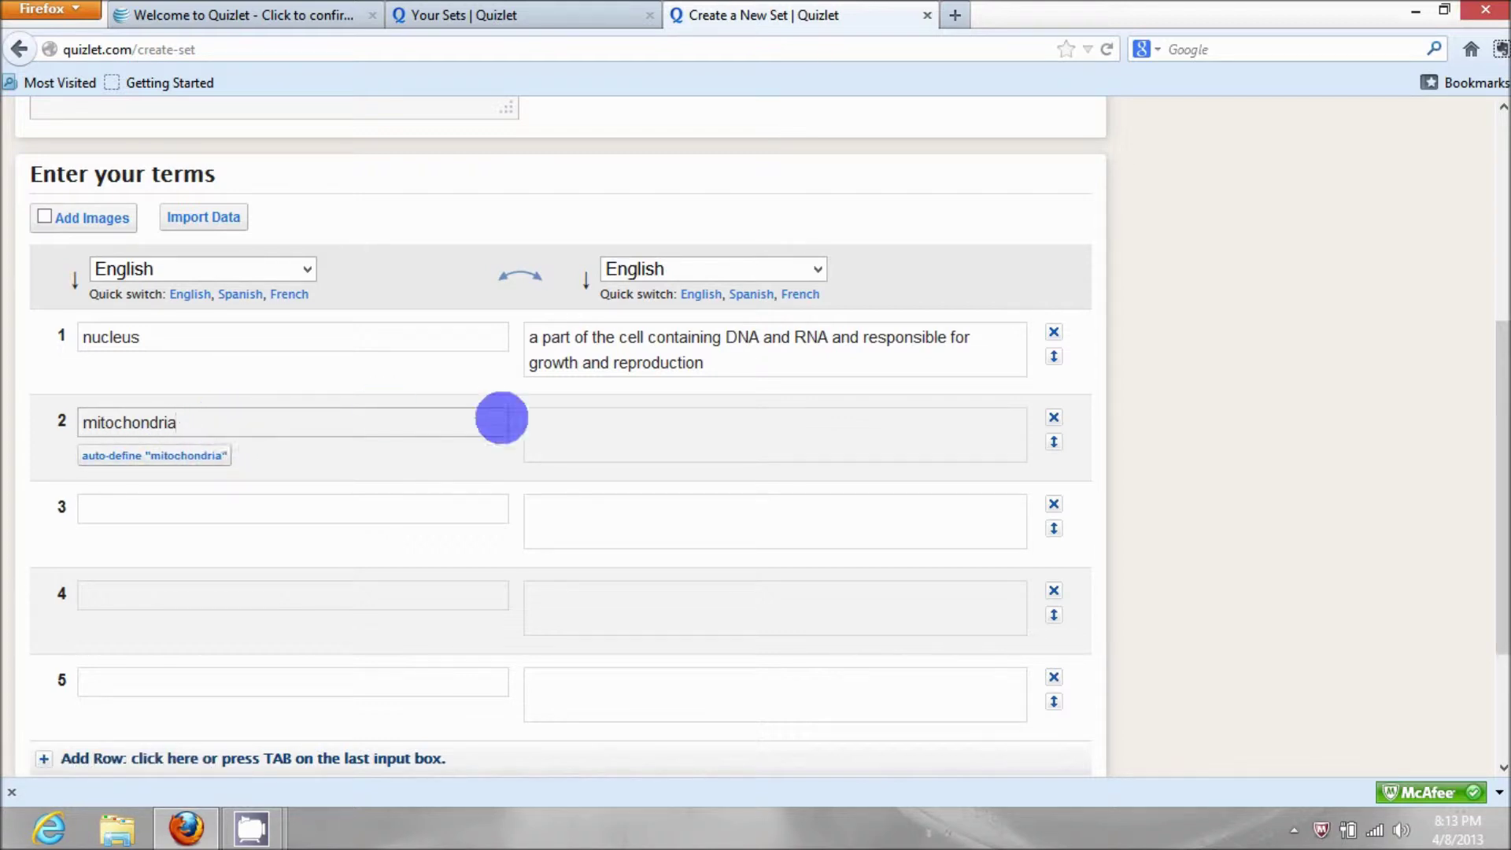
{"action": "left_click", "coordinate": [545, 420]}
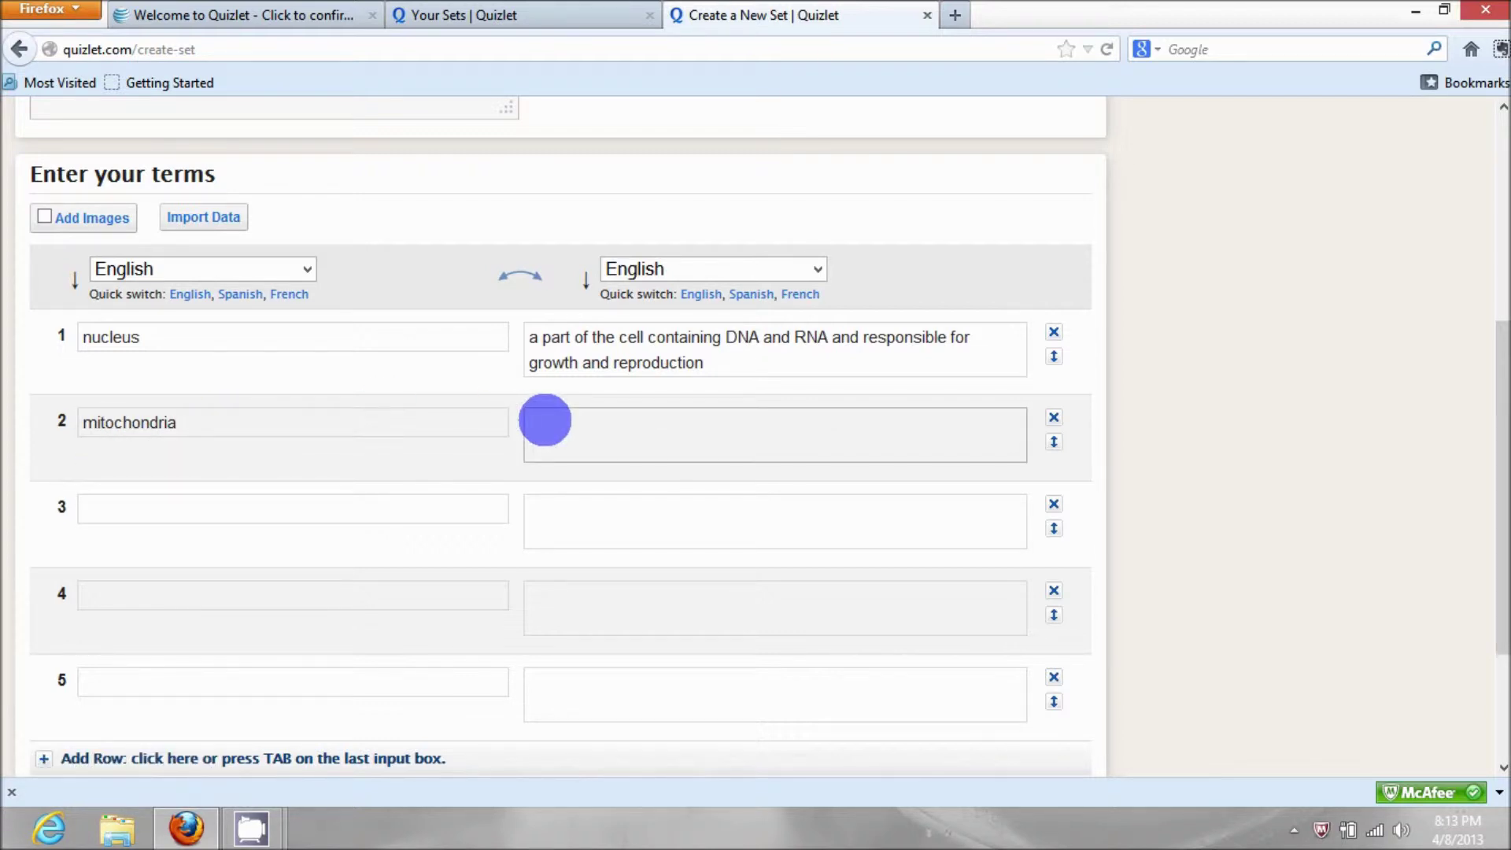
{"action": "type", "text": "the power plant of the cell; it uses glucose to convert ADP to ATP"}
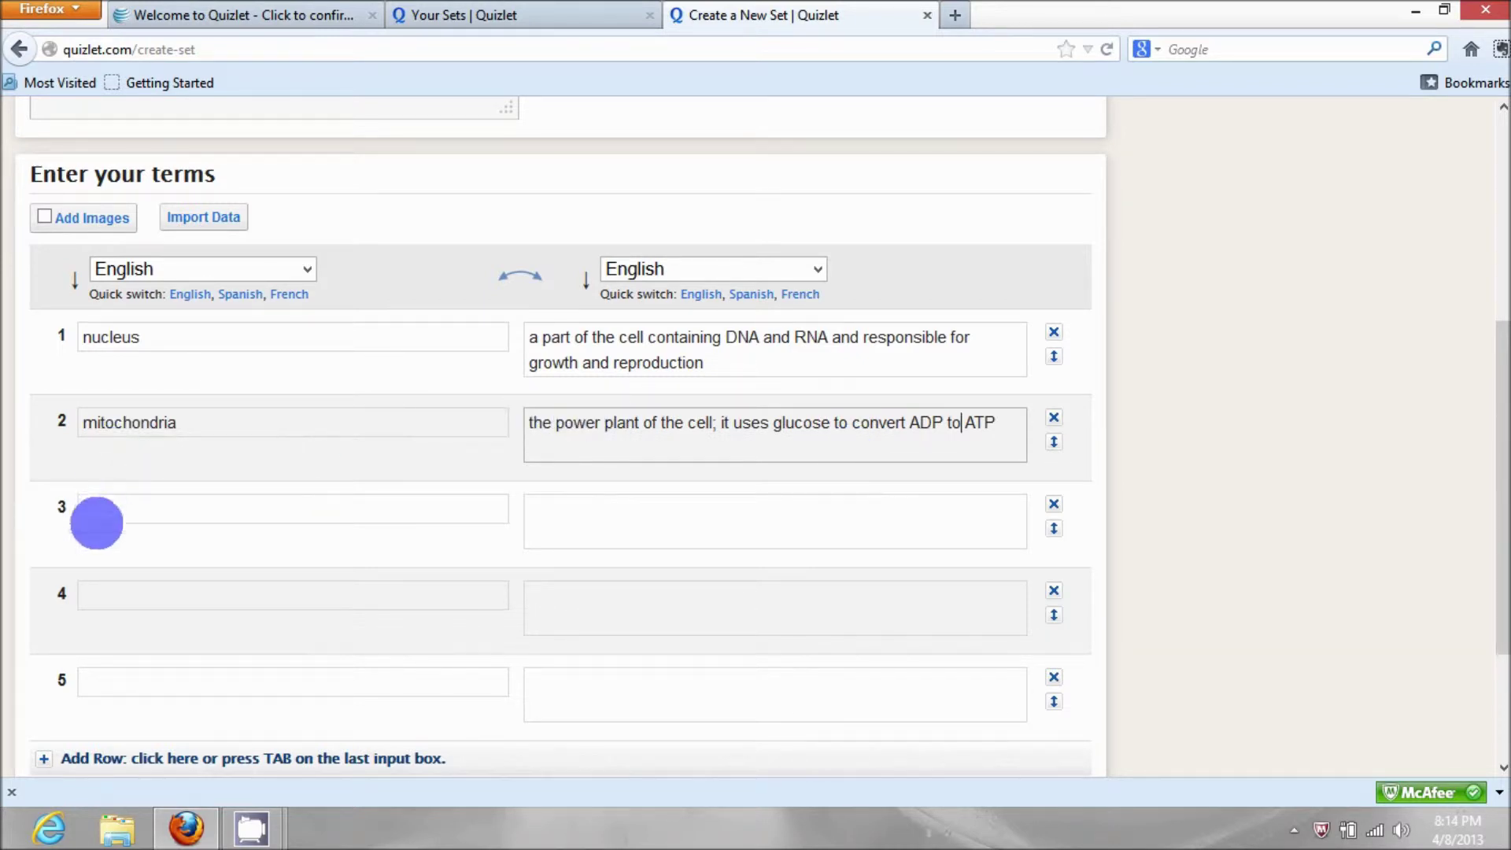
{"action": "left_click", "coordinate": [108, 508]}
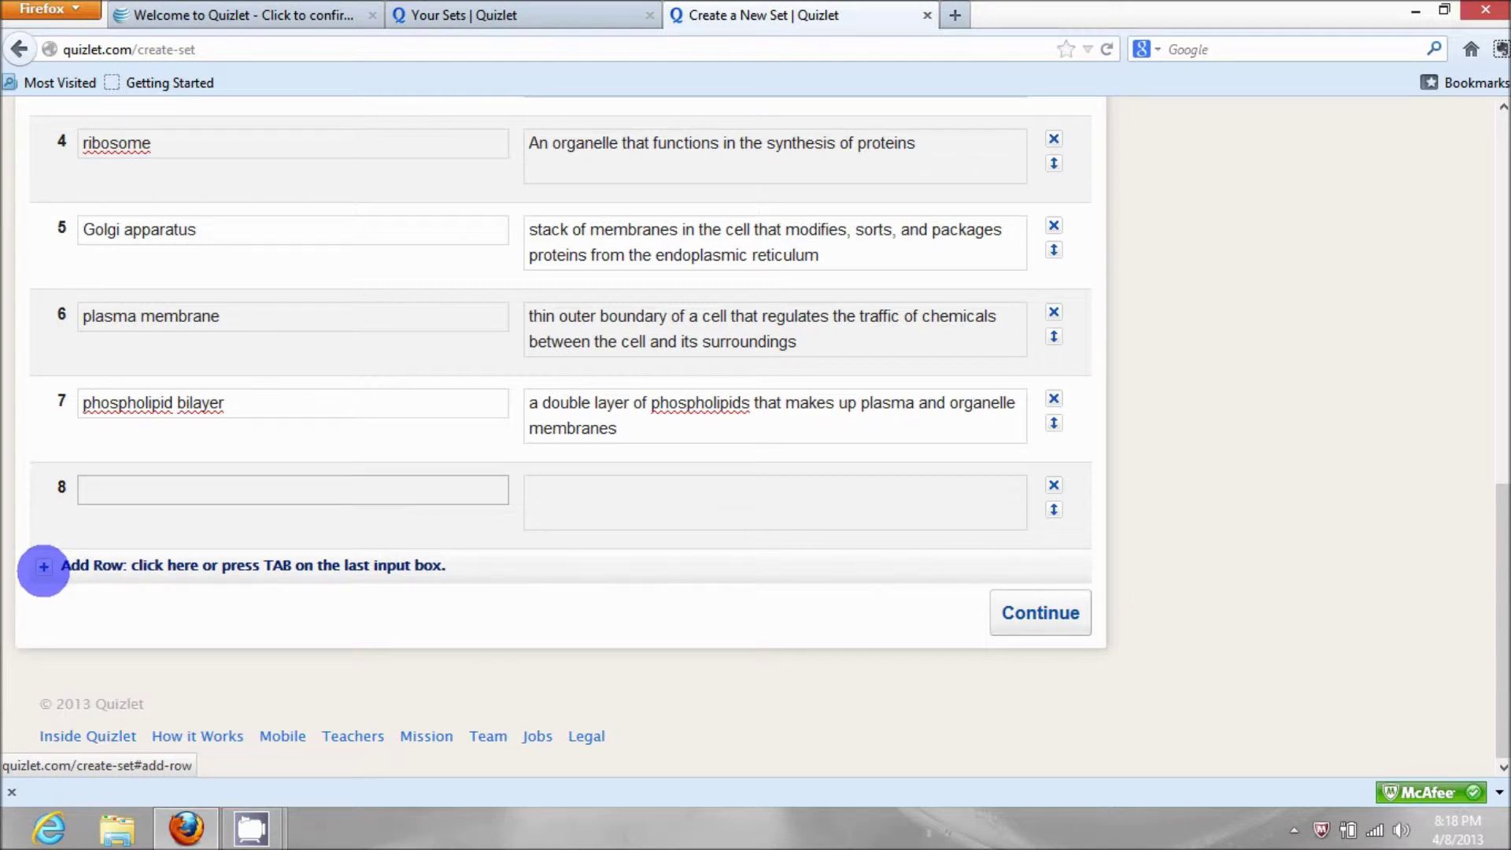
{"action": "left_click", "coordinate": [43, 567]}
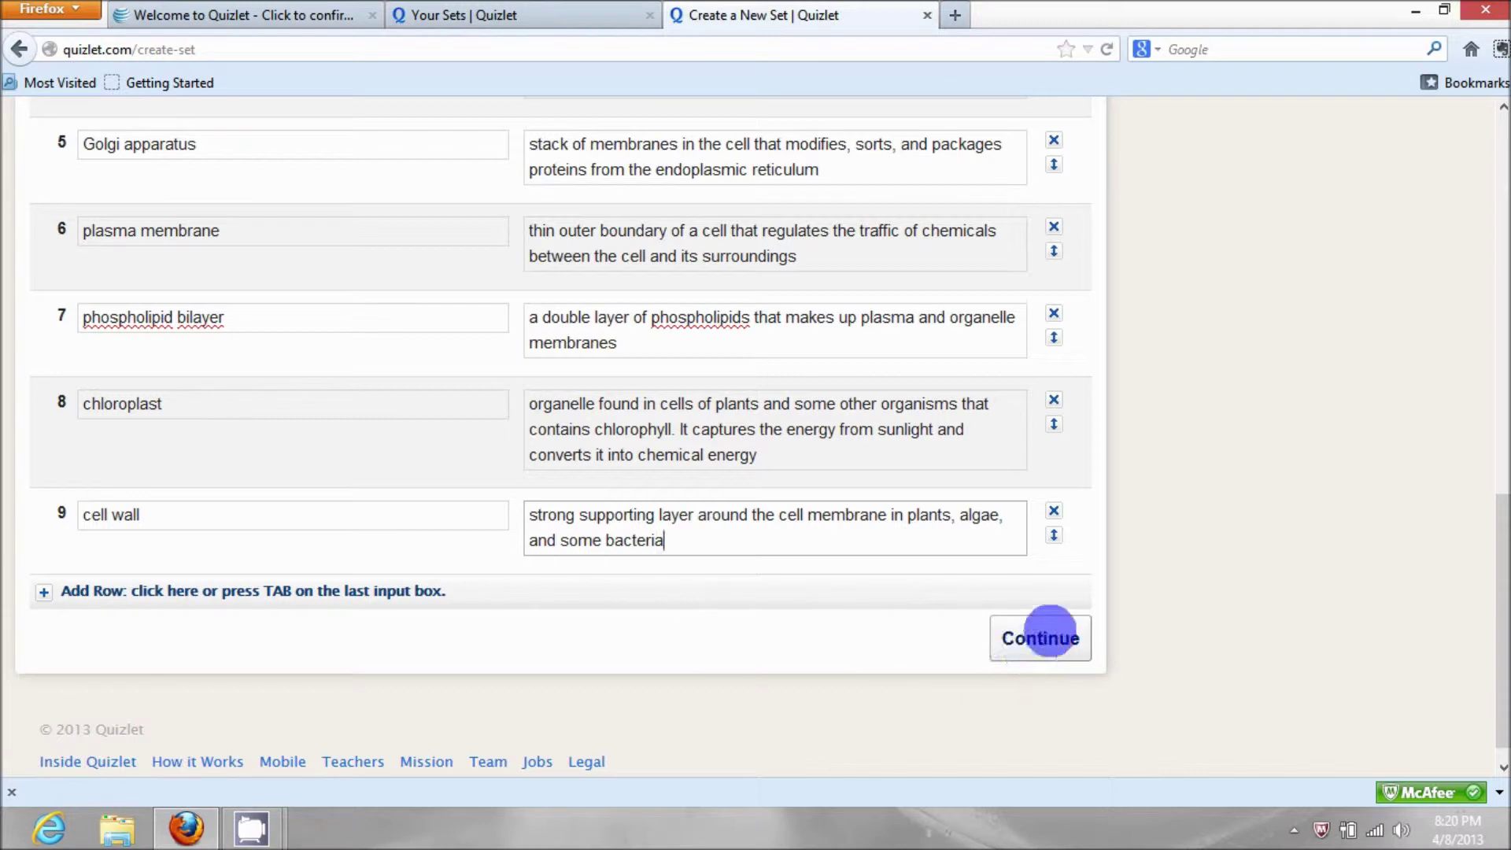
Step: Save the set by signing in with an existing account, declining Firefox's password prompt
{"action": "left_click", "coordinate": [1039, 628]}
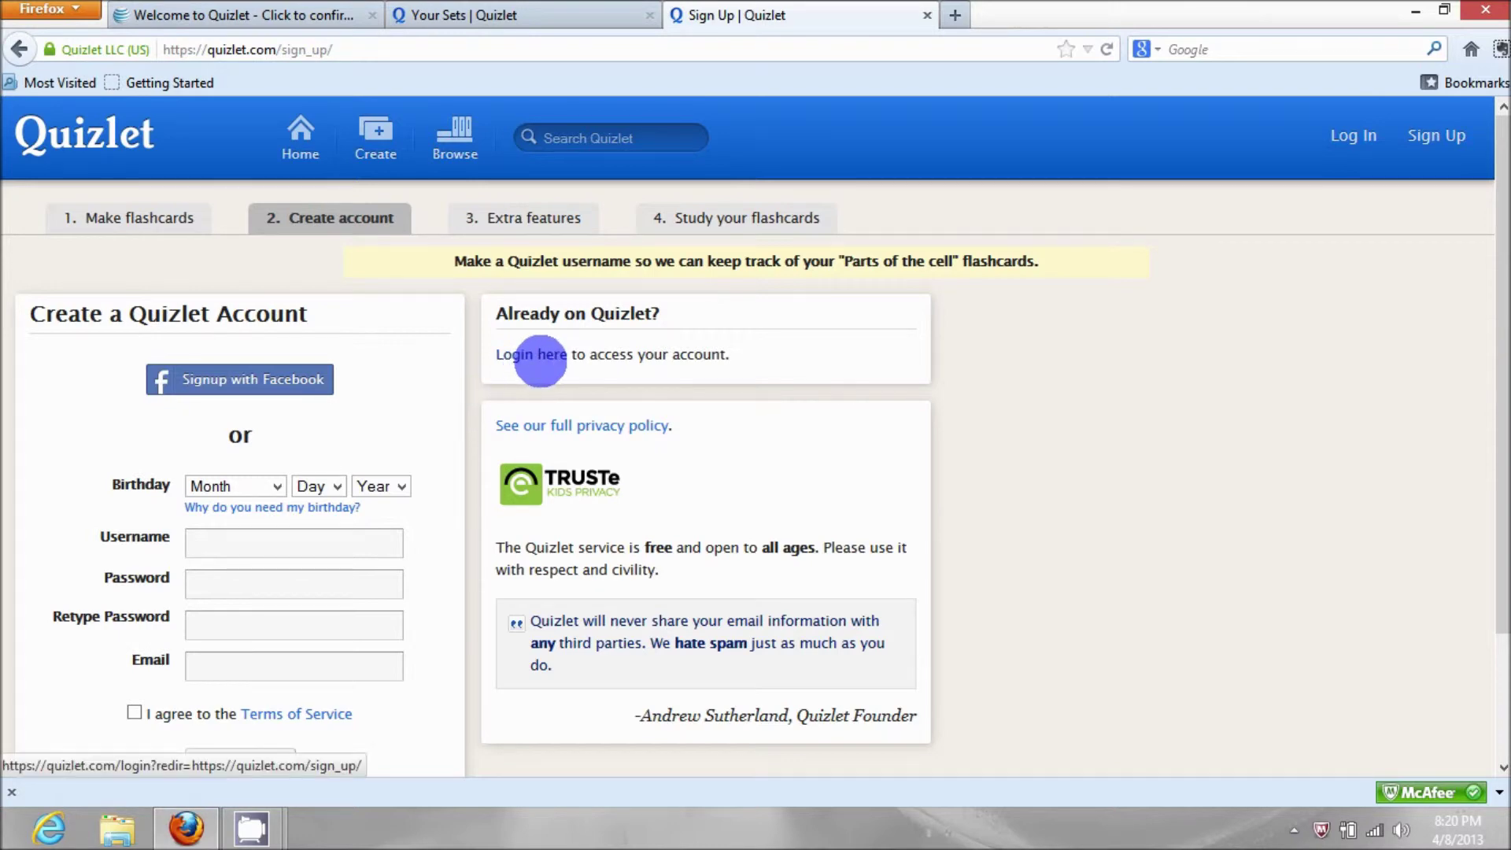
{"action": "left_click", "coordinate": [541, 355]}
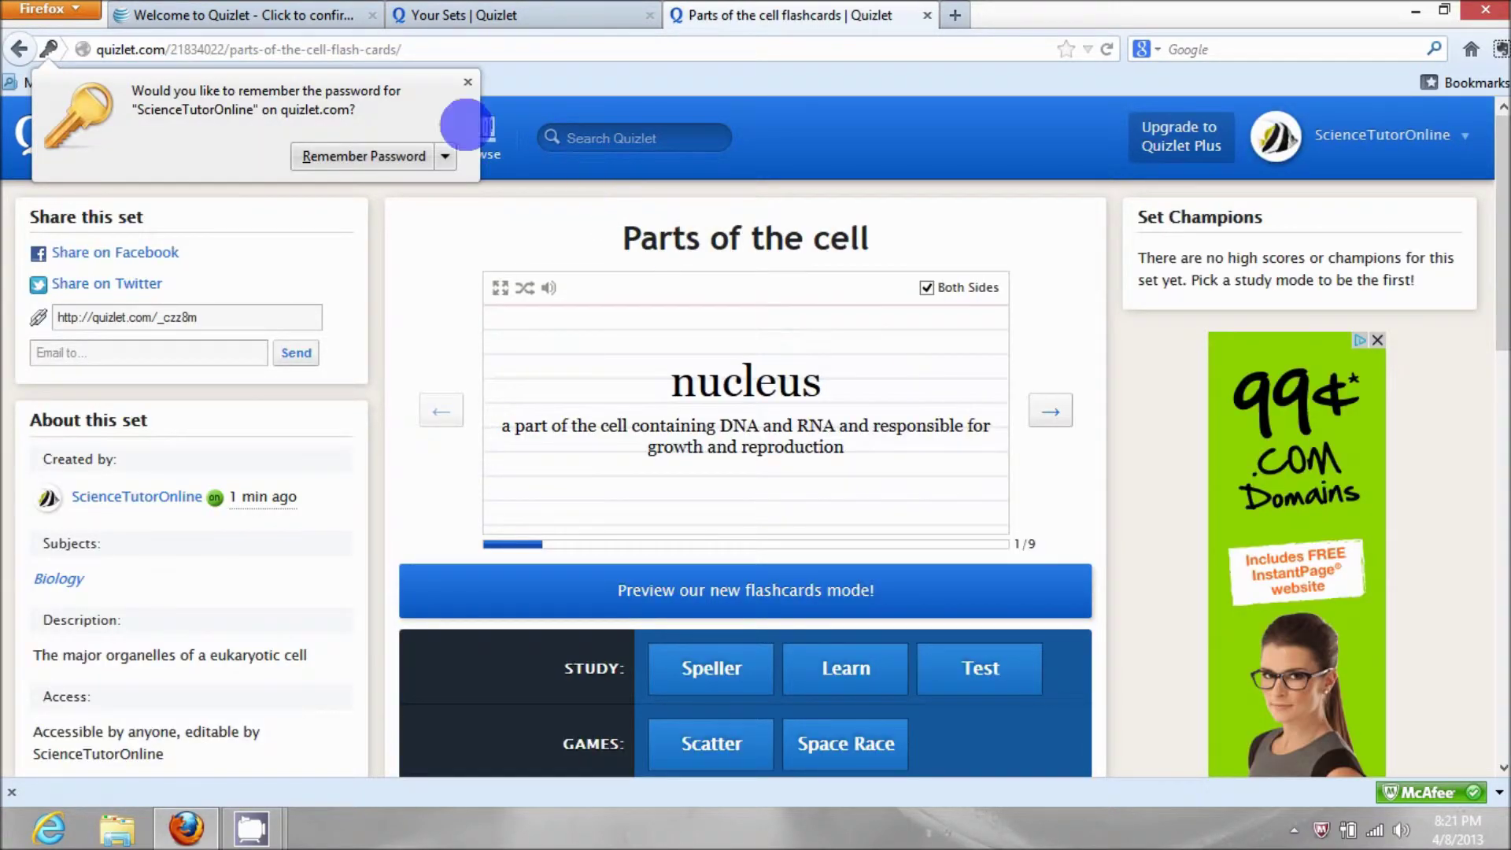
{"action": "left_click", "coordinate": [468, 83]}
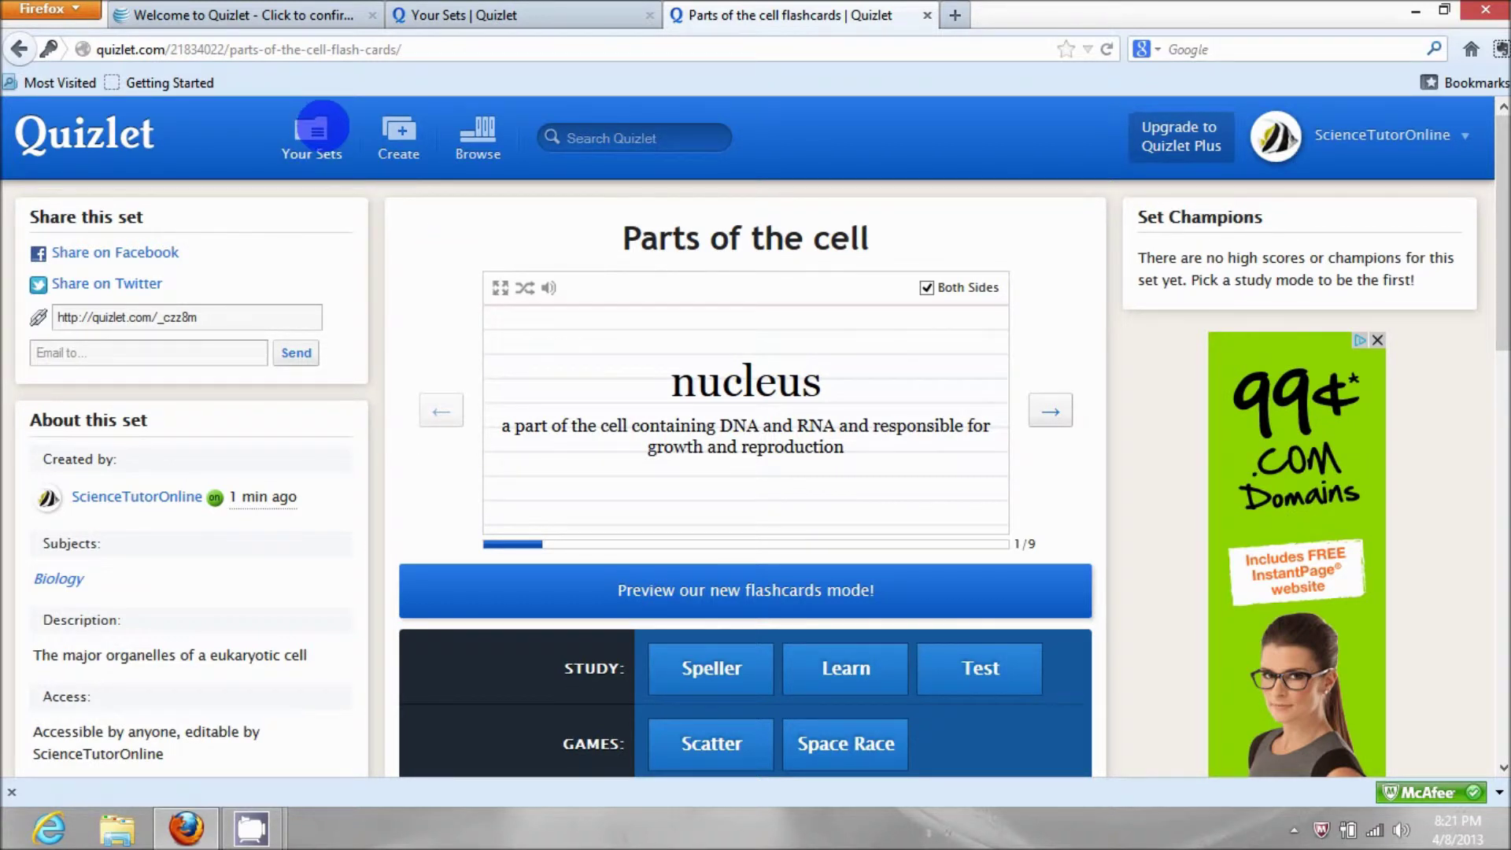
Step: Open the Parts of the cell set, show one side per card, and flip the first card
{"action": "left_click", "coordinate": [317, 130]}
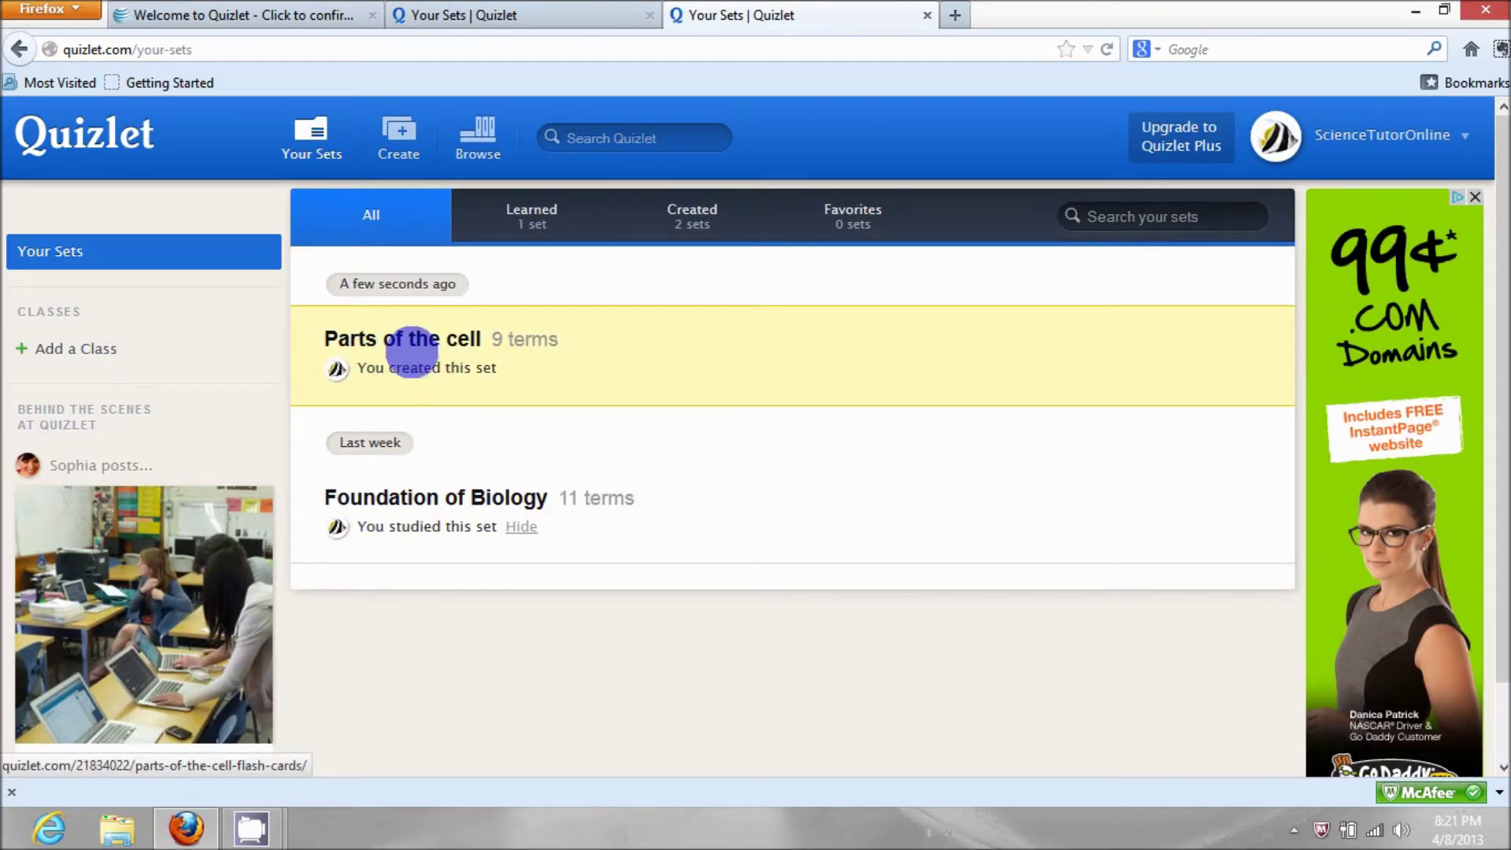
{"action": "left_click", "coordinate": [408, 340]}
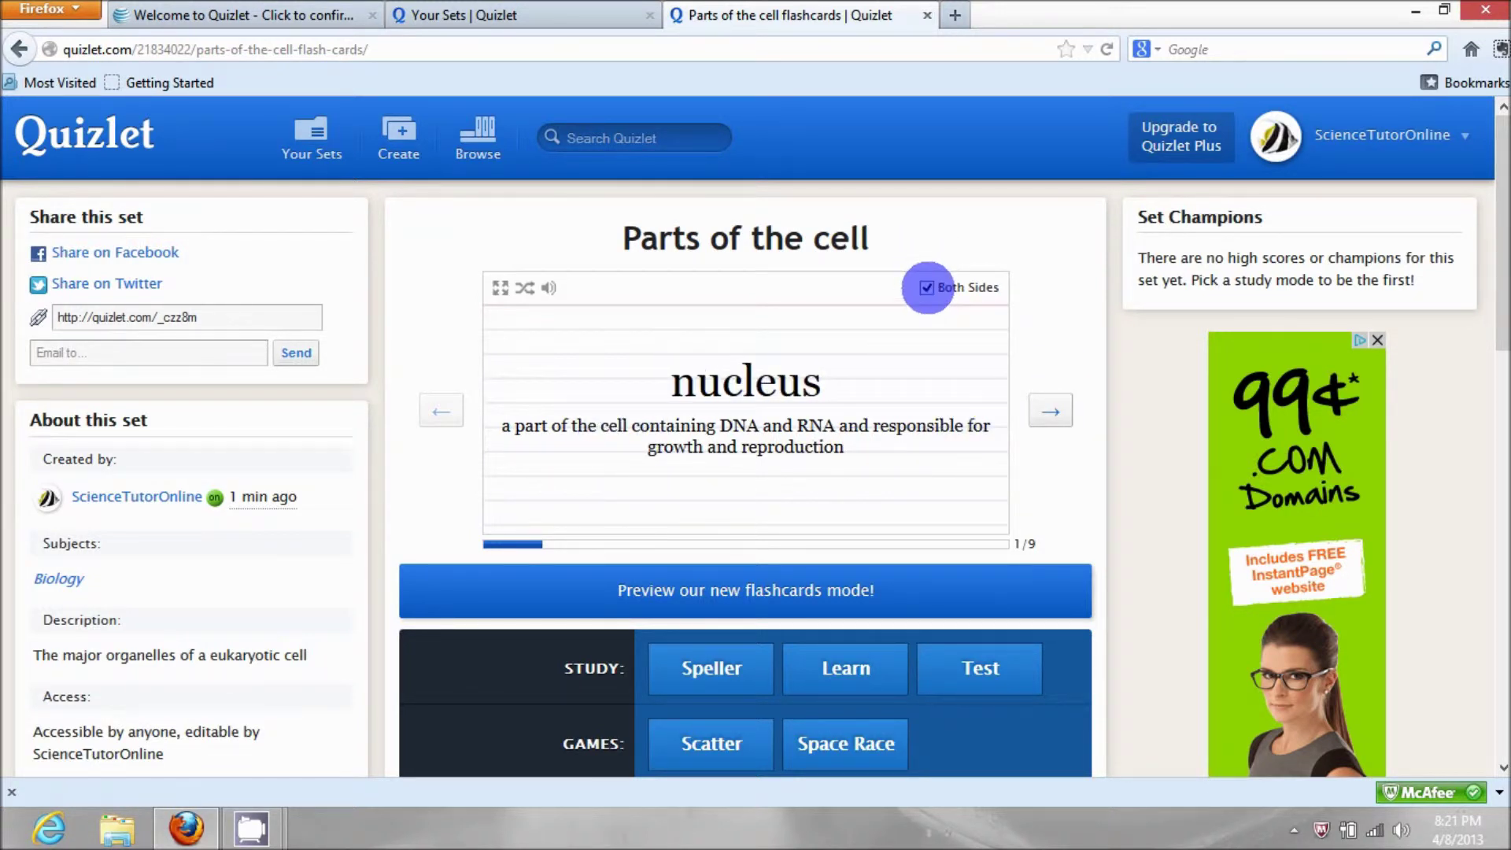
{"action": "left_click", "coordinate": [928, 287]}
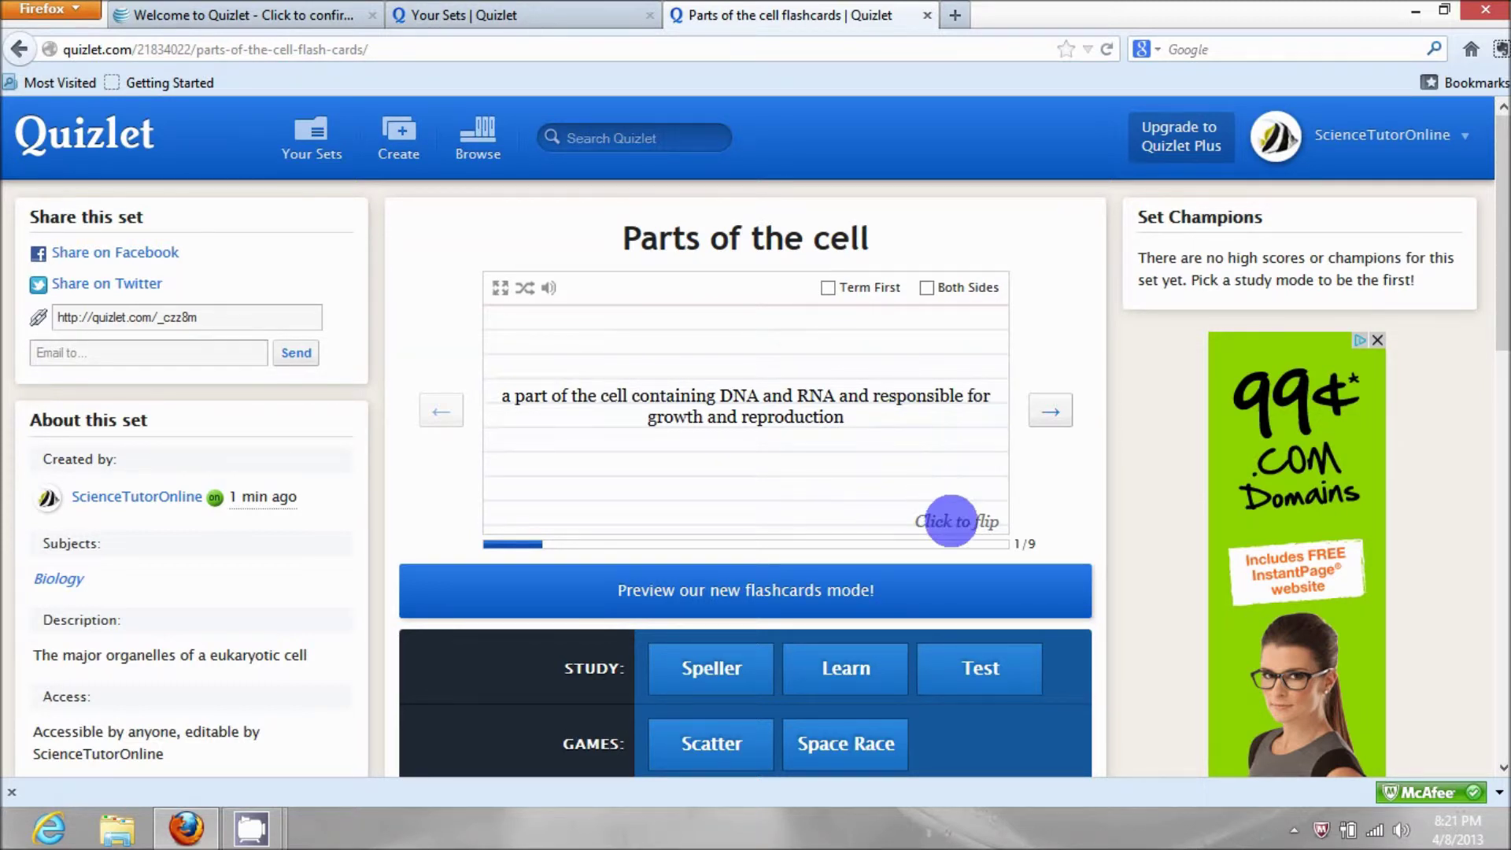
{"action": "left_click", "coordinate": [953, 520]}
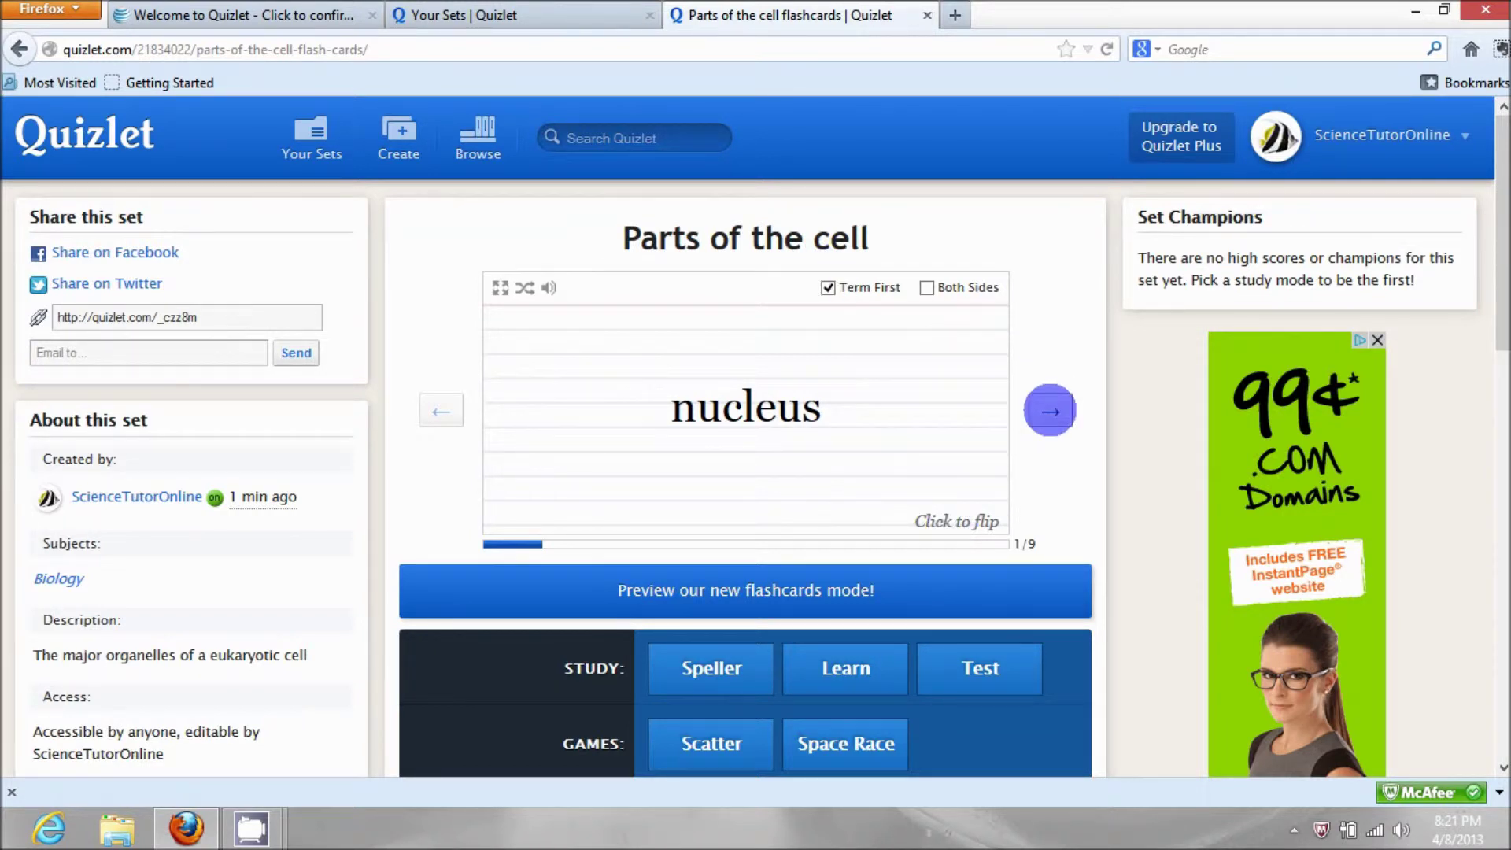
Step: Advance to card 2 of 9 and switch the flashcards to show definitions first
{"action": "left_click", "coordinate": [1050, 410]}
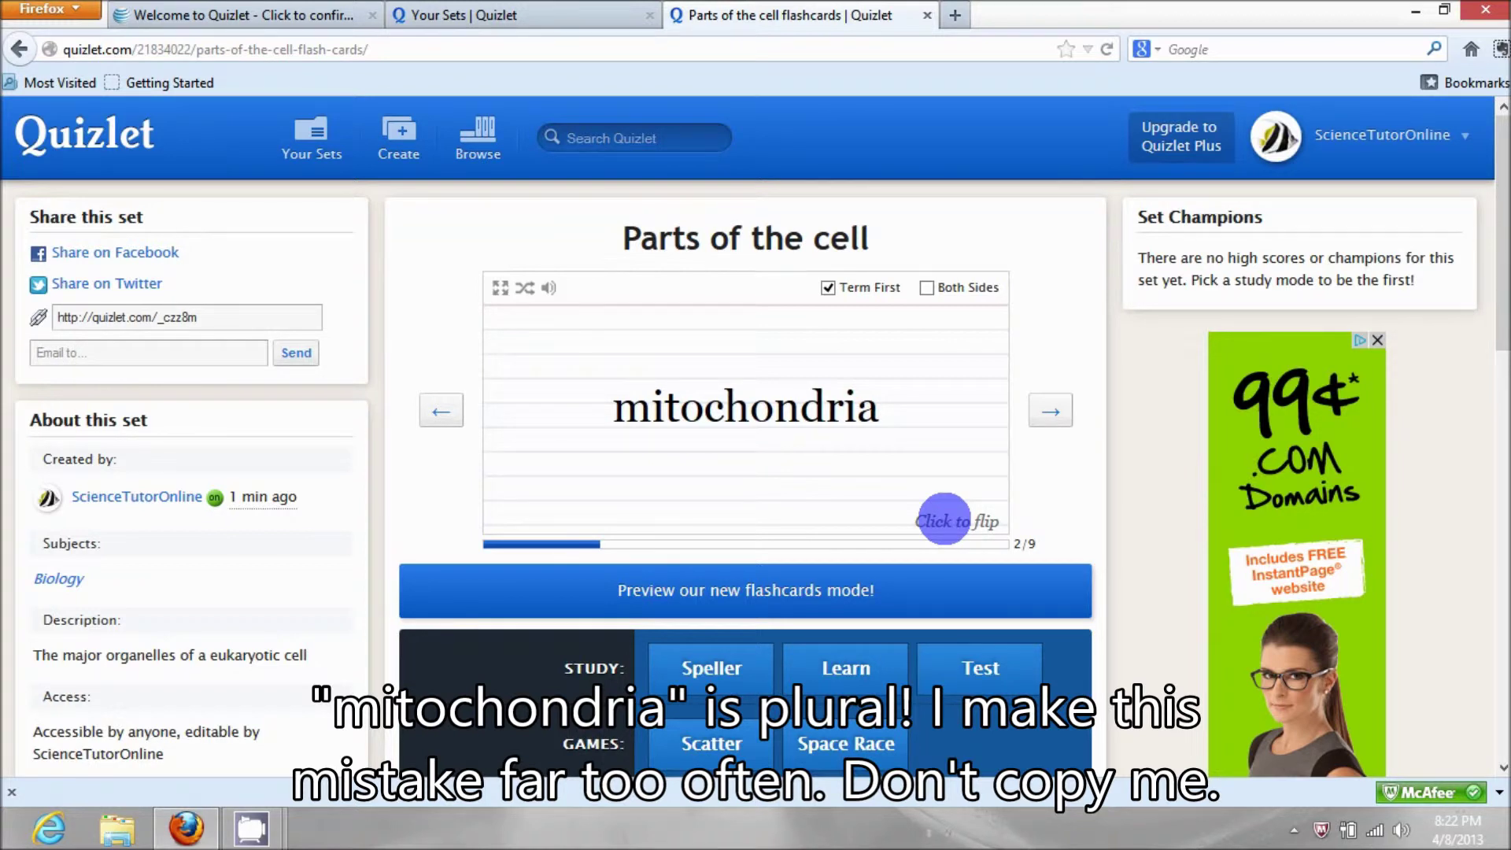
{"action": "left_click", "coordinate": [943, 518]}
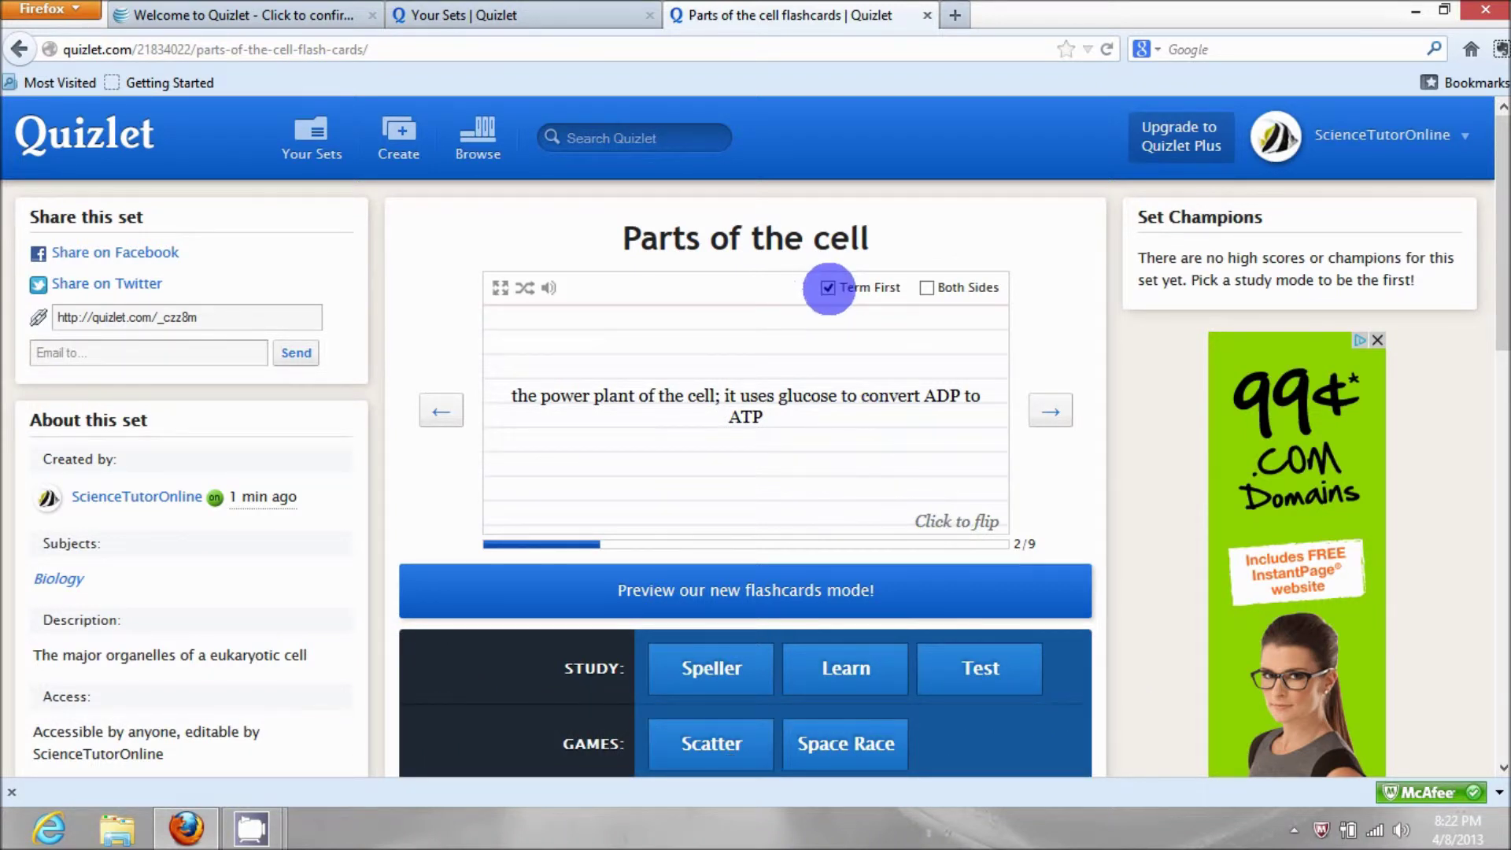
{"action": "left_click", "coordinate": [828, 287]}
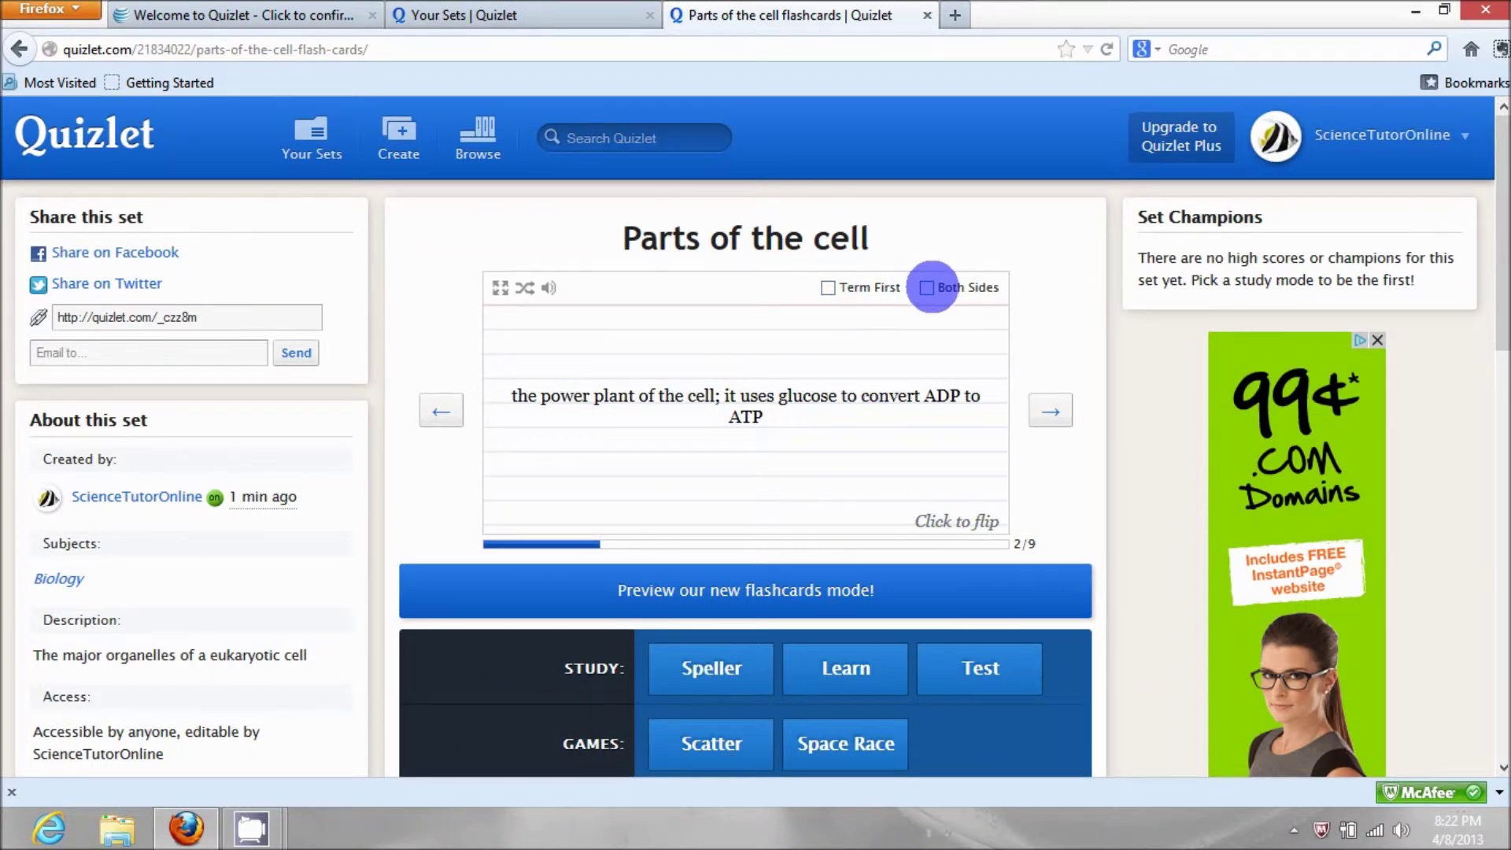
{"action": "left_click", "coordinate": [928, 287]}
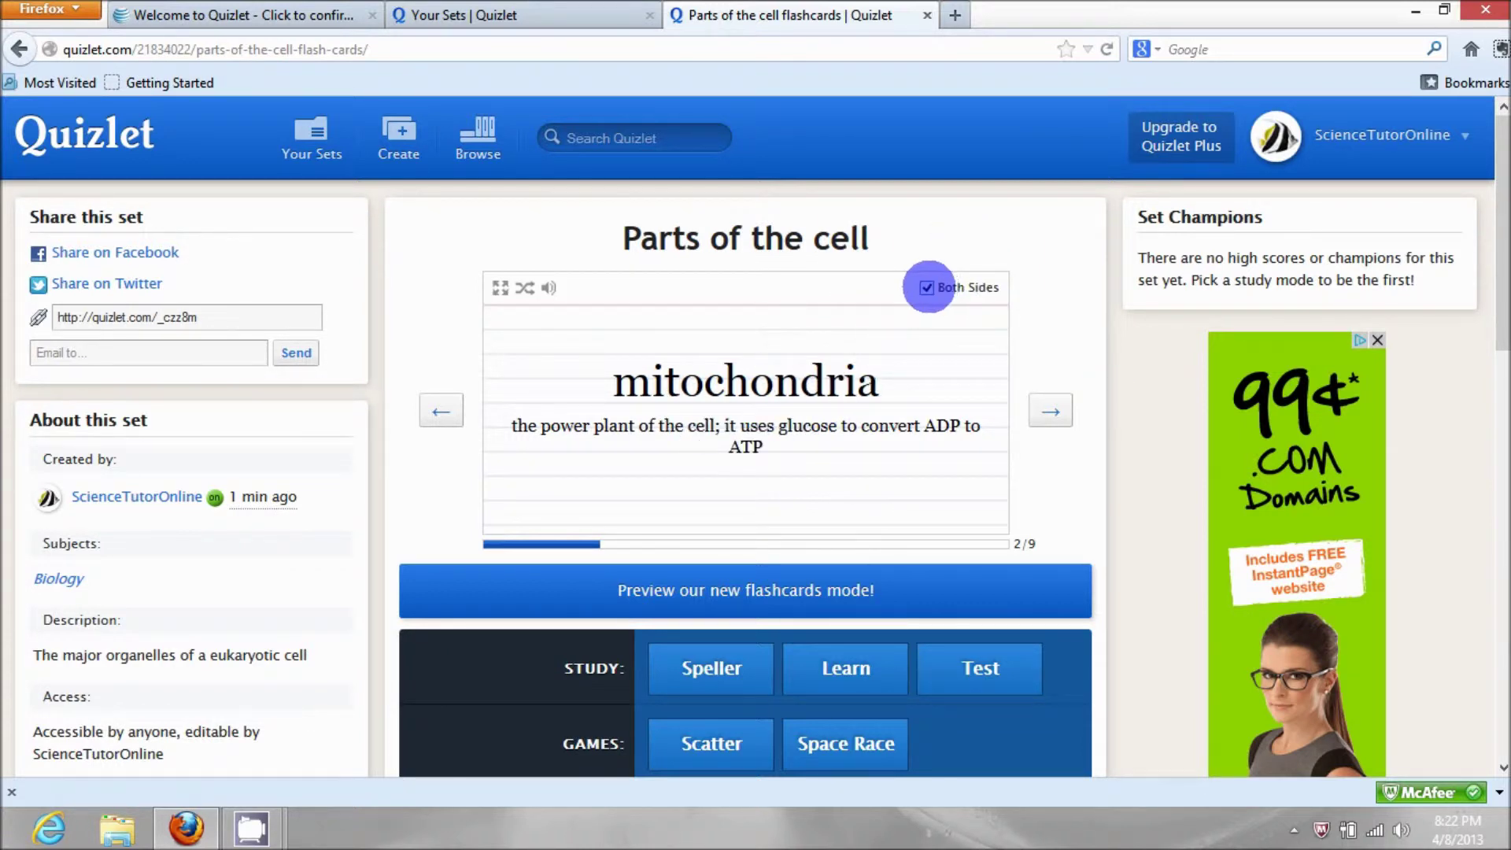
{"action": "left_click", "coordinate": [928, 287]}
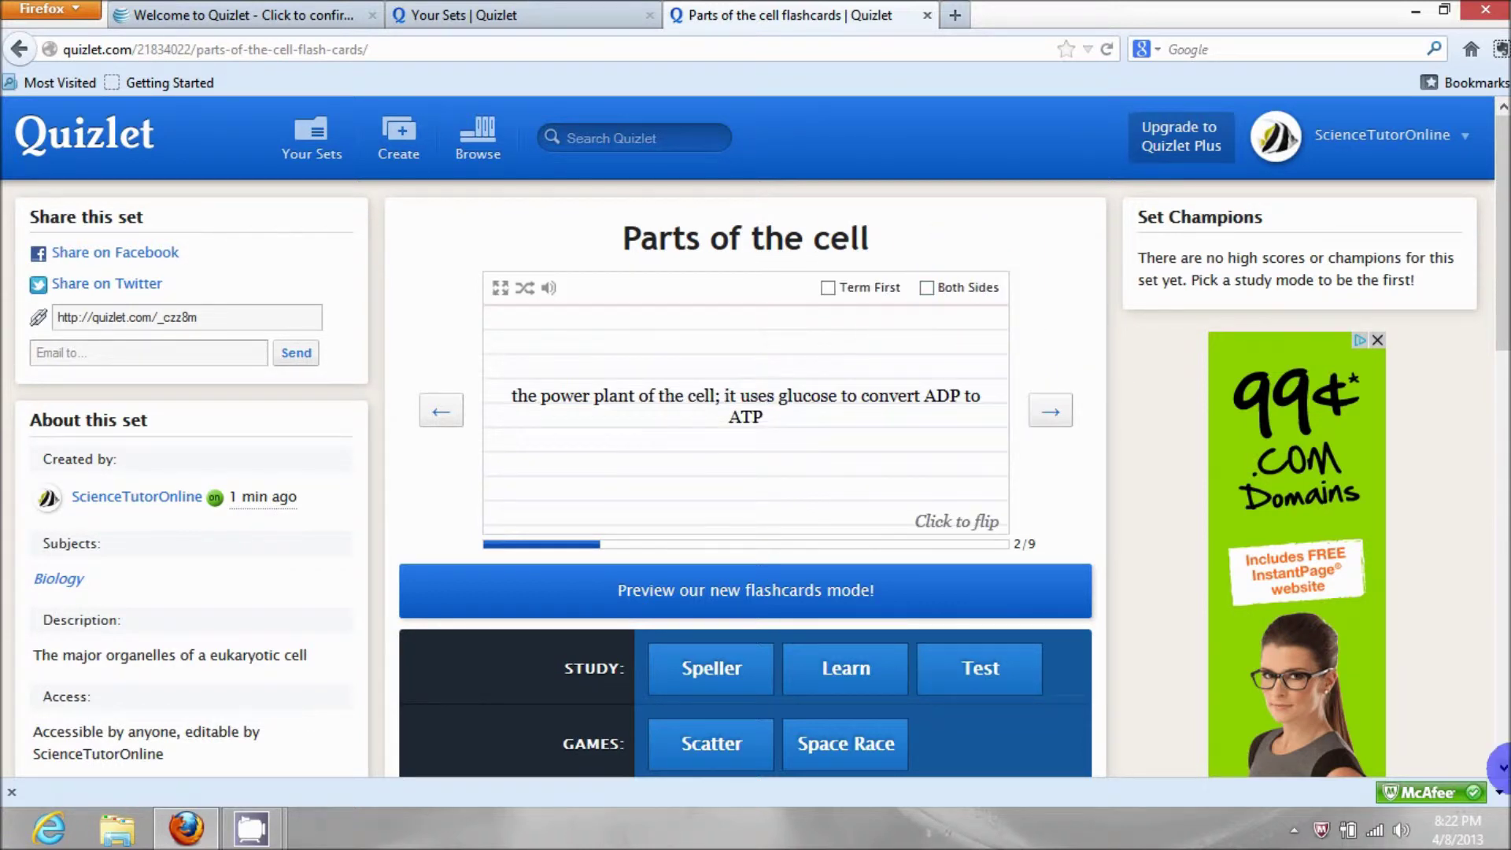
{"action": "scroll", "coordinate": [1499, 765], "scroll_direction": "down", "scroll_amount": 3}
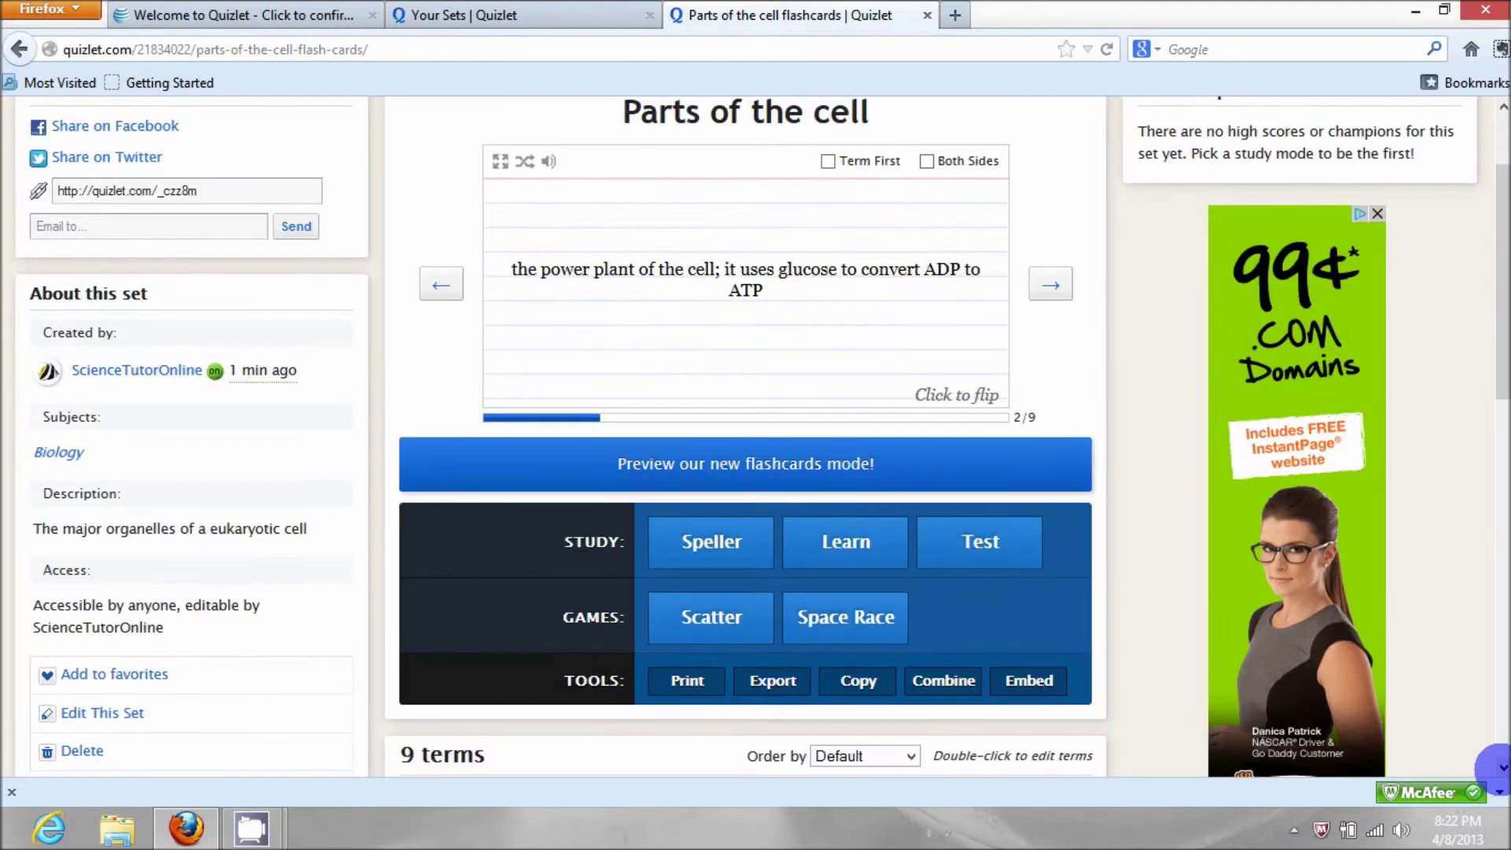
{"action": "scroll", "coordinate": [1499, 765], "scroll_direction": "down", "scroll_amount": 2}
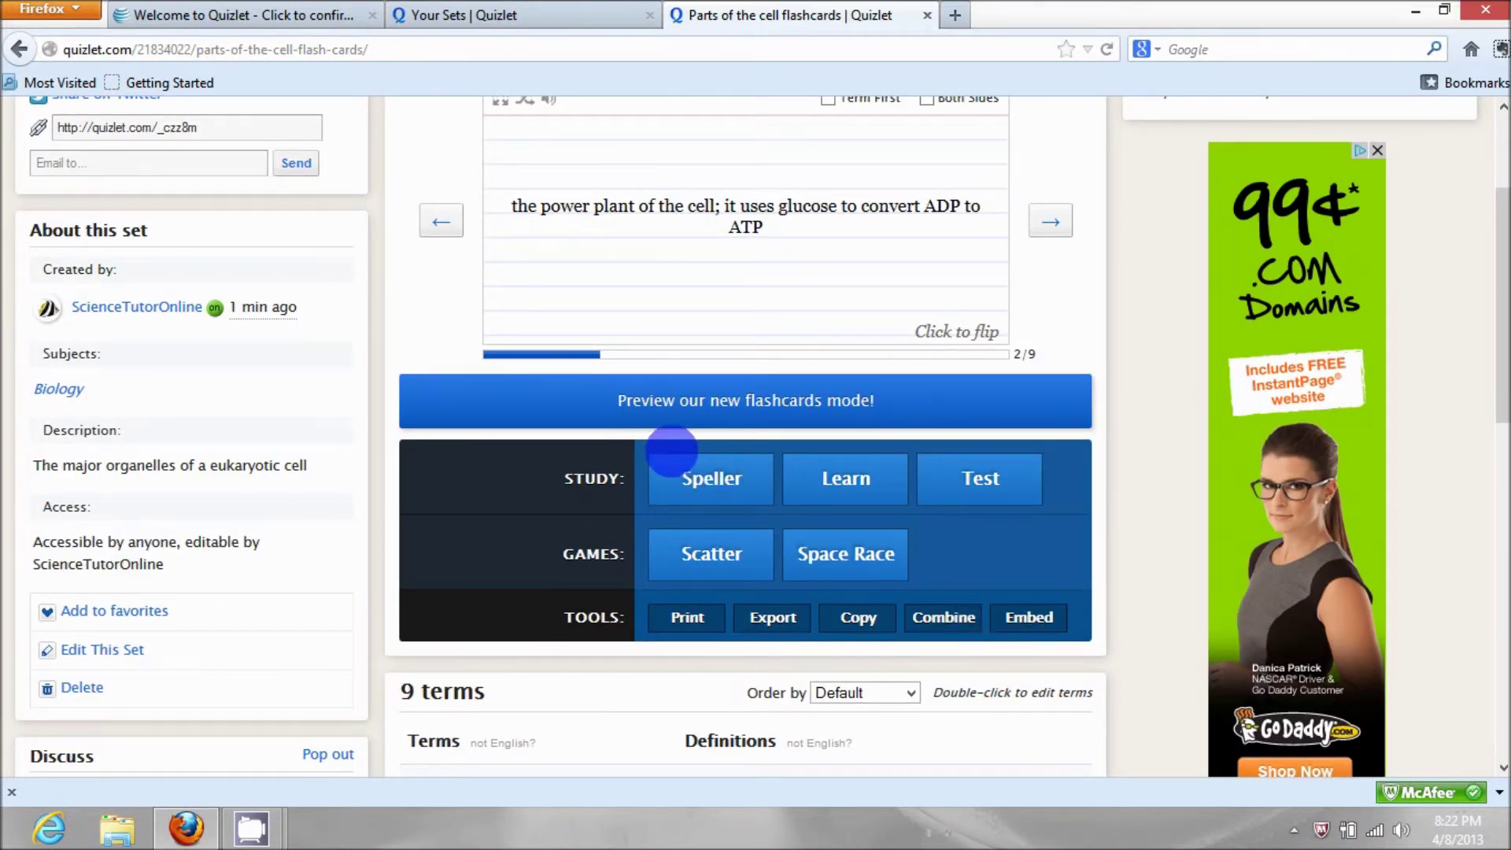
Step: In Speller mode, type 'plasma membrane', replay the audio, then return to the set page
{"action": "left_click", "coordinate": [713, 478]}
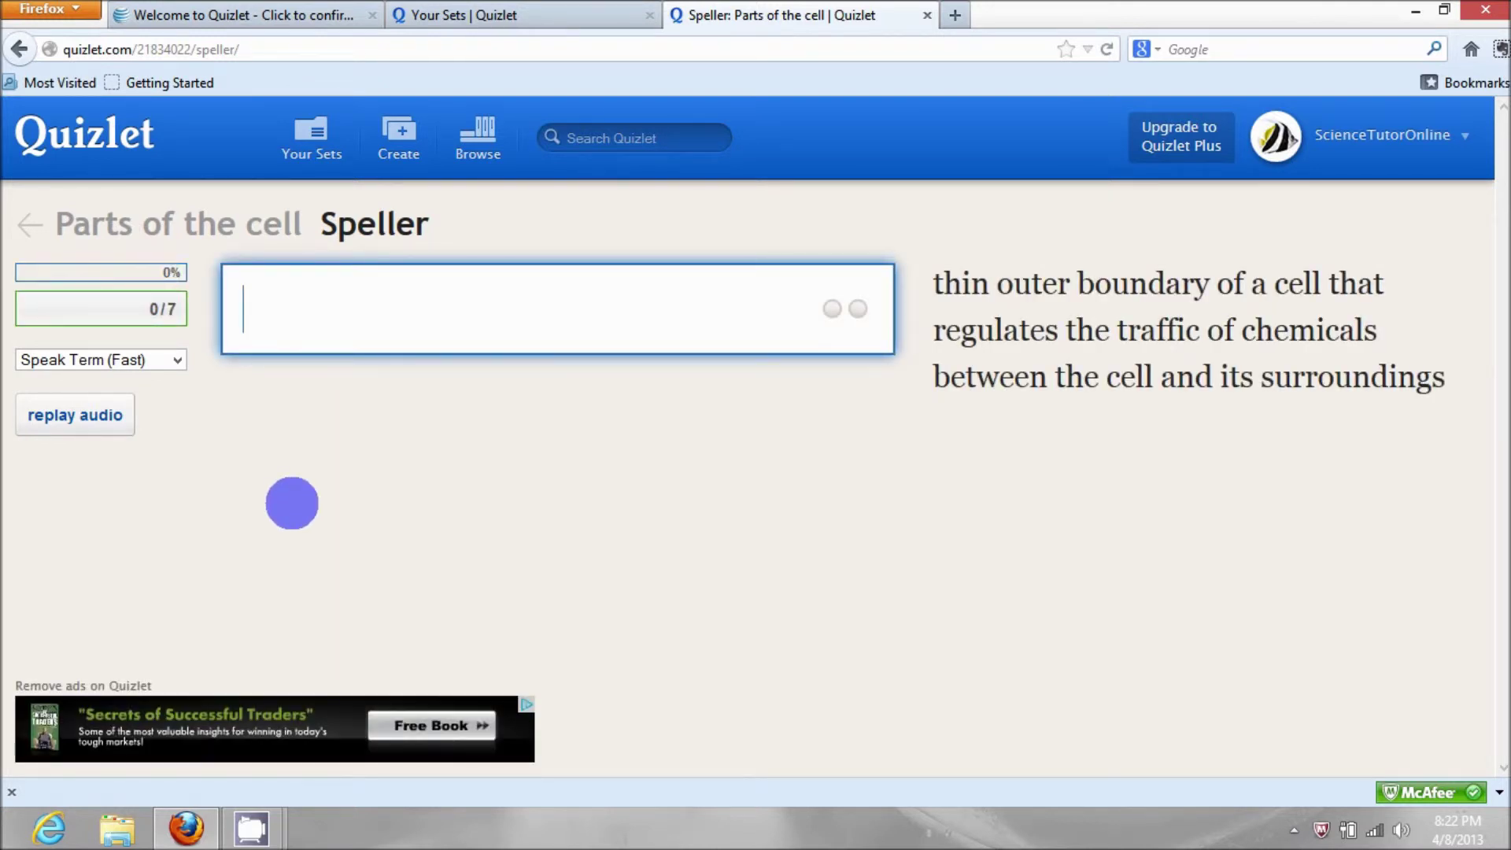
{"action": "type", "text": "plasma"}
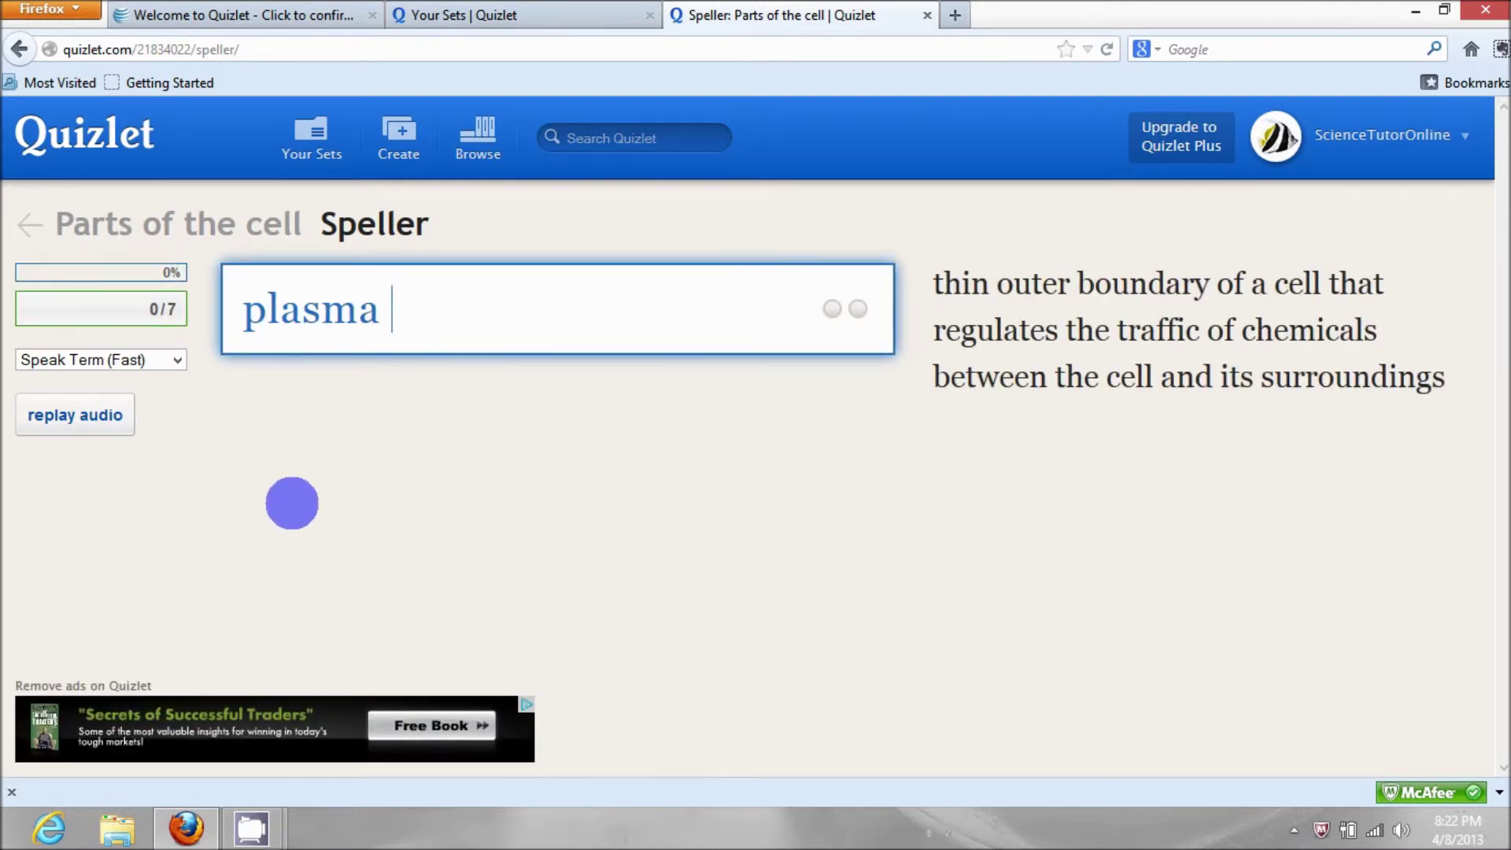
{"action": "type", "text": " membrane"}
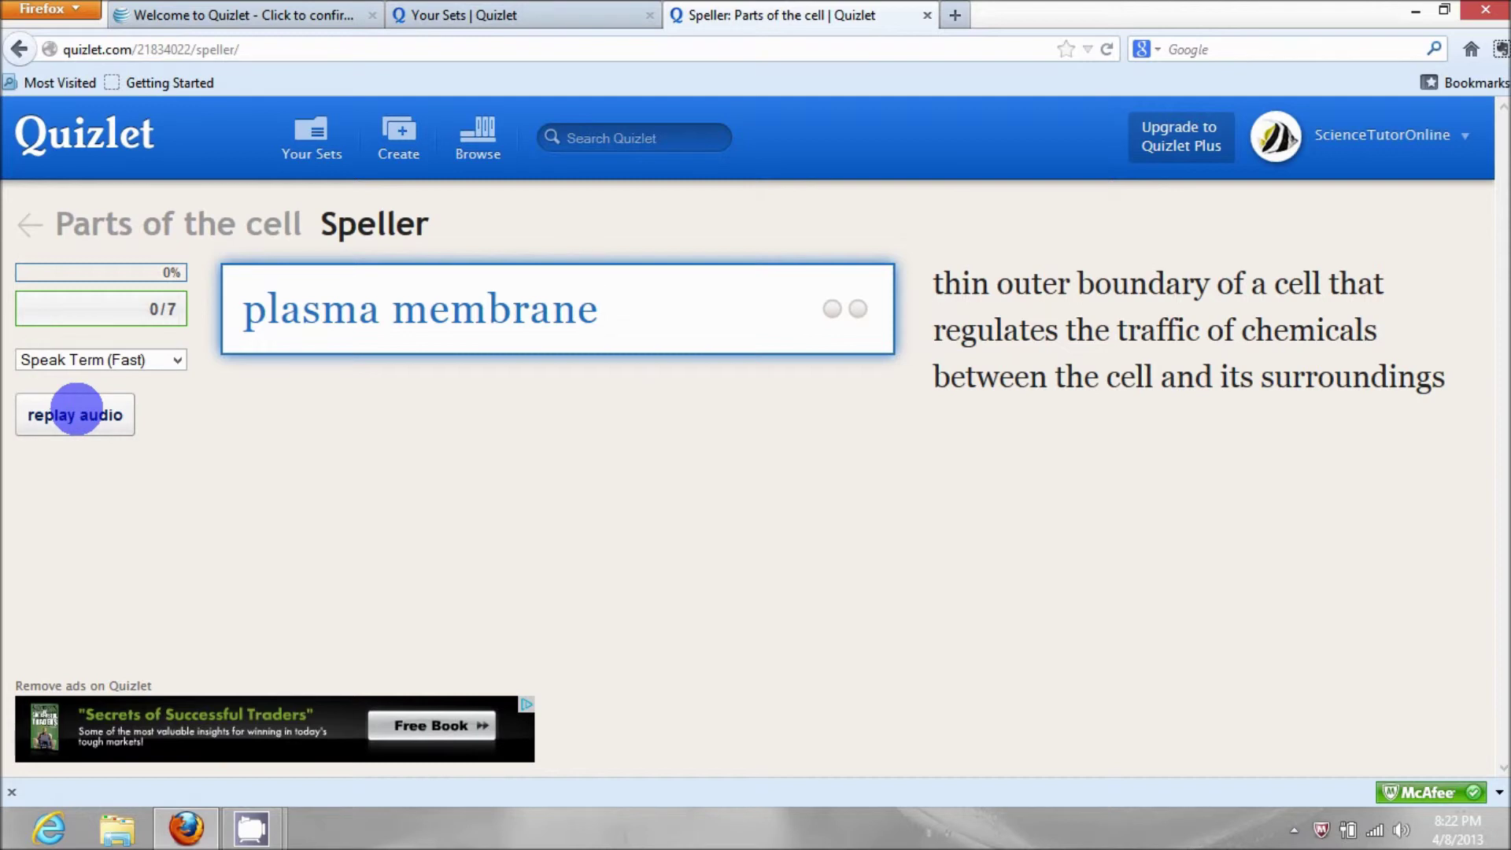
{"action": "left_click", "coordinate": [77, 408]}
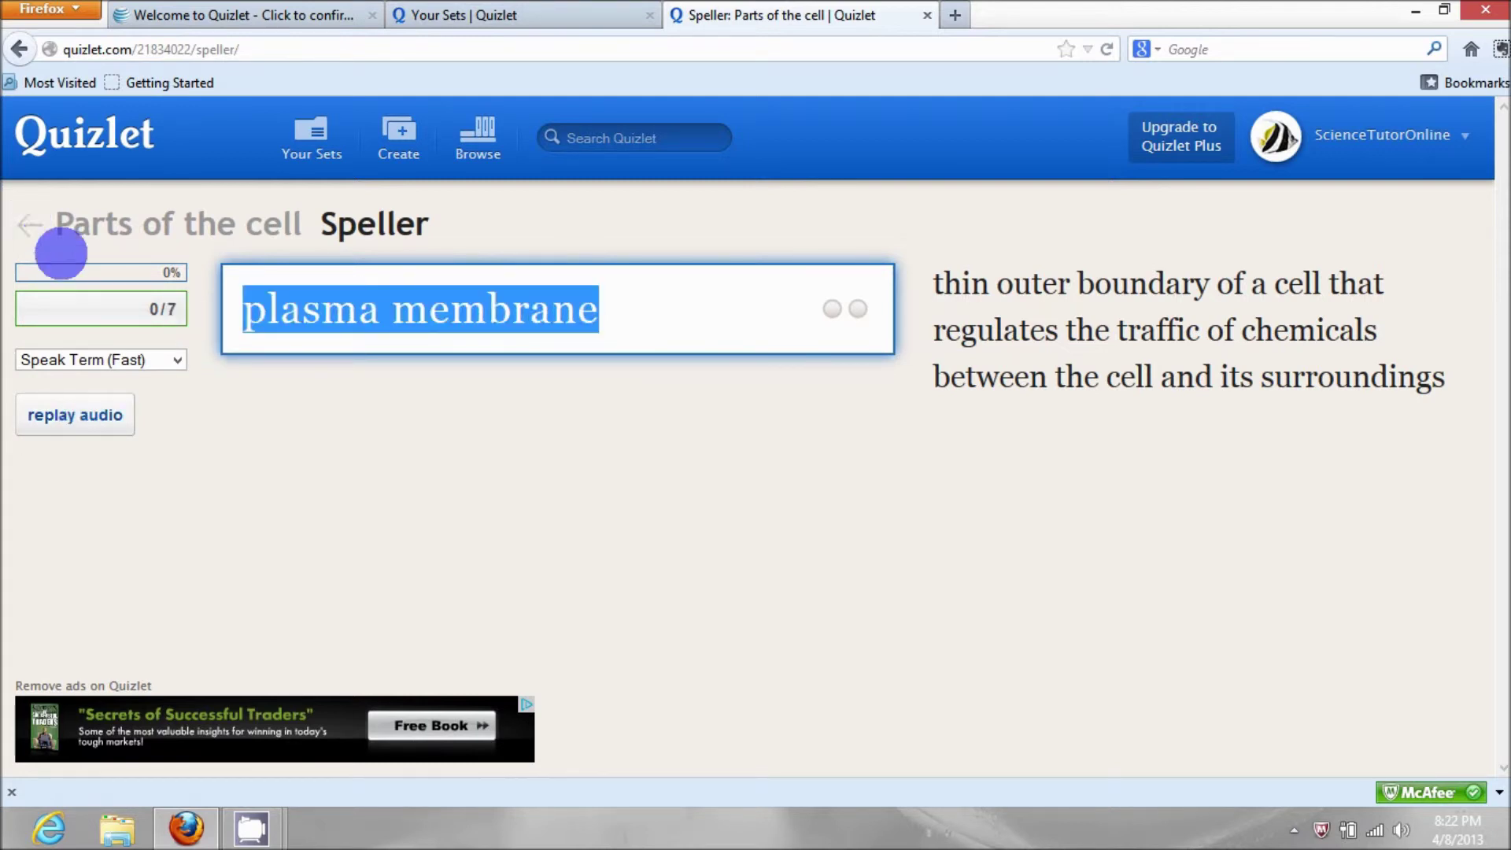
{"action": "left_click", "coordinate": [40, 227]}
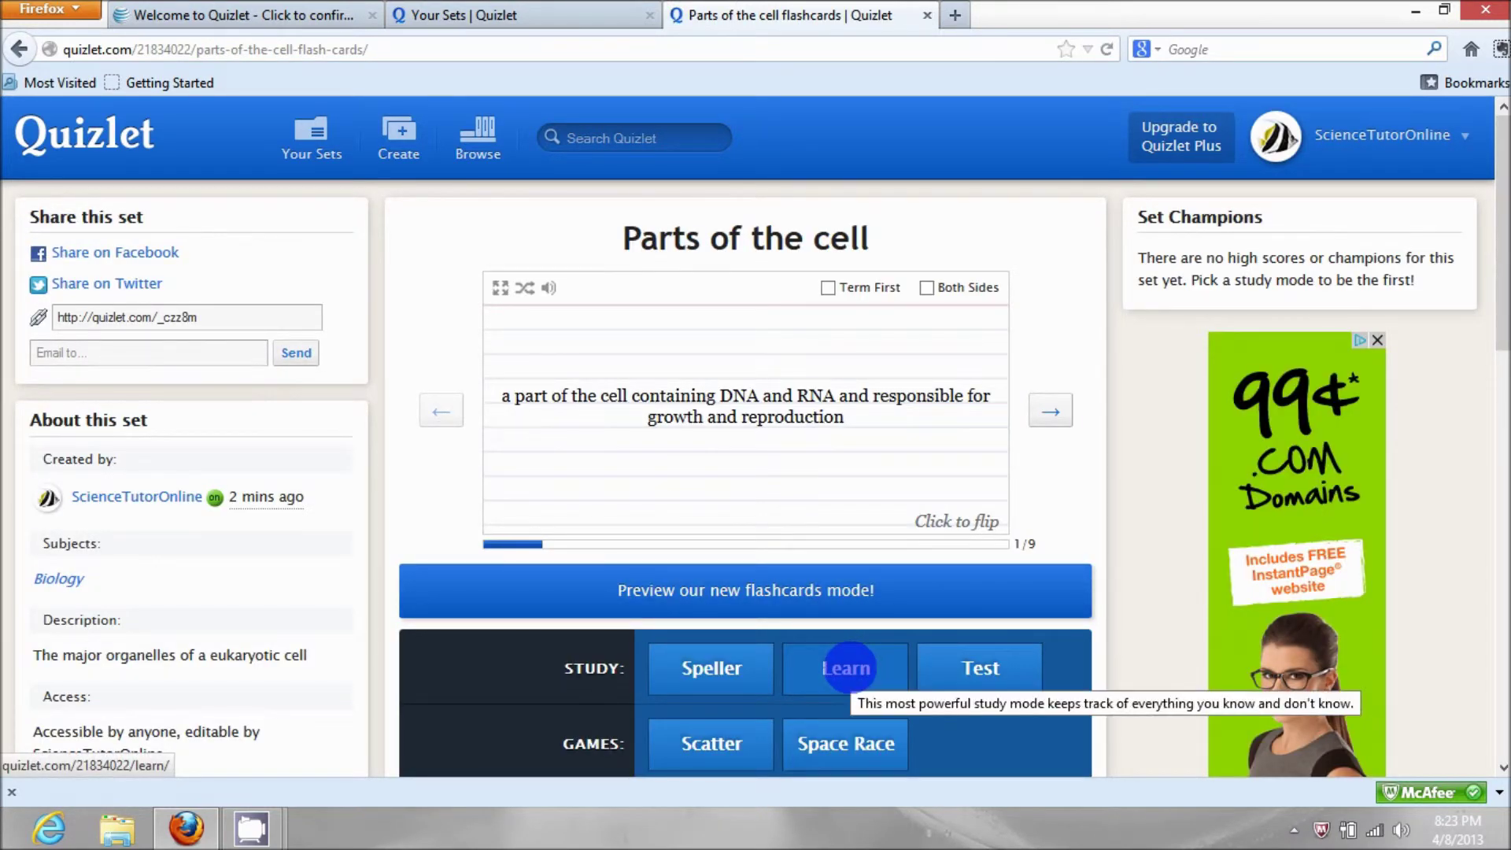
Step: Start Learn mode and answer 'chloroplast' correctly, leaving 8 terms remaining and 1 correct
{"action": "left_click", "coordinate": [849, 668]}
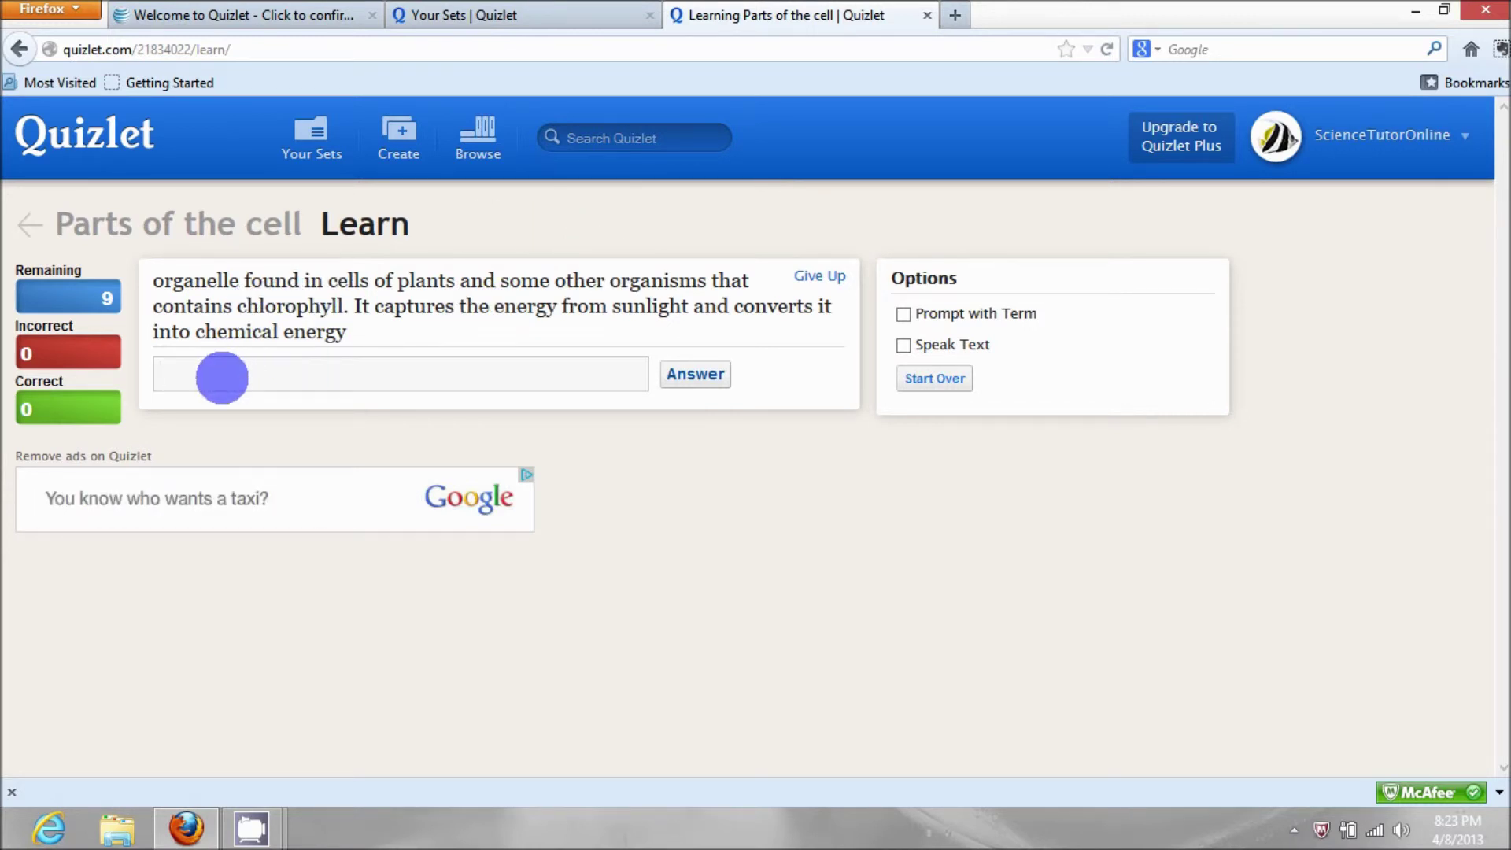
{"action": "type", "text": "oro"}
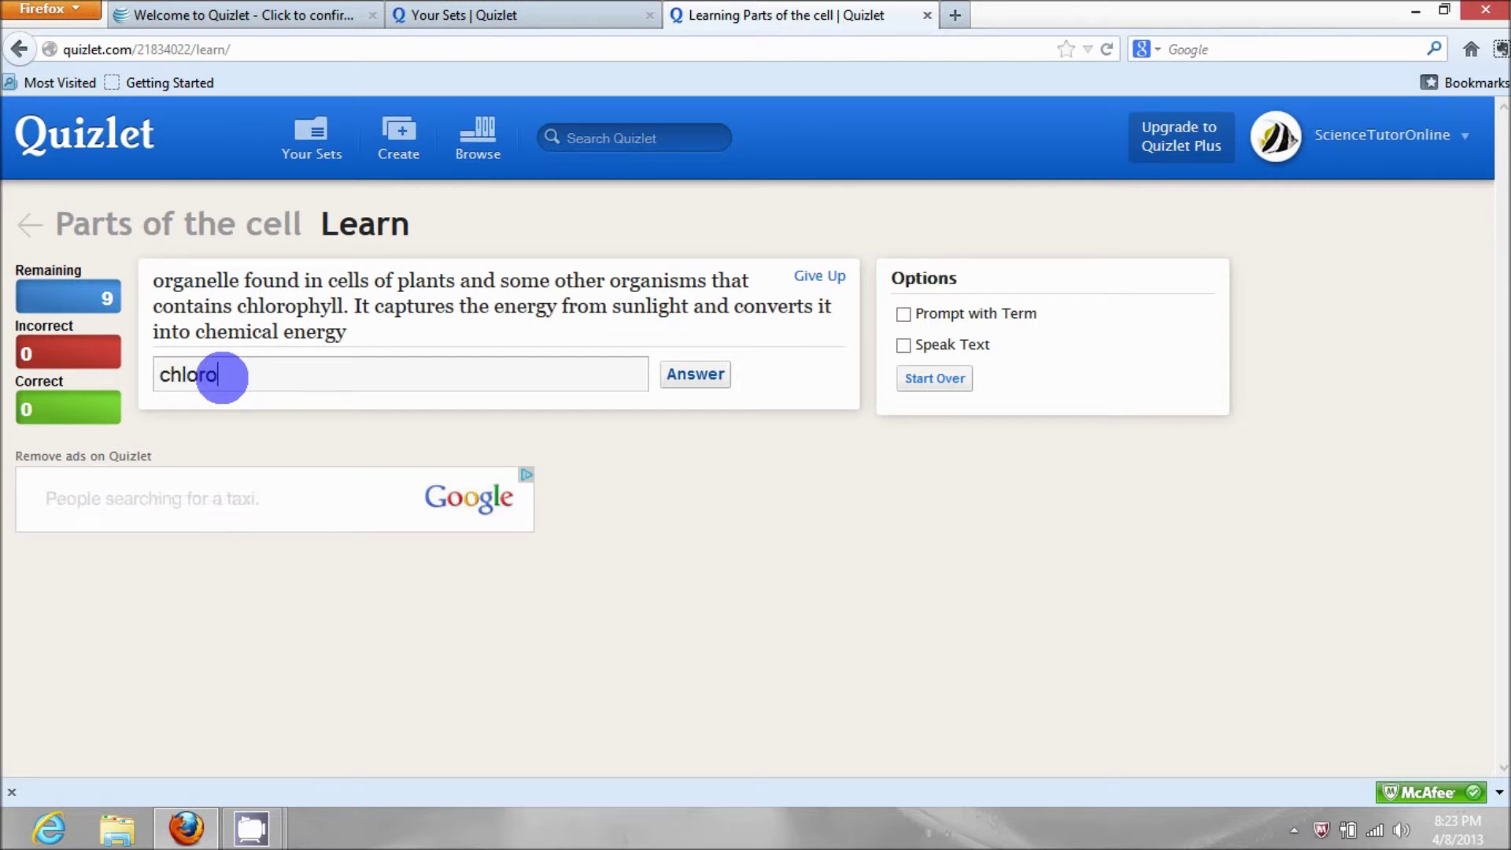
{"action": "type", "text": "plast"}
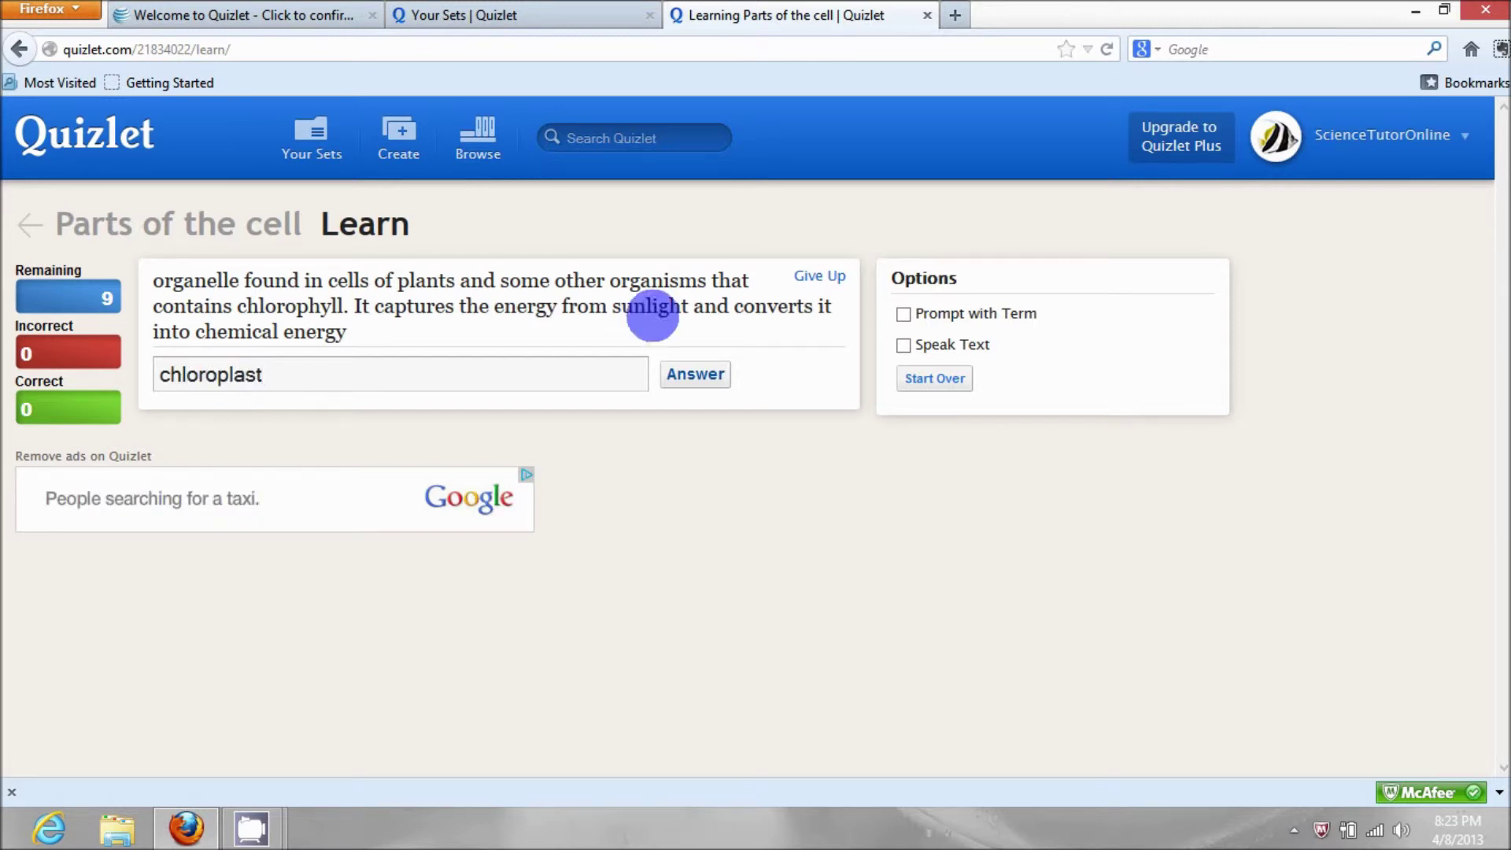
{"action": "left_click", "coordinate": [695, 375]}
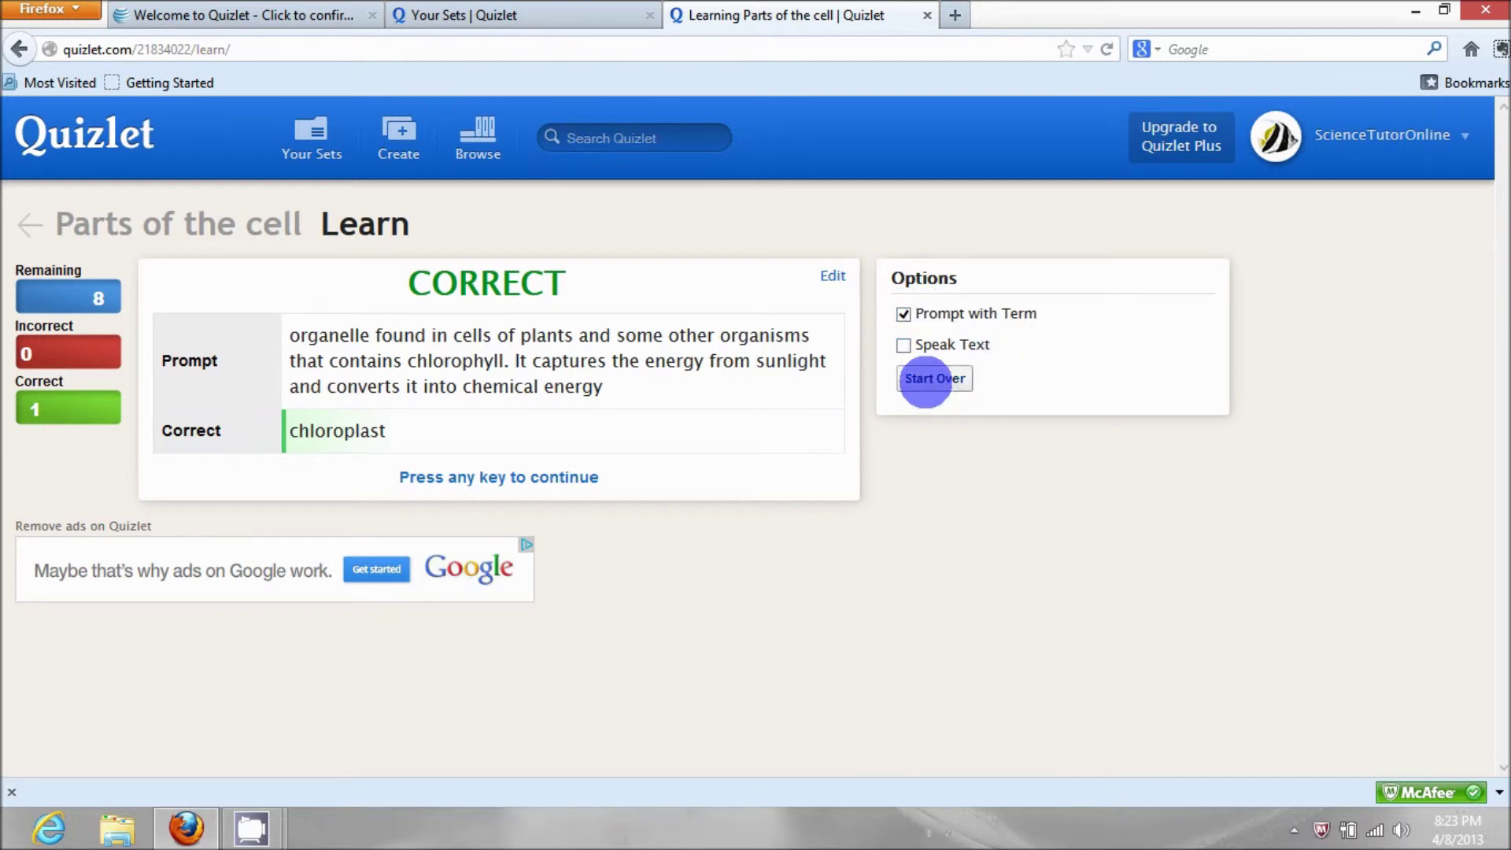
Step: Restart the Learn session, toggling Prompt with Term and turning on Speak Text
{"action": "left_click", "coordinate": [935, 379]}
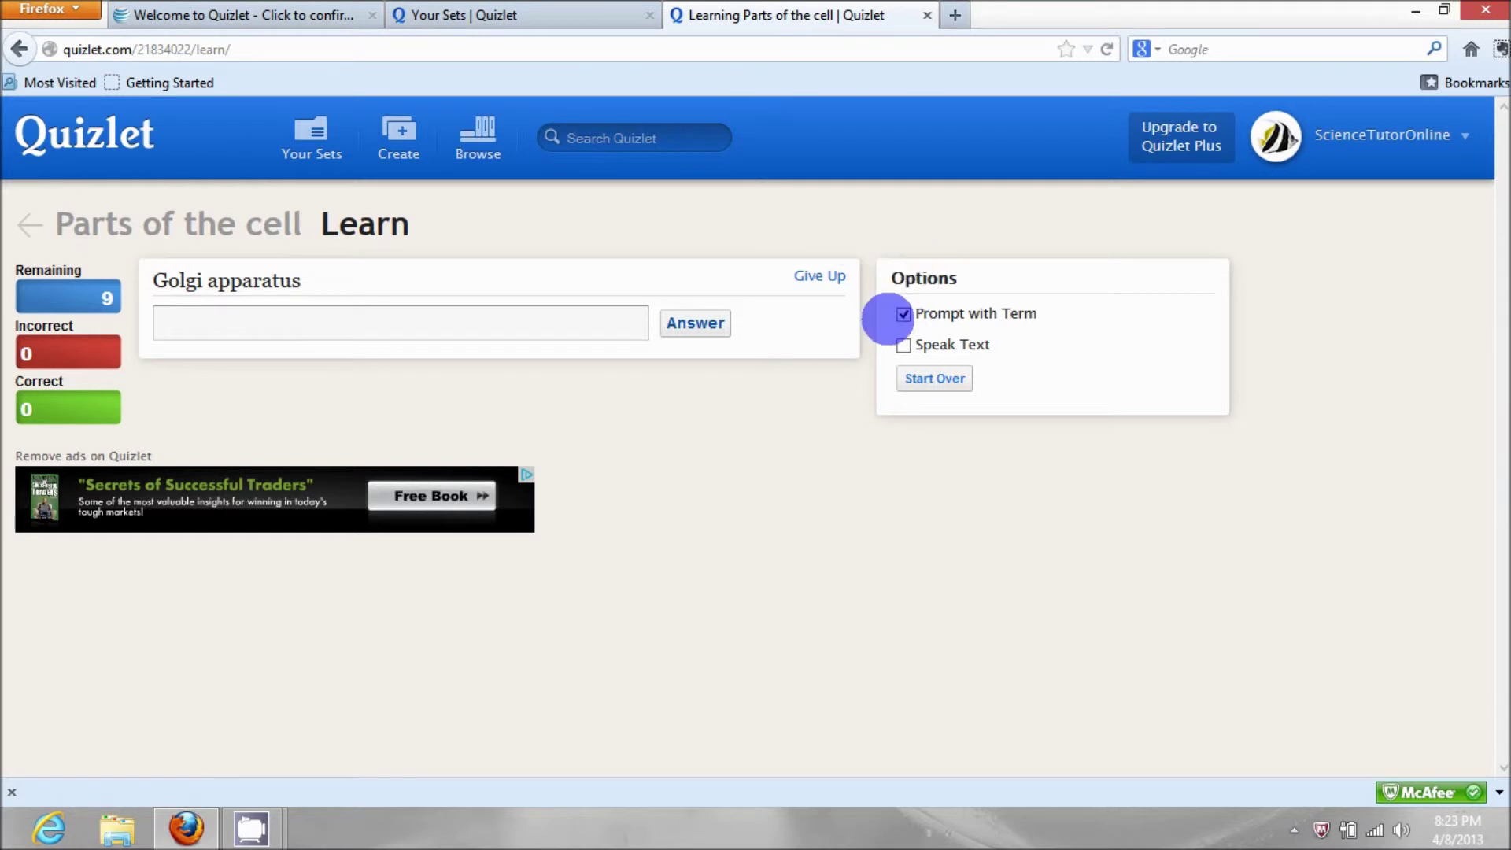
{"action": "left_click", "coordinate": [903, 313]}
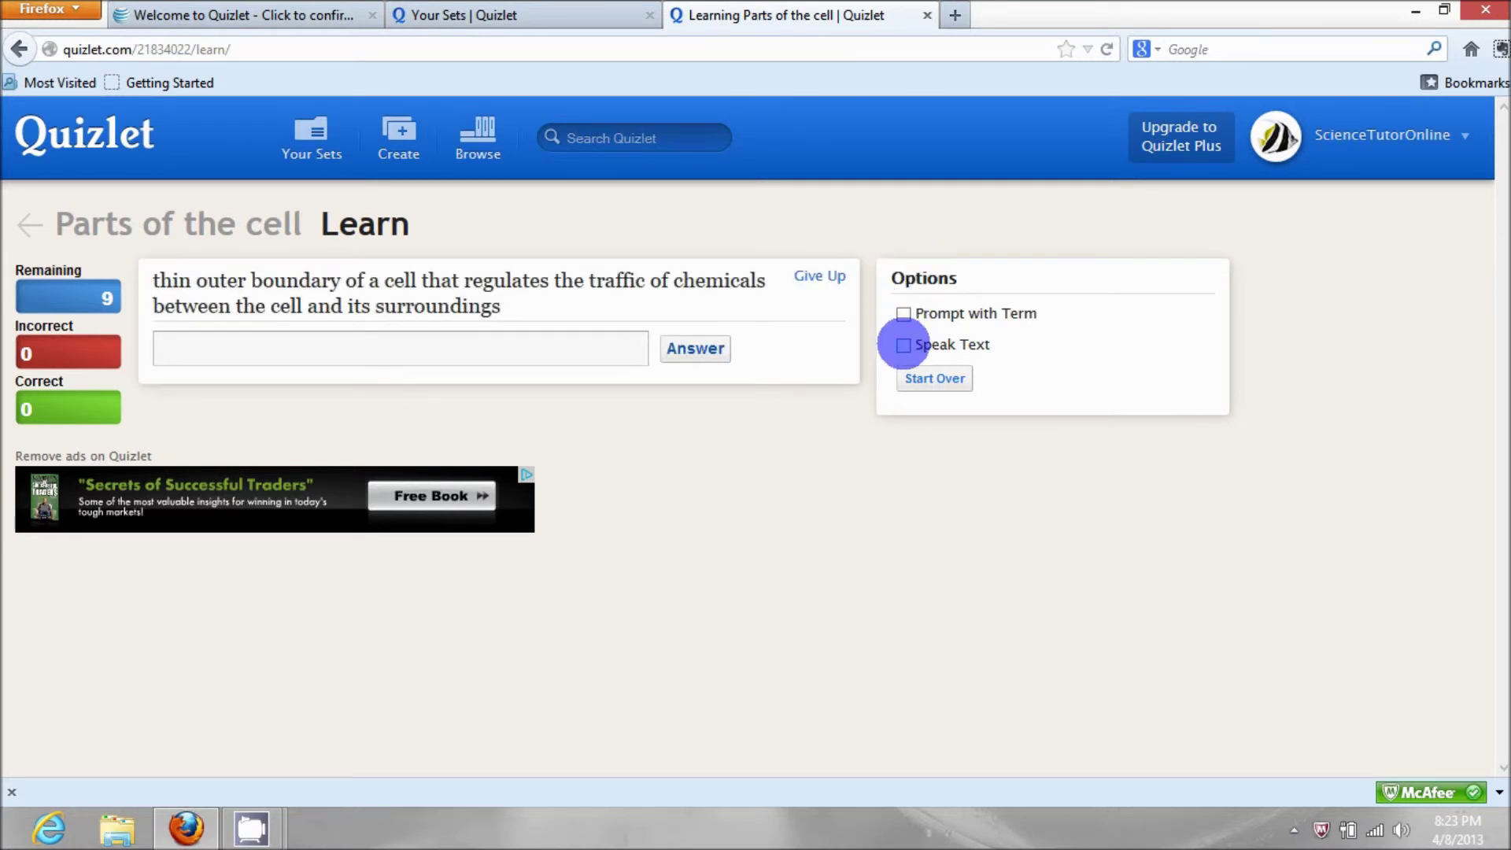
{"action": "left_click", "coordinate": [903, 344]}
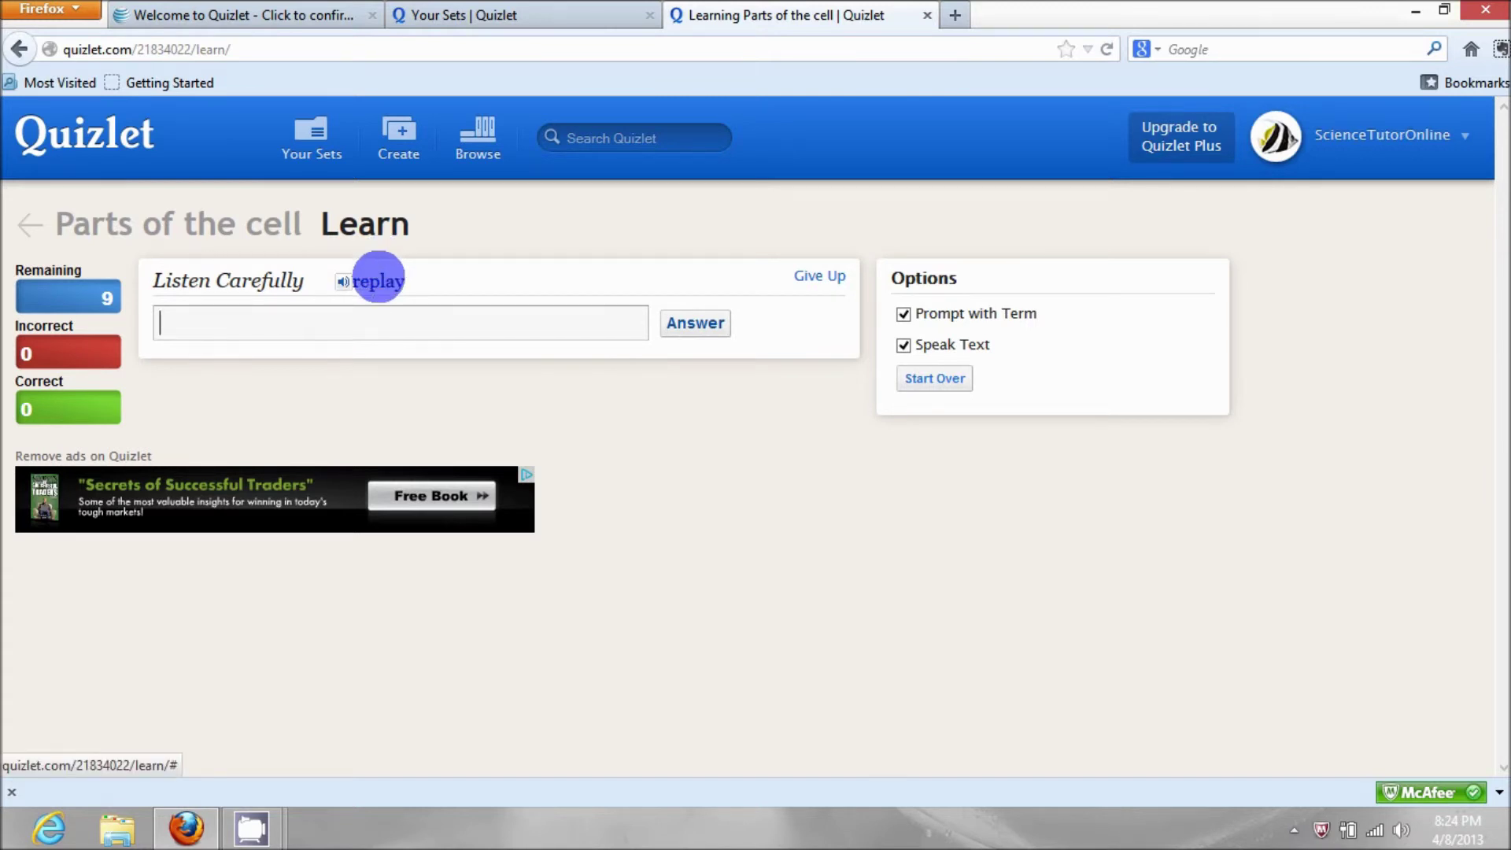
Step: Replay the spoken prompt twice, then return to the Parts of the cell flashcards page
{"action": "left_click", "coordinate": [379, 281]}
{"action": "left_click", "coordinate": [379, 281]}
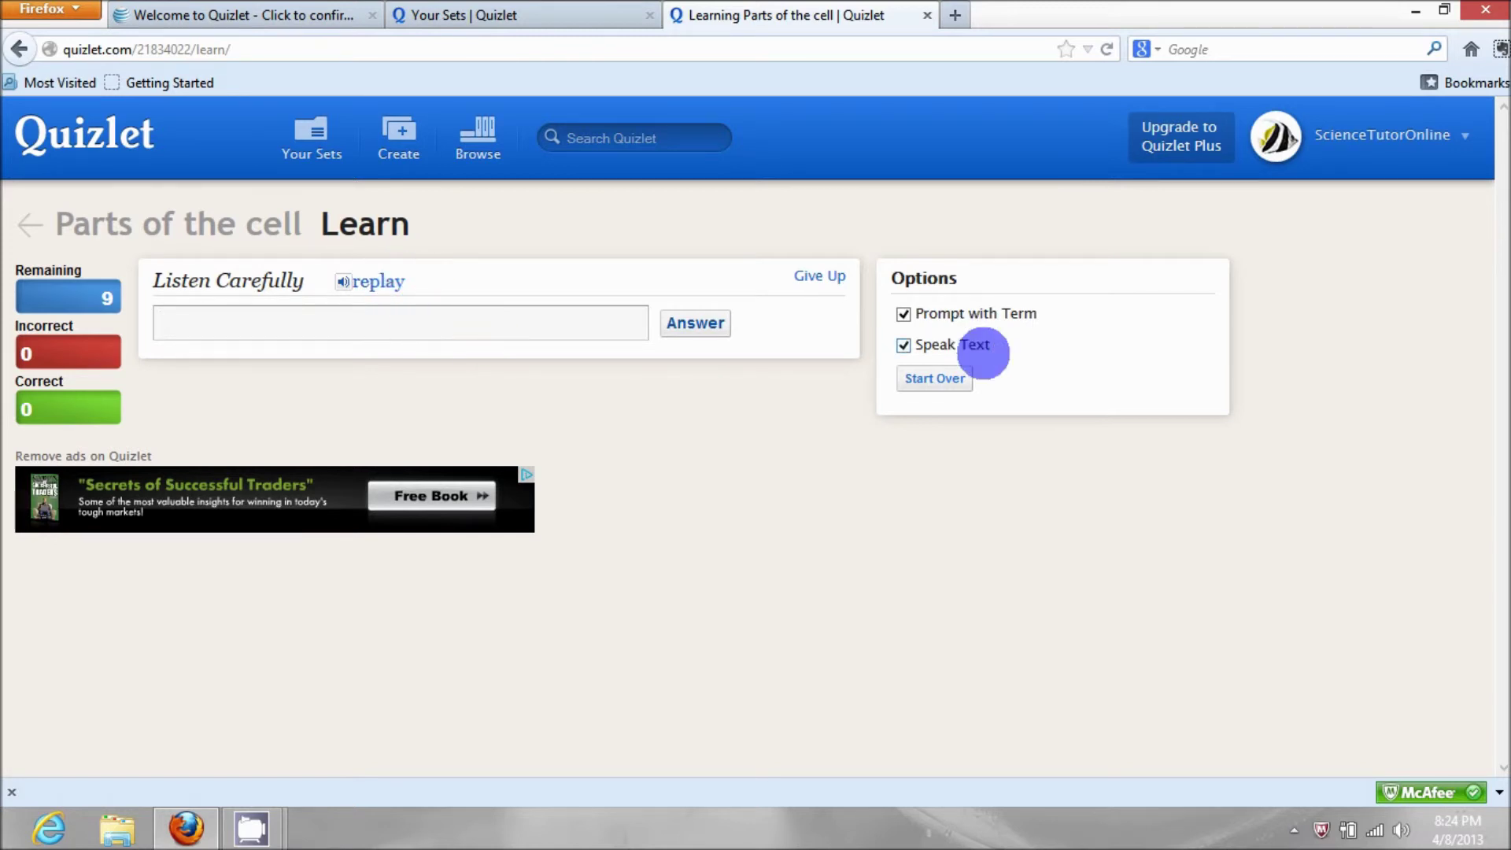
{"action": "key", "text": "alt+Left"}
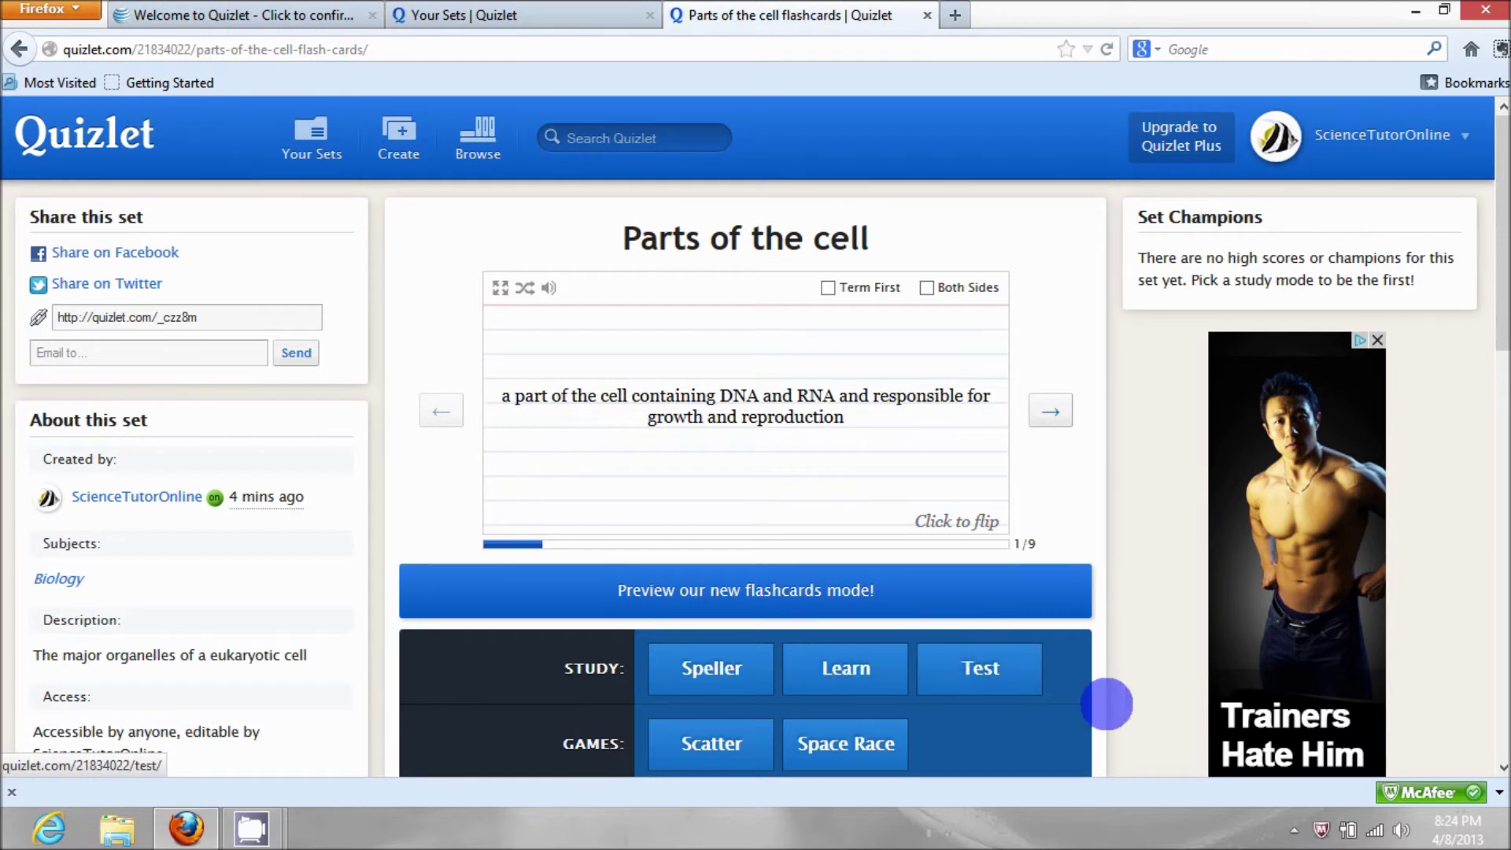
Step: Launch a Scatter game for the set and start its timer
{"action": "scroll", "coordinate": [1500, 765], "scroll_direction": "down", "scroll_amount": 5}
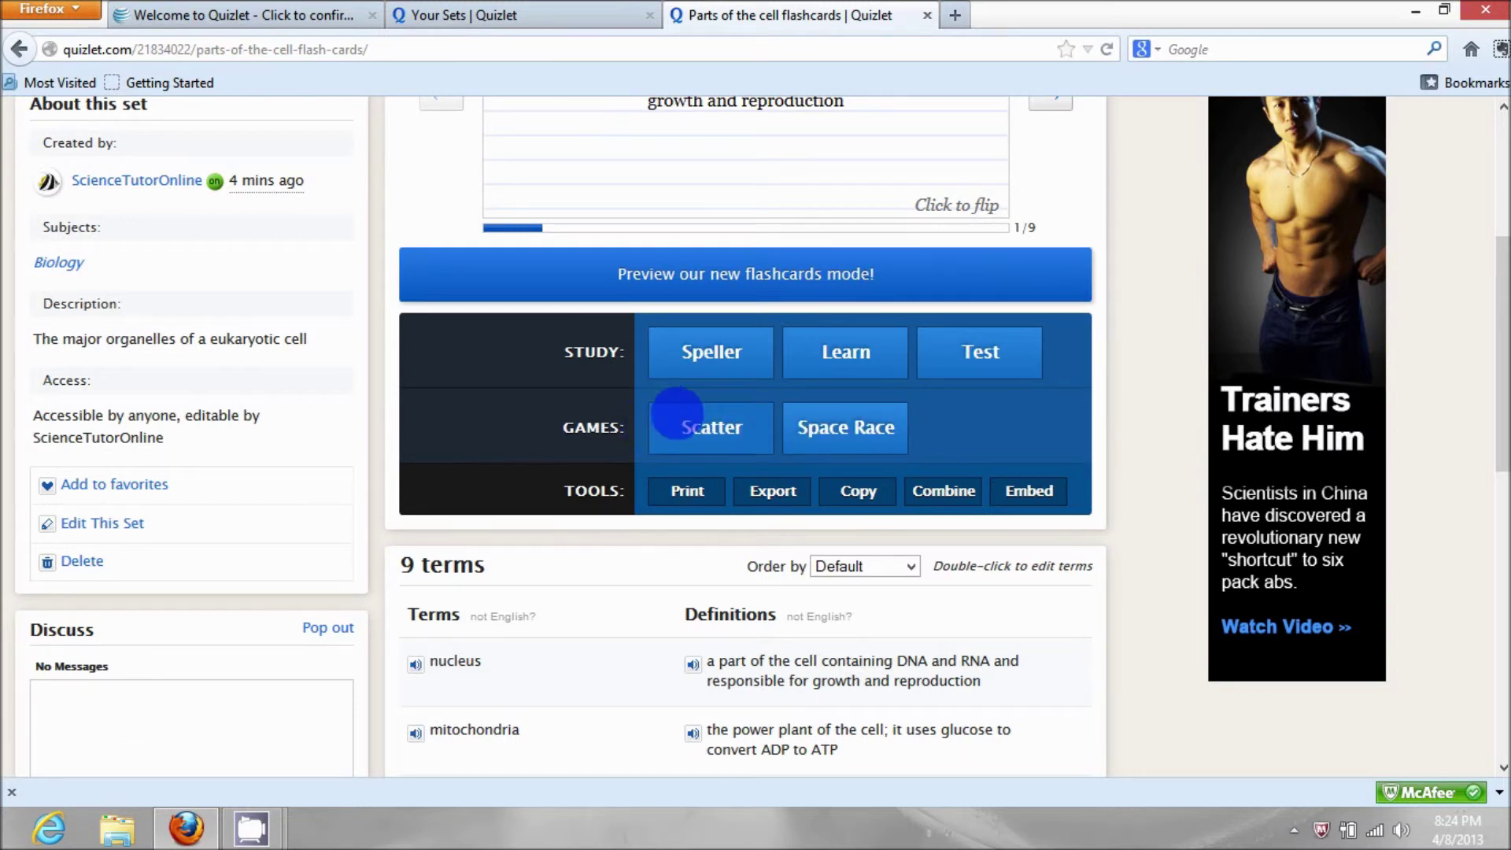
{"action": "left_click", "coordinate": [694, 425]}
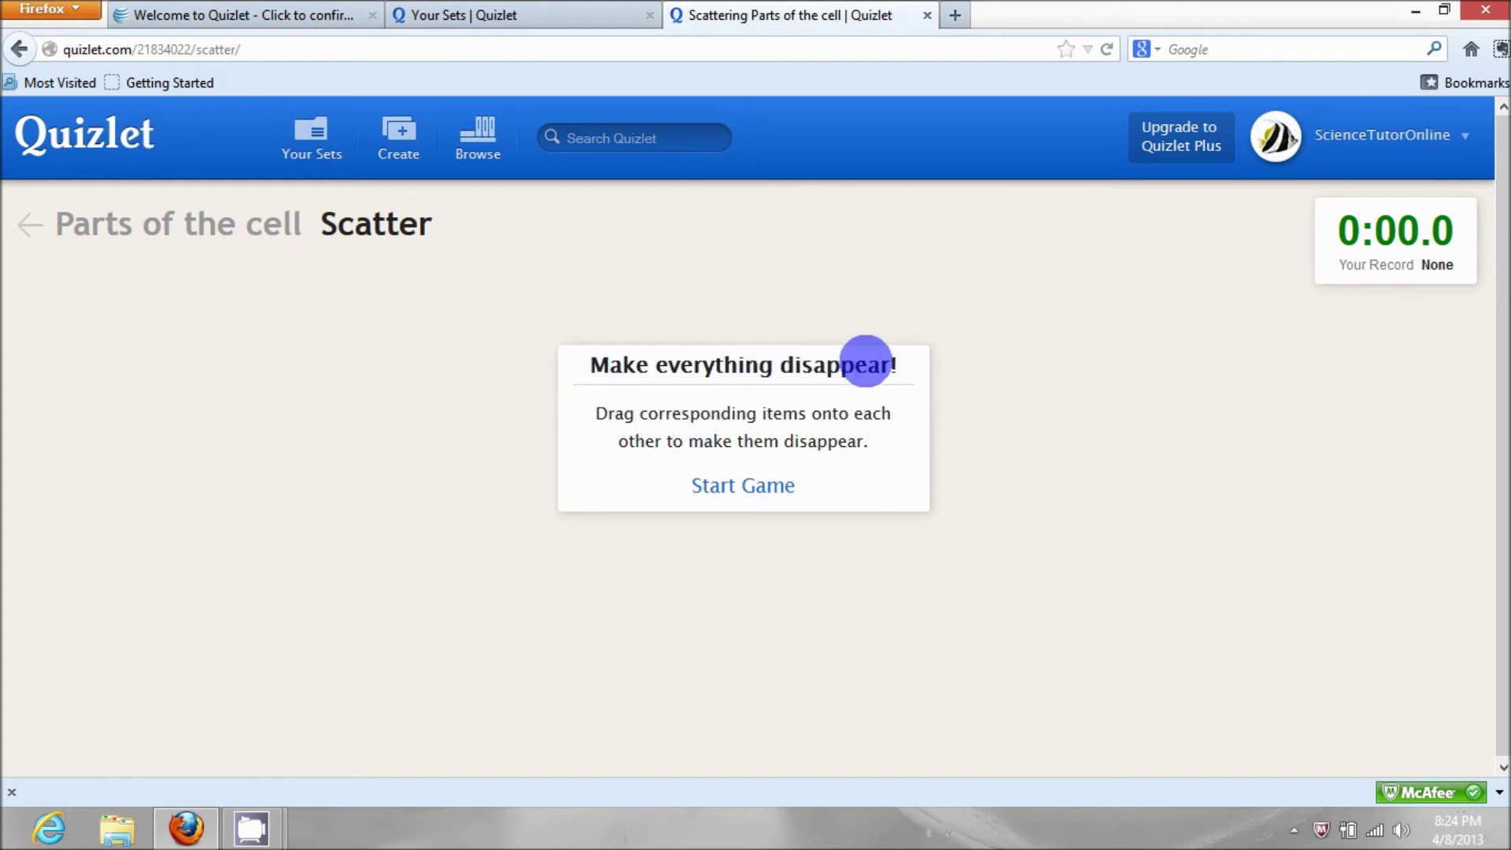
{"action": "left_click", "coordinate": [738, 484]}
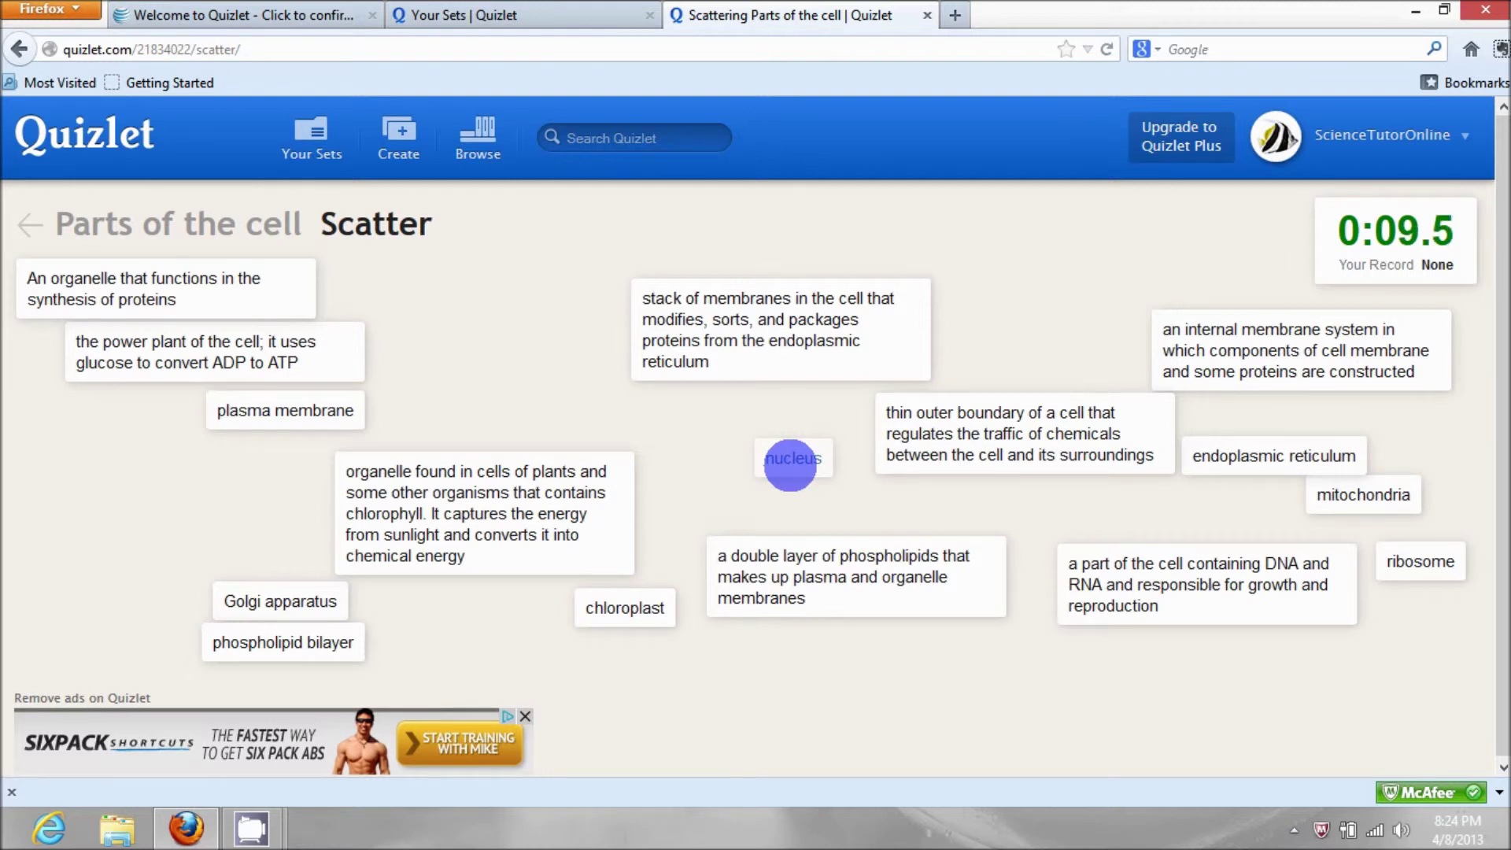
Step: Match nucleus to its DNA and RNA definition and mitochondria to the power plant definition, then return to the set page
{"action": "left_click_drag", "start_coordinate": [790, 464], "coordinate": [1132, 584]}
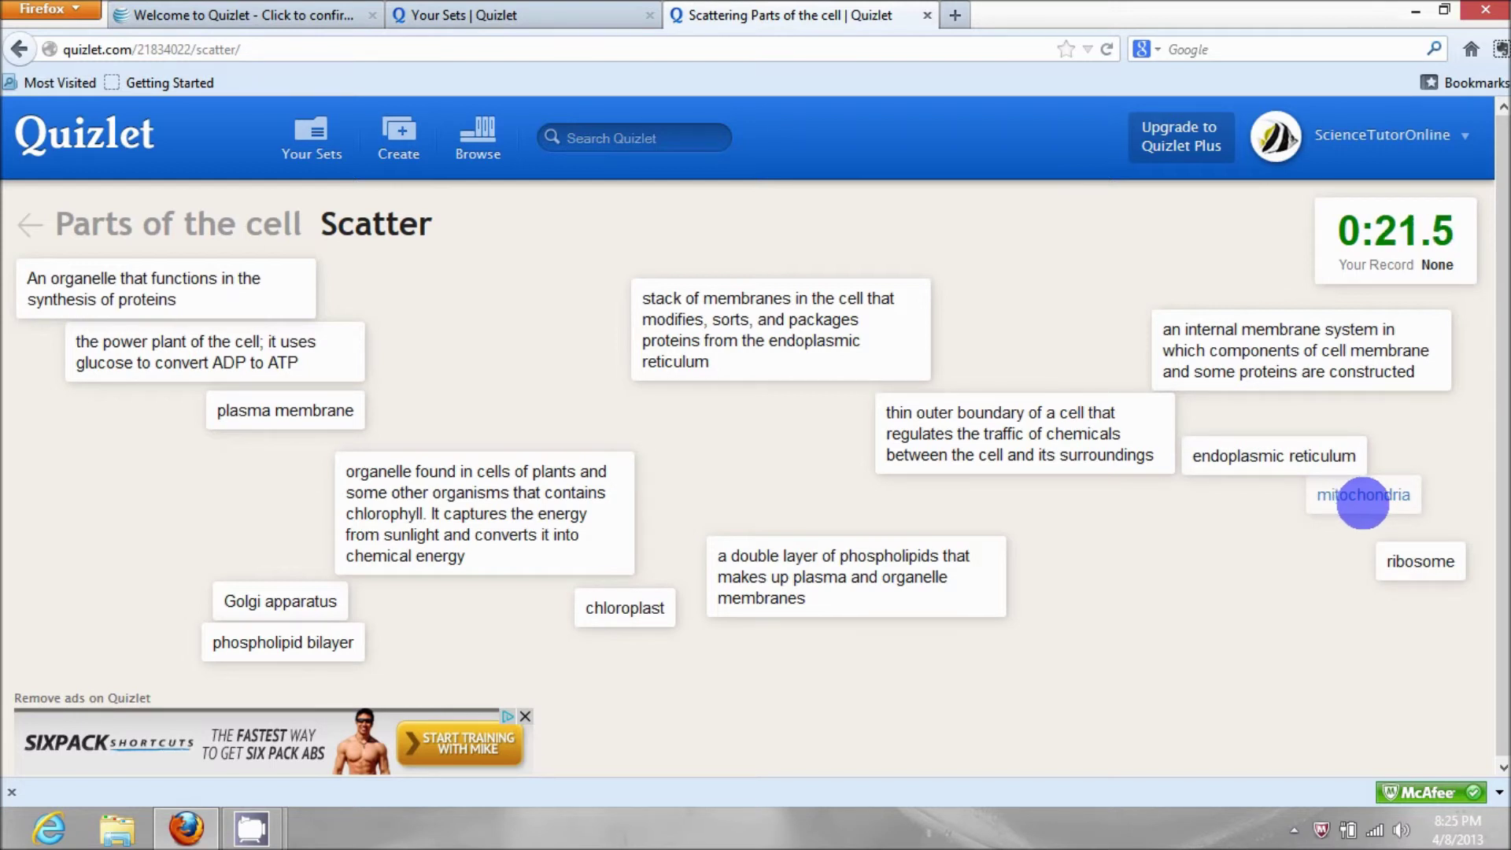
{"action": "left_click_drag", "start_coordinate": [1362, 502], "coordinate": [297, 365]}
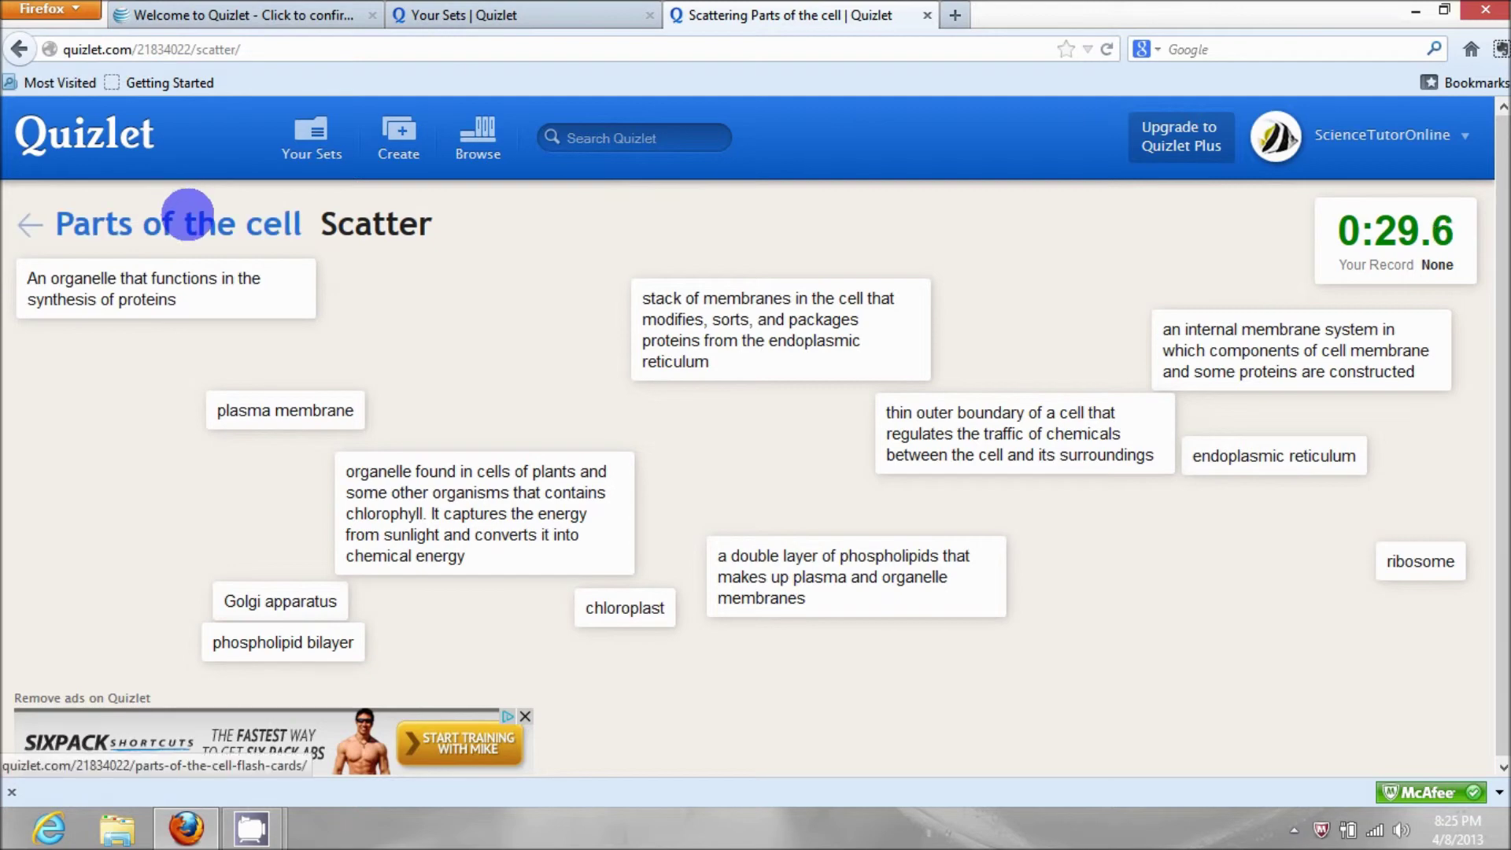
{"action": "left_click", "coordinate": [187, 220]}
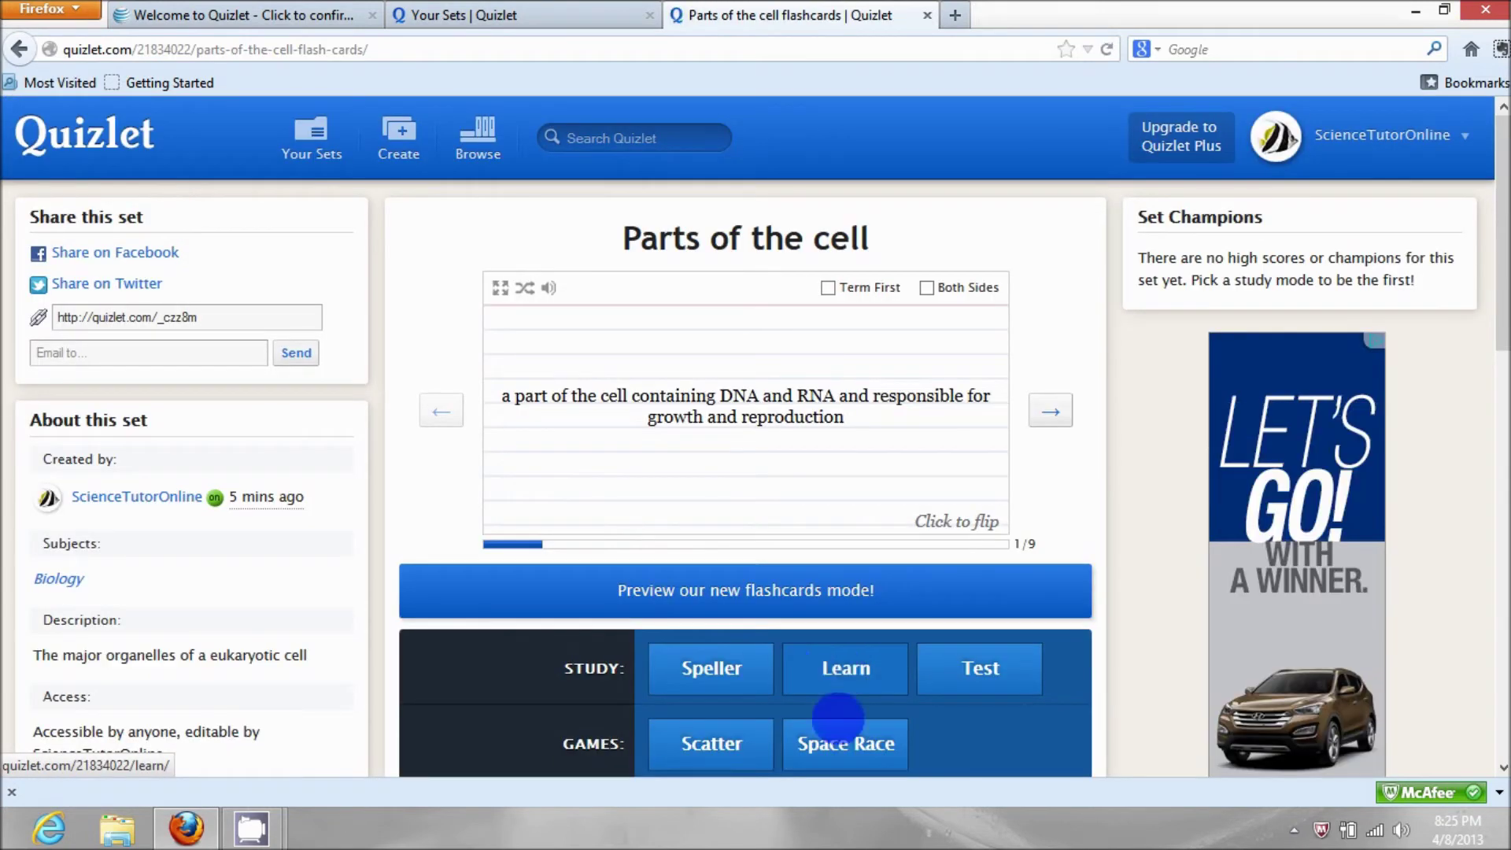
Step: Start Space Race and answer 'phospholipid bilayer' to score the first 100 points
{"action": "left_click", "coordinate": [846, 744]}
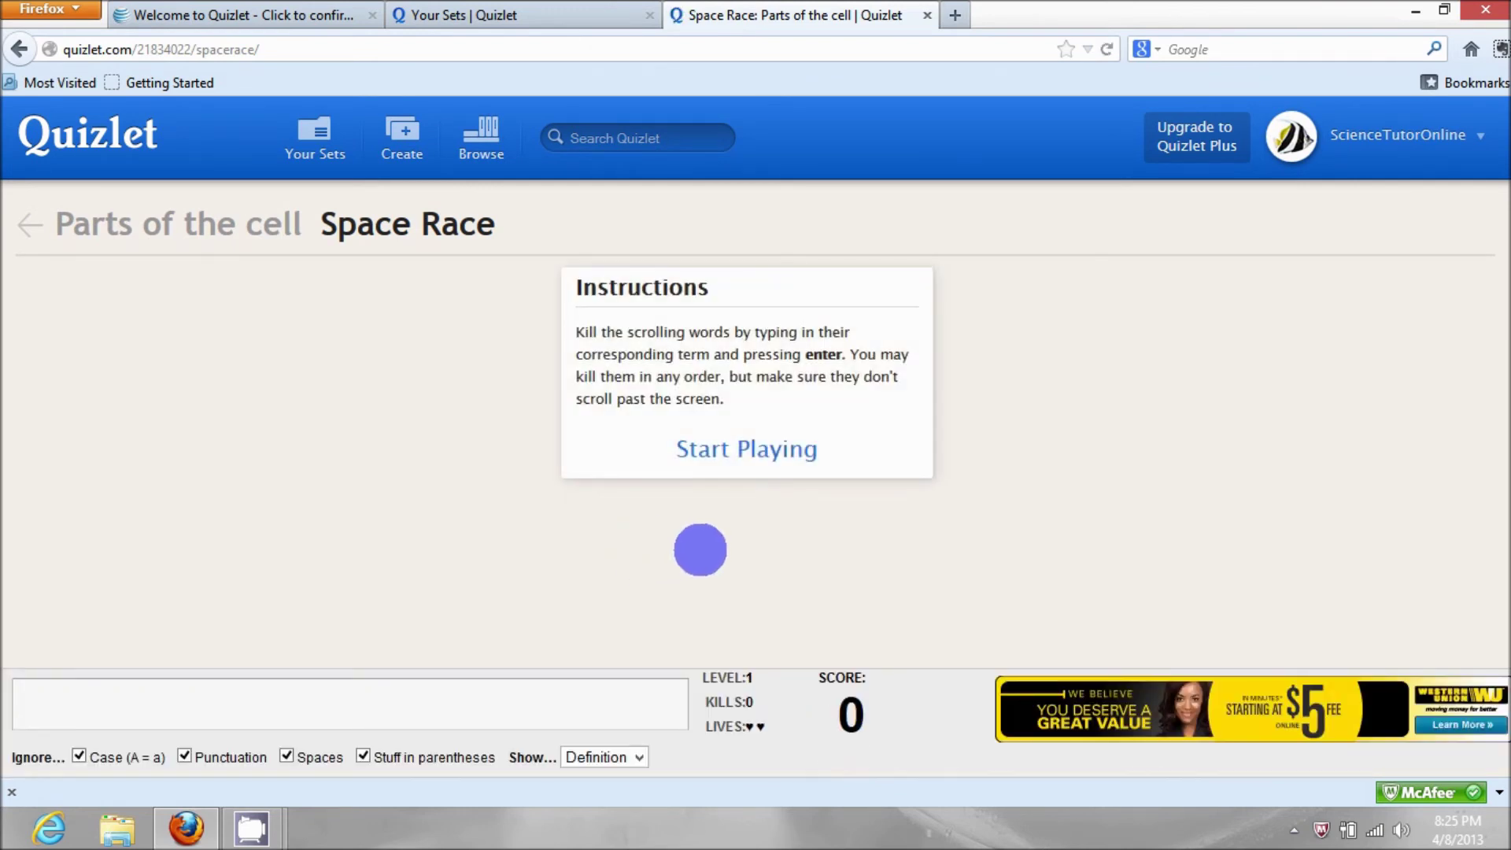
{"action": "left_click", "coordinate": [742, 448]}
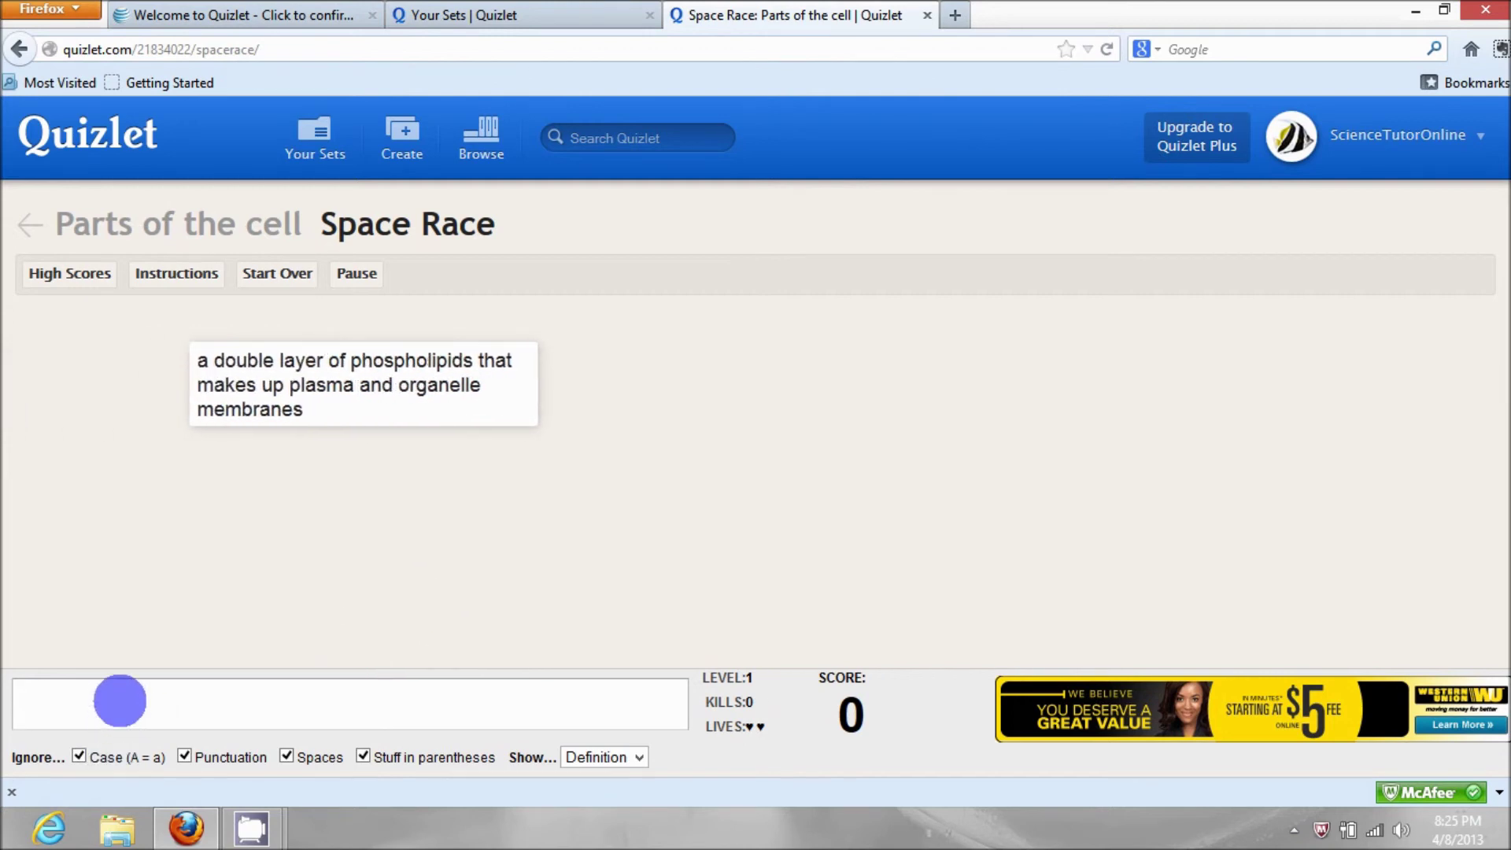
{"action": "type", "text": "phospholi"}
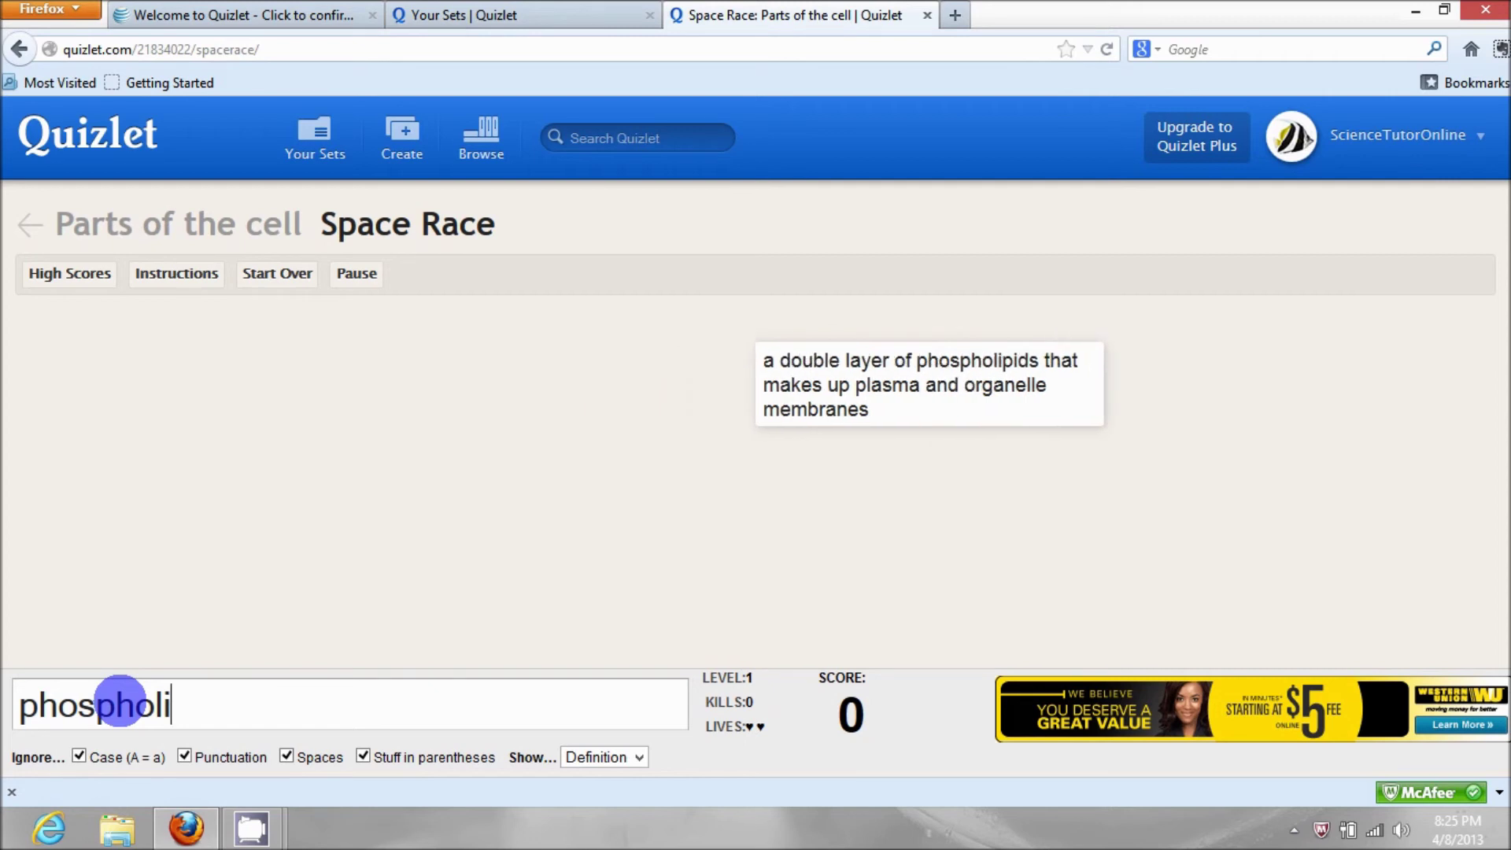
{"action": "type", "text": "pi"}
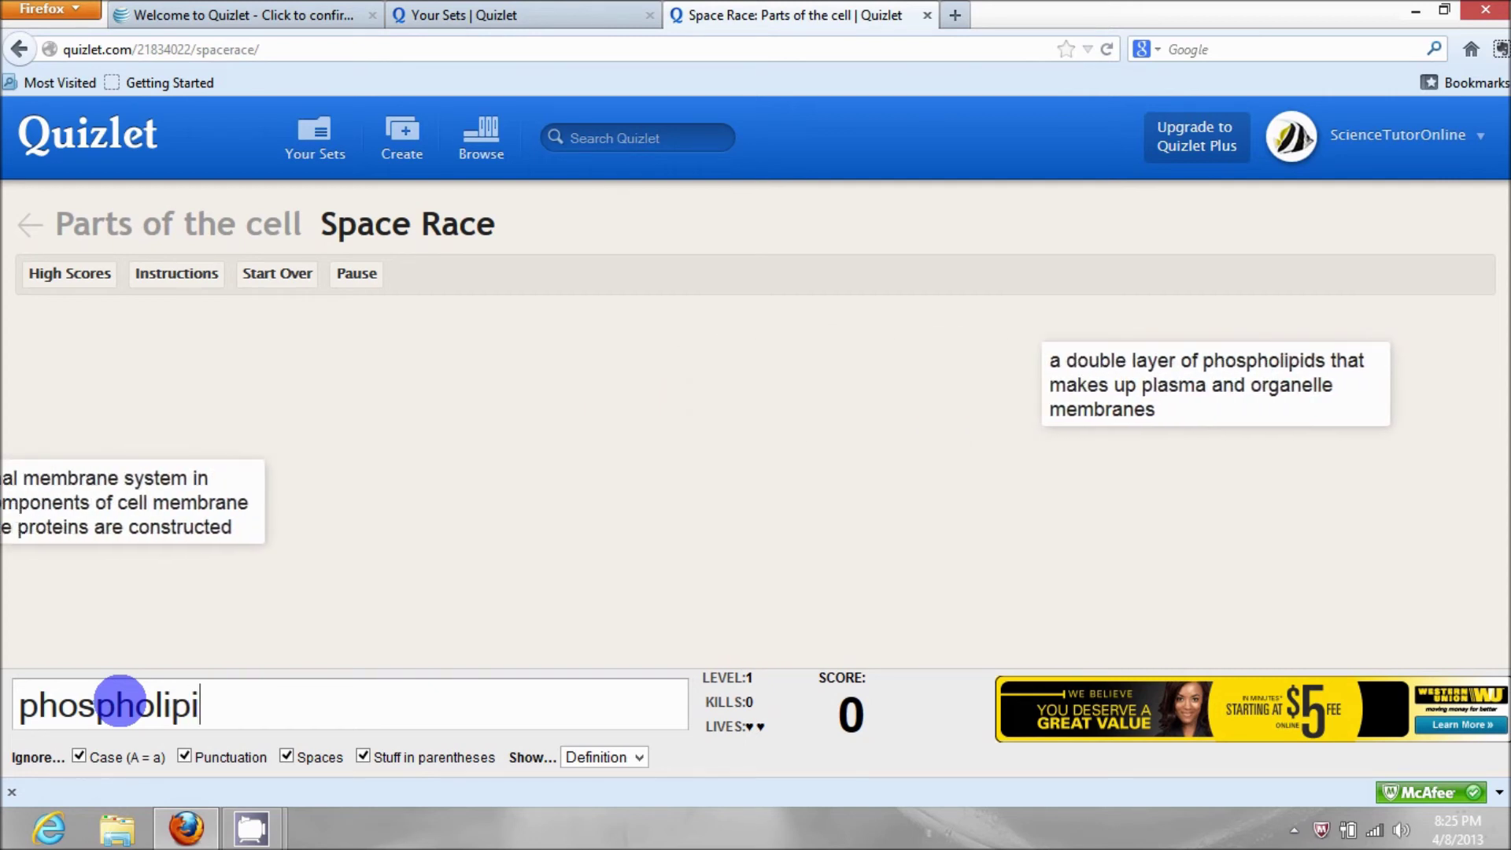
{"action": "type", "text": "d bilayere"}
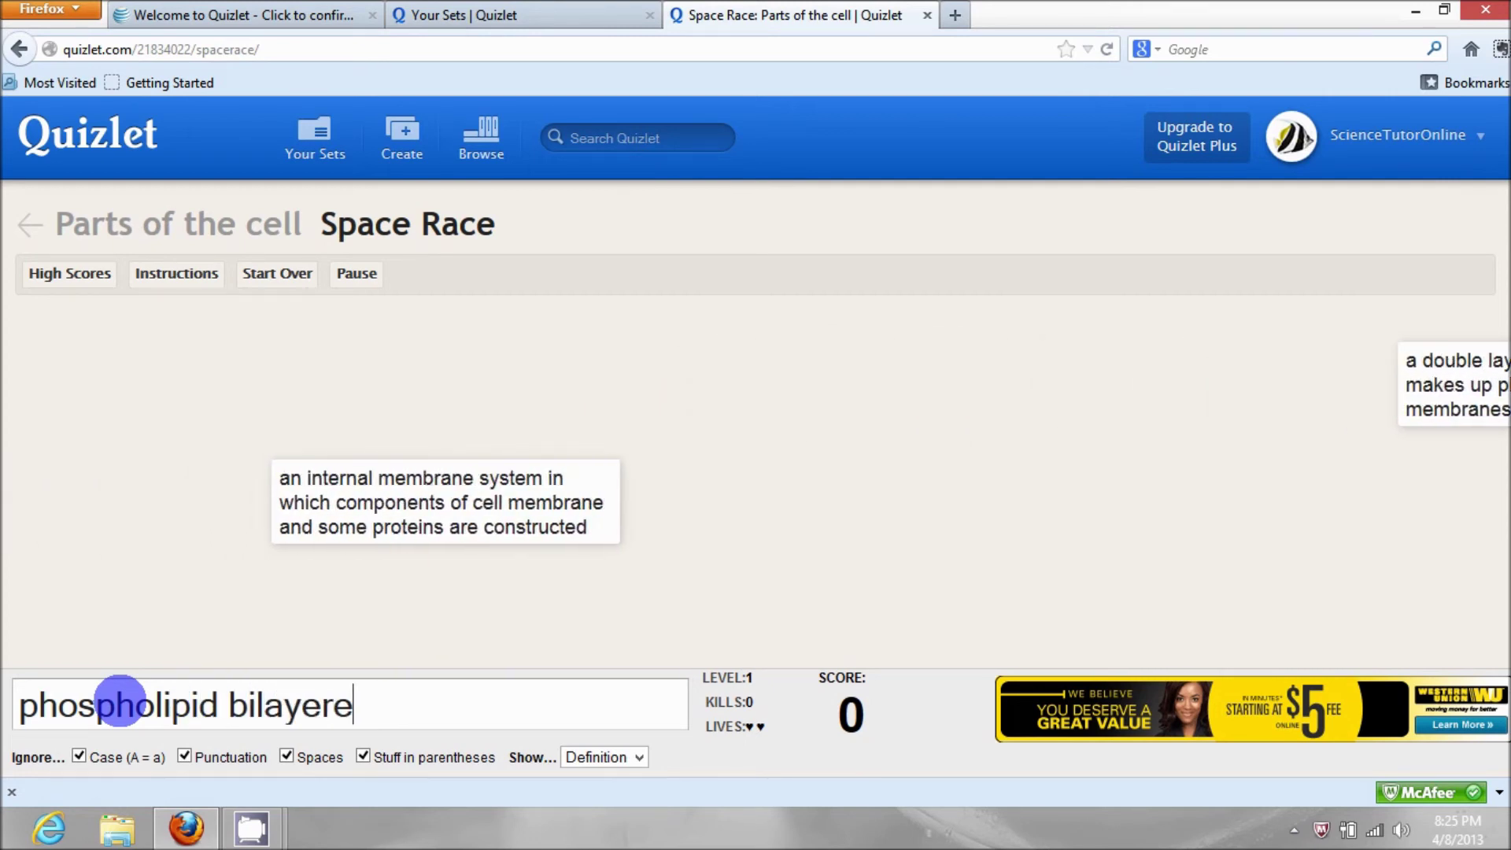
{"action": "key", "text": "BackSpace"}
{"action": "key", "text": "Return"}
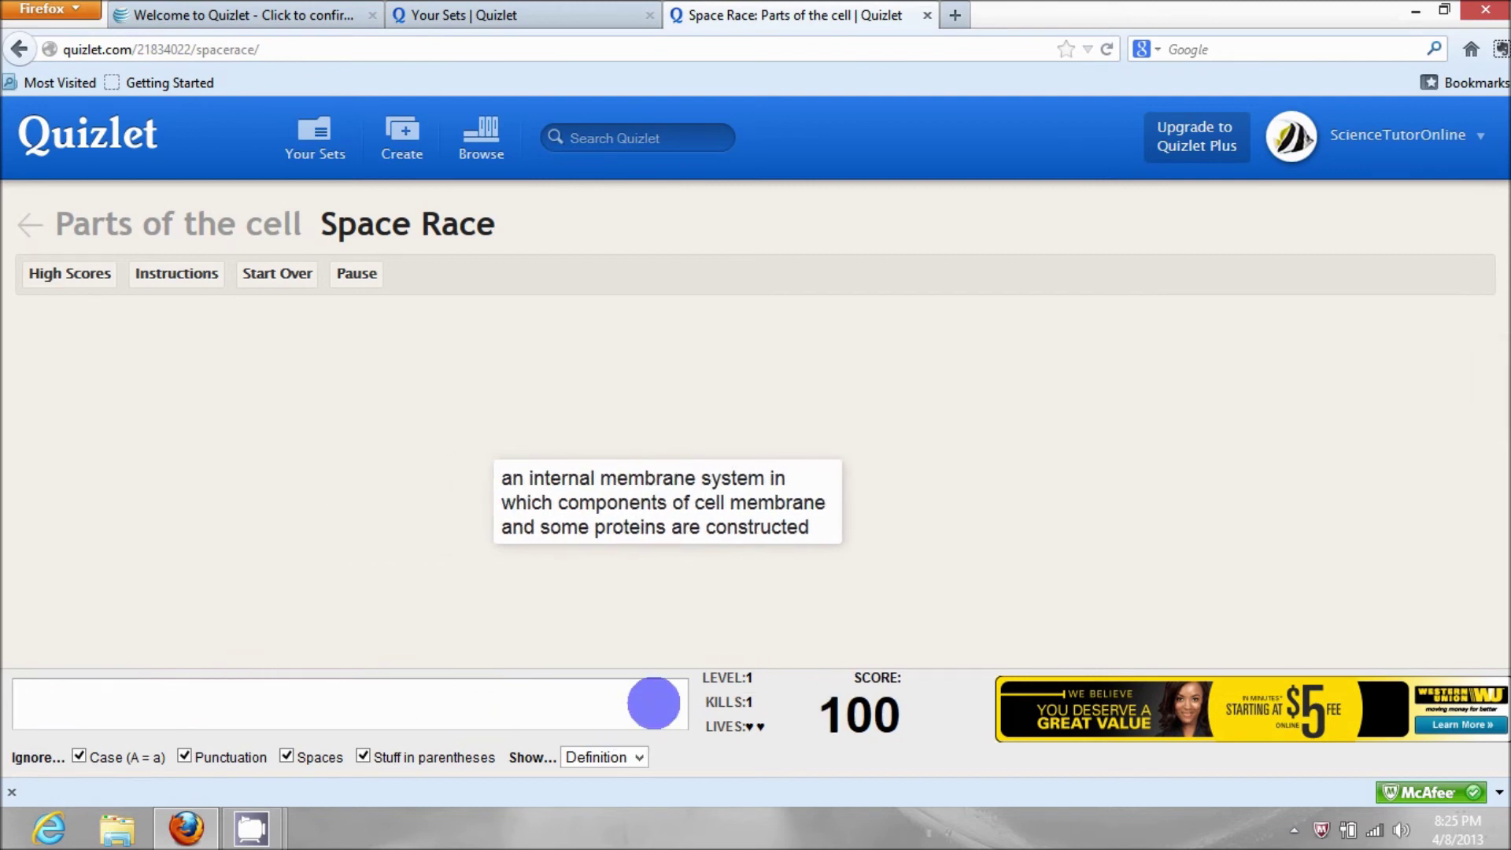